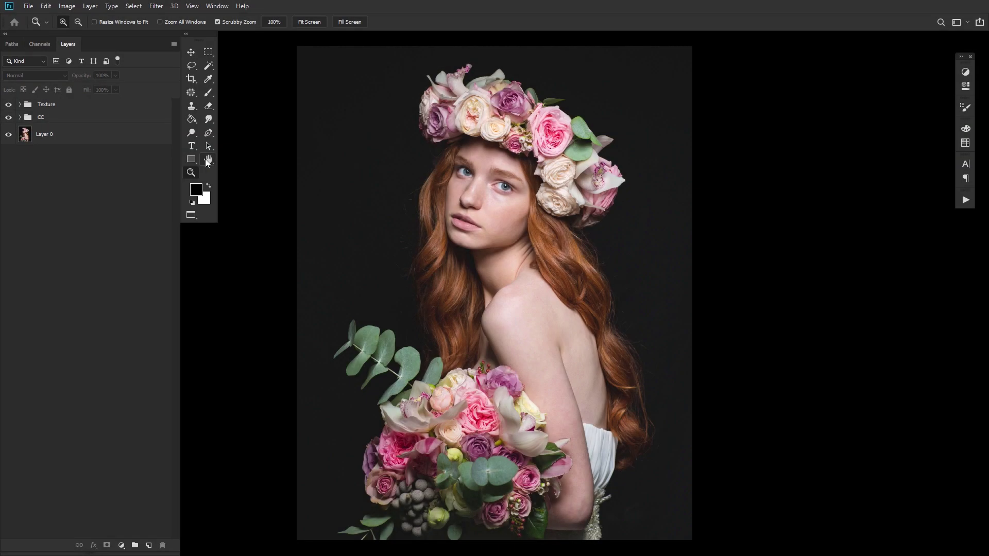
Expand the CC group and review the Color Fill layer's solid colour without changing it
{"action": "left_click", "coordinate": [207, 161]}
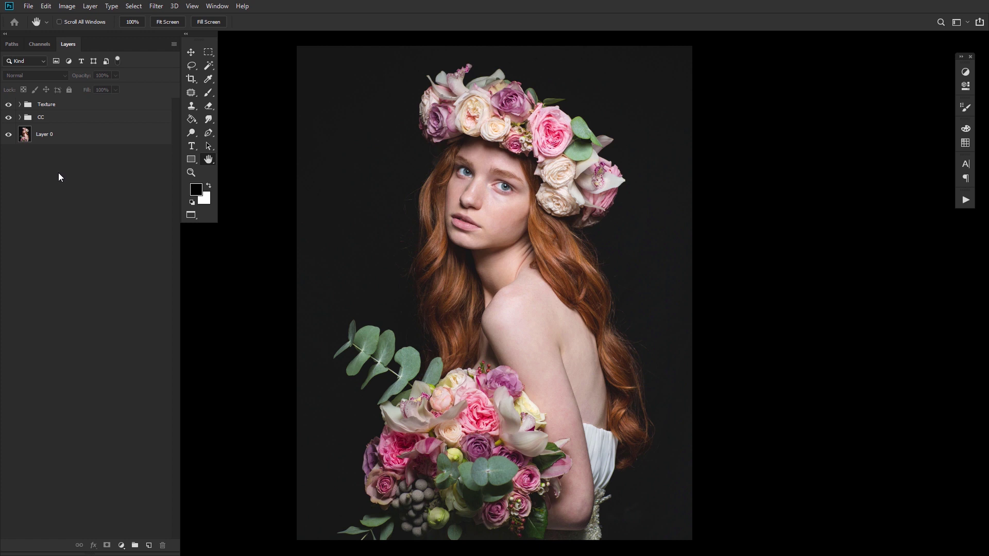
{"action": "left_click", "coordinate": [24, 122]}
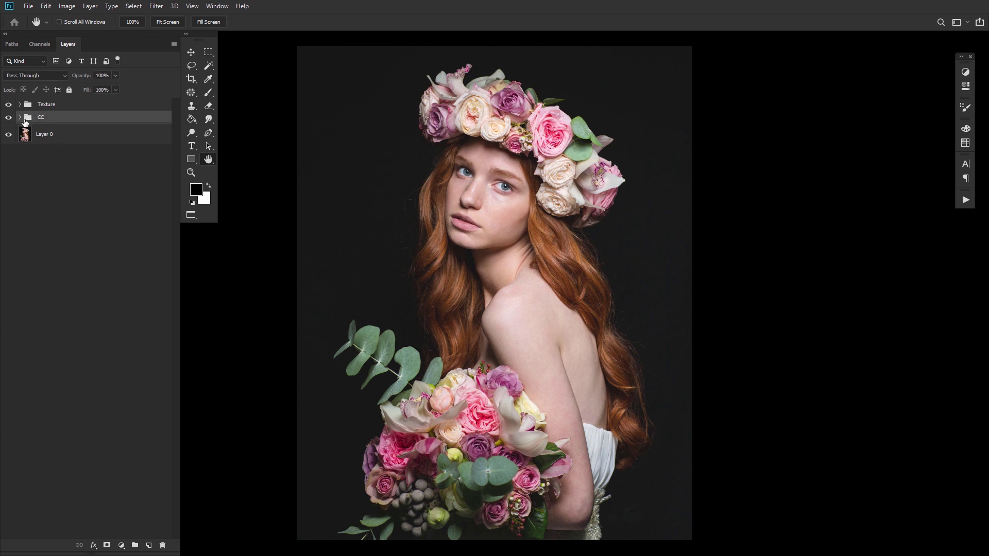
{"action": "left_click", "coordinate": [19, 118]}
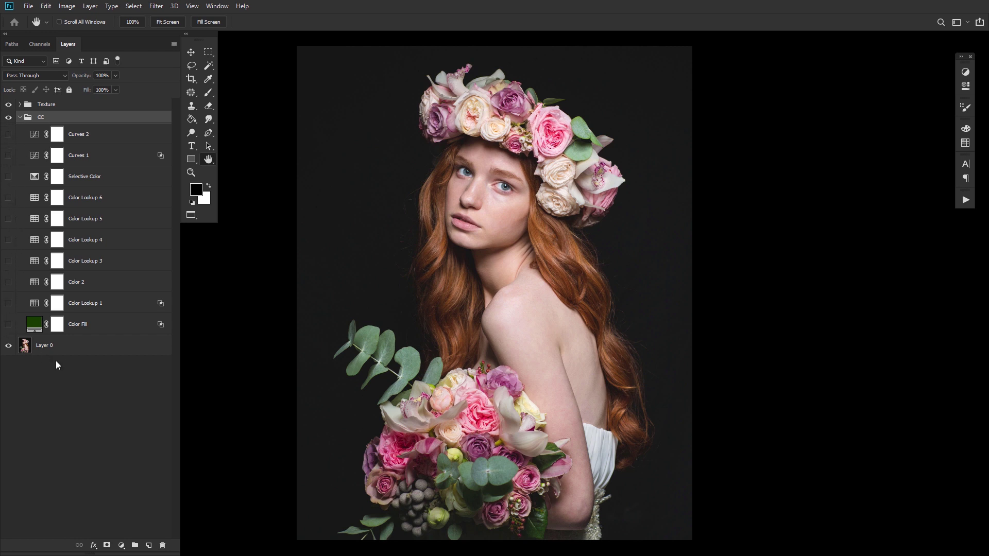
{"action": "double_click", "coordinate": [34, 325]}
{"action": "mouse_move", "coordinate": [672, 142]}
{"action": "left_mouse_down"}
{"action": "mouse_move", "coordinate": [698, 135]}
{"action": "mouse_move", "coordinate": [675, 137]}
{"action": "left_mouse_up"}
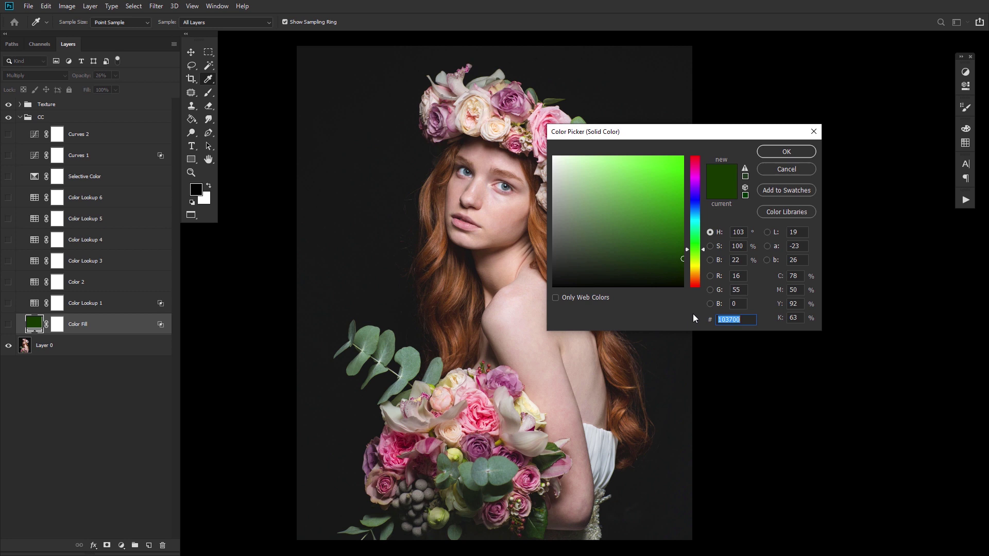
{"action": "left_click", "coordinate": [773, 153]}
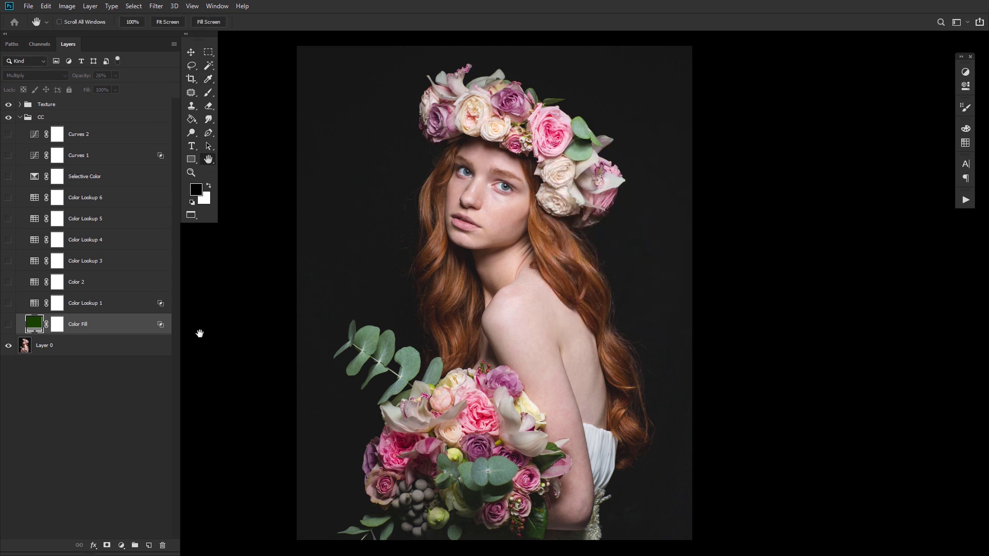
Review the Color Fill layer's Blend If settings and make the layer visible
{"action": "double_click", "coordinate": [160, 326]}
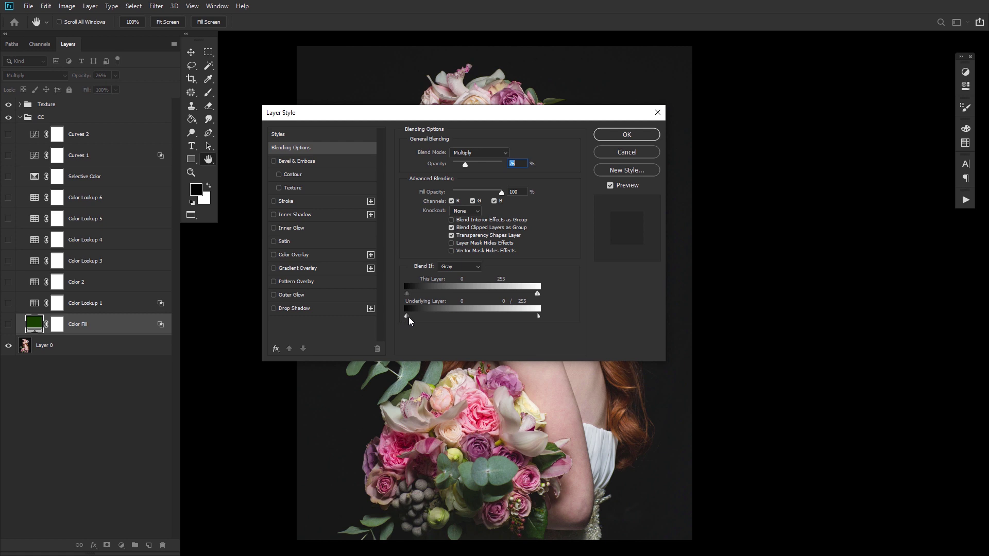
{"action": "left_click", "coordinate": [650, 138]}
{"action": "left_click", "coordinate": [9, 324]}
Make the Color Lookup 1 layer visible and inspect its lookup file and Blend If settings
{"action": "left_click", "coordinate": [8, 303]}
{"action": "double_click", "coordinate": [34, 304]}
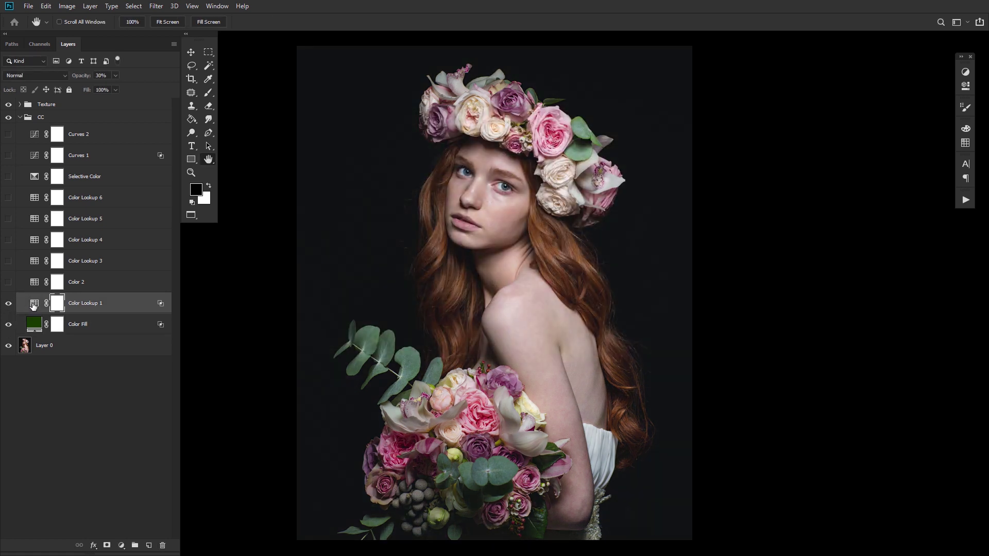
{"action": "double_click", "coordinate": [161, 306]}
{"action": "left_click_drag", "start_coordinate": [425, 316], "coordinate": [430, 316]}
{"action": "left_click", "coordinate": [627, 135]}
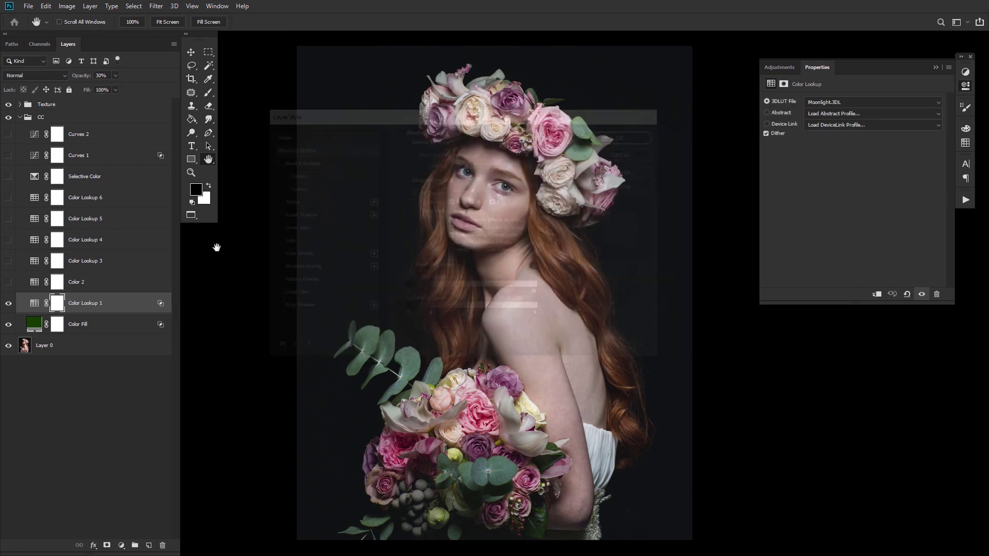
Make the Color 2, Color Lookup 3 and Color Lookup 4 layers visible, opening each one's lookup settings
{"action": "left_click", "coordinate": [8, 282]}
{"action": "left_click", "coordinate": [37, 284]}
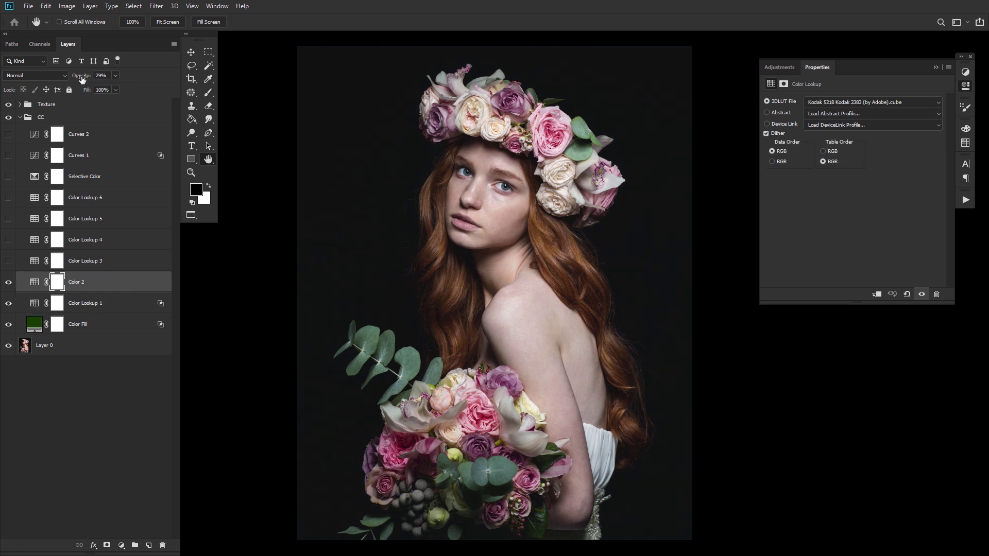
{"action": "left_click", "coordinate": [32, 267]}
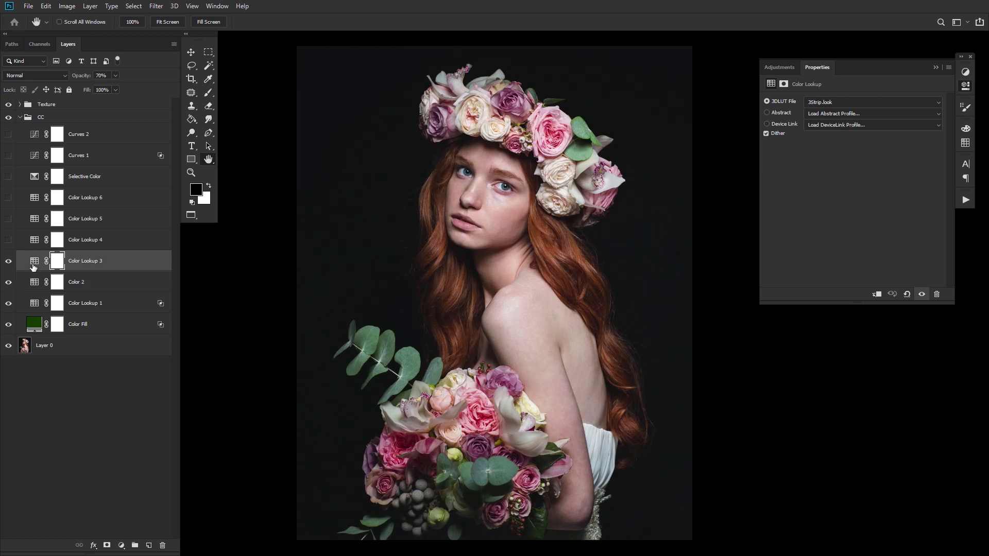
{"action": "left_click", "coordinate": [9, 241]}
{"action": "left_click", "coordinate": [35, 243]}
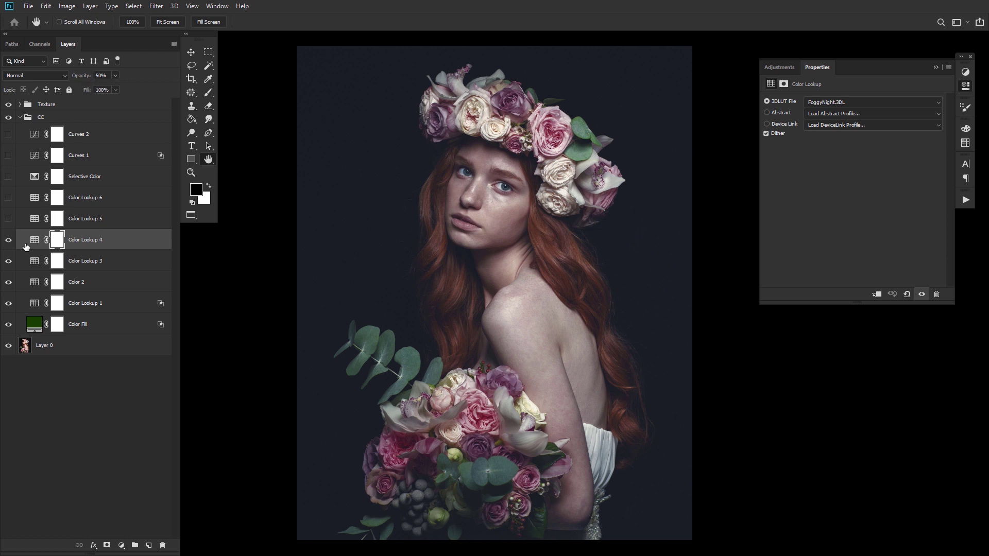
Make the Color Lookup 5 and Color Lookup 6 layers visible and open the lookup settings of each
{"action": "left_click", "coordinate": [8, 220]}
{"action": "left_click", "coordinate": [35, 220]}
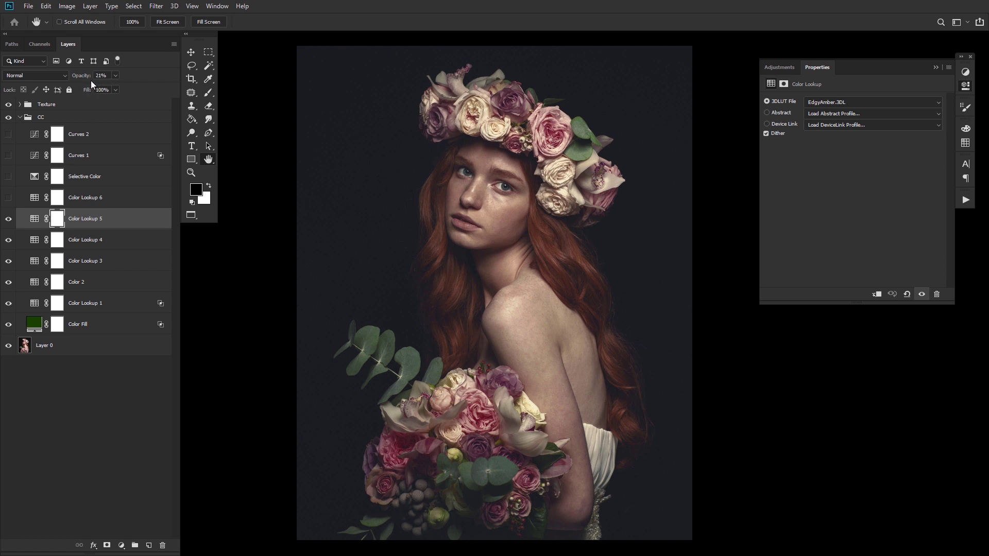
{"action": "left_click", "coordinate": [9, 199]}
{"action": "left_click", "coordinate": [36, 199]}
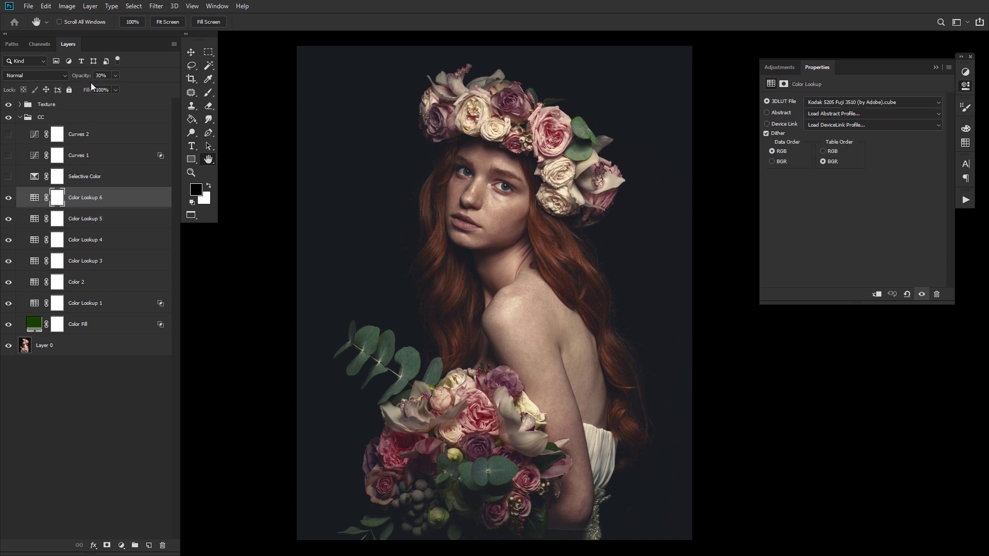
Make the Selective Color layer visible and review its adjustments for the Reds, Yellows and Greens
{"action": "left_click", "coordinate": [8, 176]}
{"action": "left_click", "coordinate": [34, 177]}
{"action": "left_click", "coordinate": [824, 111]}
{"action": "left_click", "coordinate": [827, 109]}
{"action": "left_click", "coordinate": [826, 109]}
{"action": "left_click", "coordinate": [812, 120]}
{"action": "left_click", "coordinate": [807, 113]}
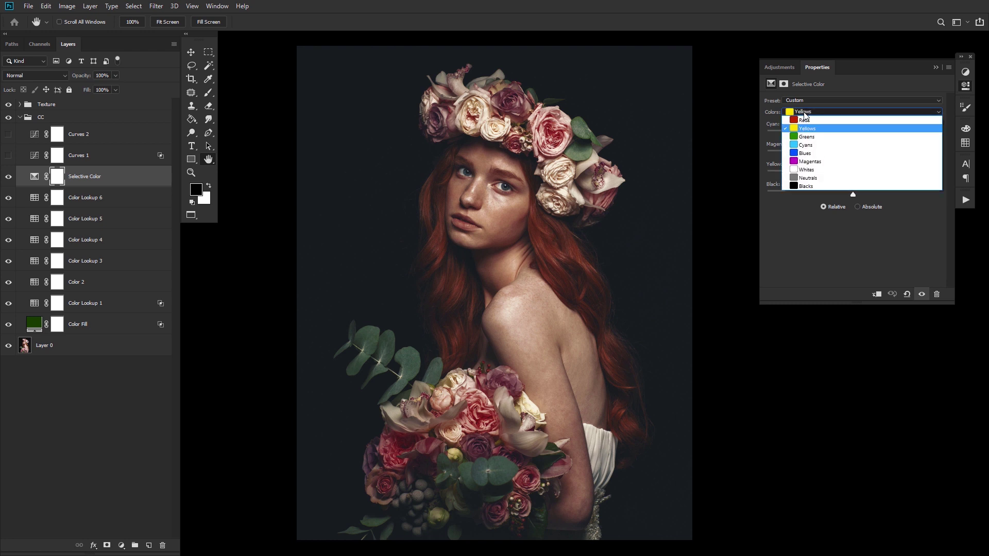
{"action": "left_click", "coordinate": [800, 126]}
{"action": "left_click", "coordinate": [799, 112]}
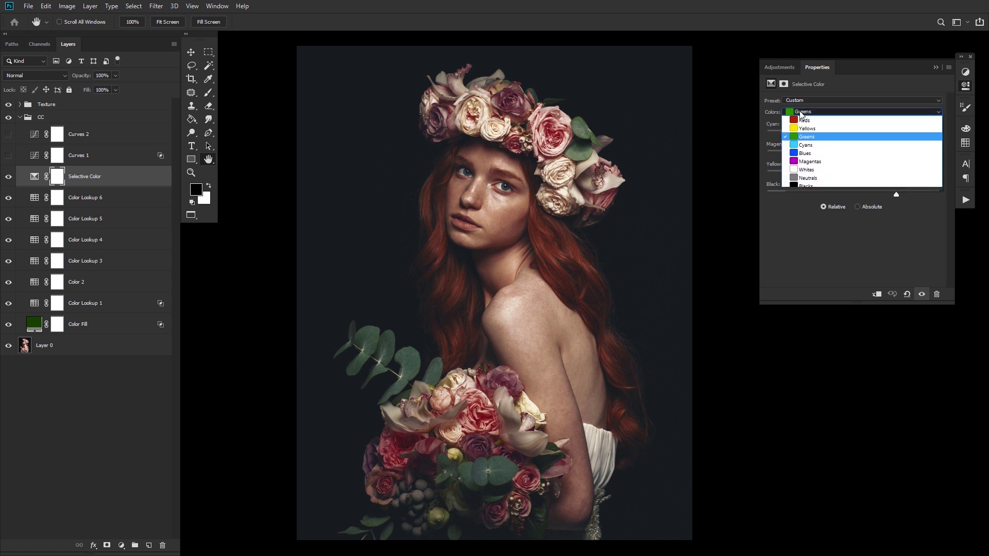
{"action": "left_click", "coordinate": [804, 171]}
Go through the Selective Color adjustments for Reds, Yellows and Greens once more
{"action": "left_click", "coordinate": [793, 113]}
{"action": "left_click", "coordinate": [802, 119]}
{"action": "left_click", "coordinate": [802, 111]}
{"action": "left_click", "coordinate": [804, 128]}
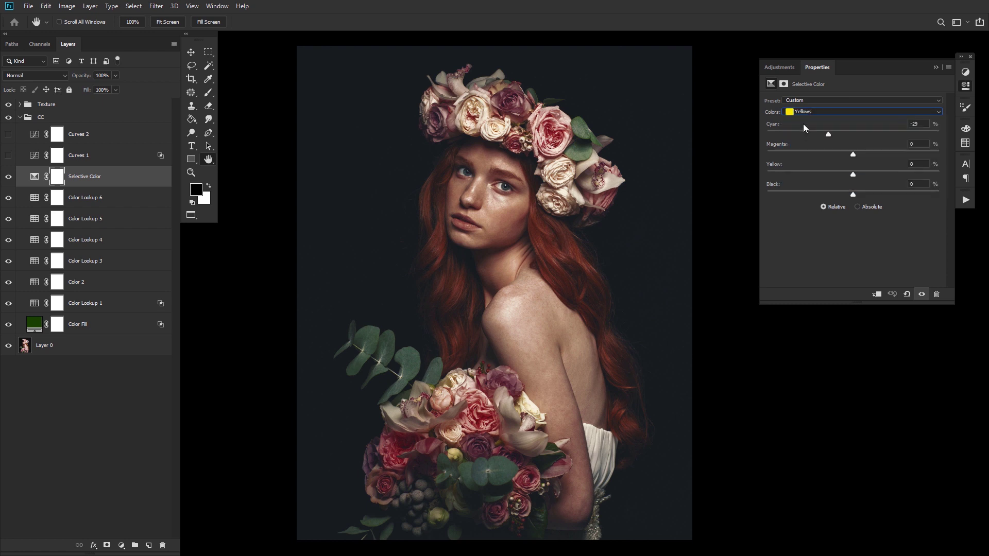
{"action": "left_click", "coordinate": [802, 113]}
{"action": "left_click", "coordinate": [804, 137]}
{"action": "left_click", "coordinate": [802, 112]}
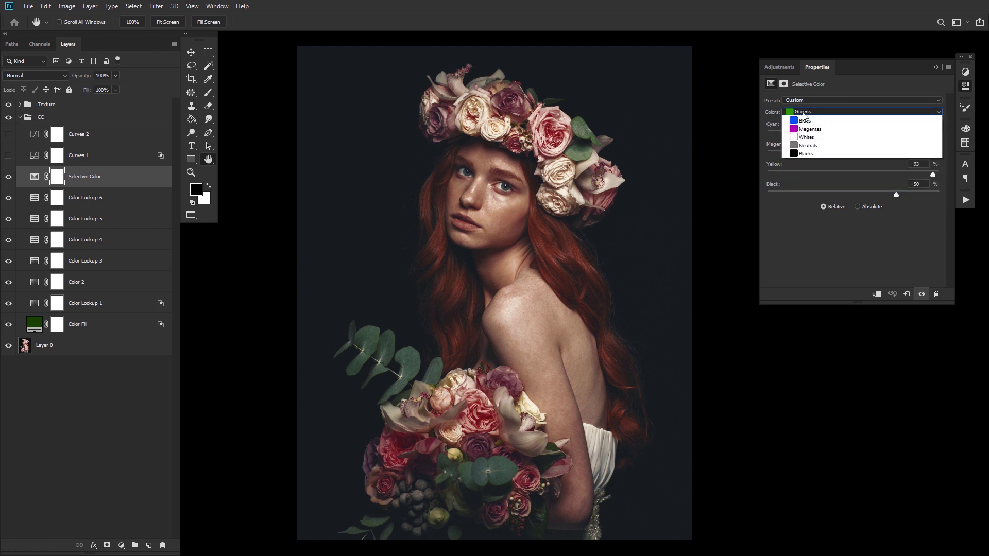
{"action": "left_click", "coordinate": [793, 170]}
Make the Curves 1 layer visible and inspect its curve and Blend If settings
{"action": "left_click", "coordinate": [9, 156]}
{"action": "left_click", "coordinate": [37, 159]}
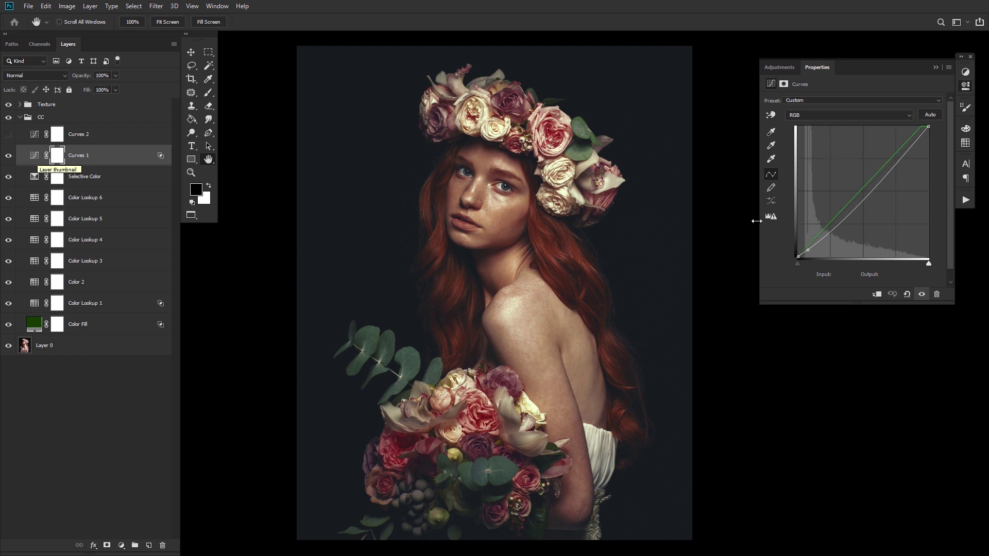
{"action": "double_click", "coordinate": [157, 154]}
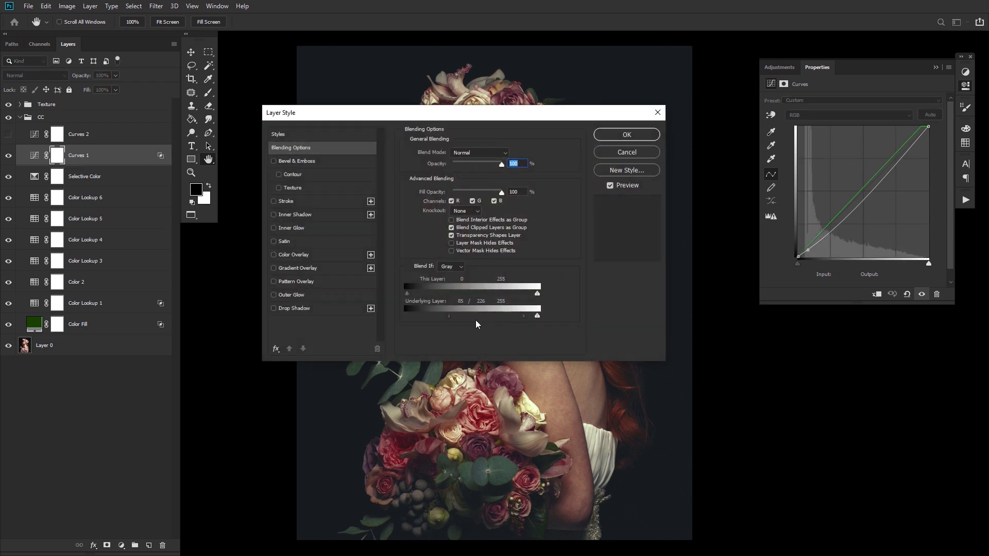
{"action": "left_click", "coordinate": [622, 137]}
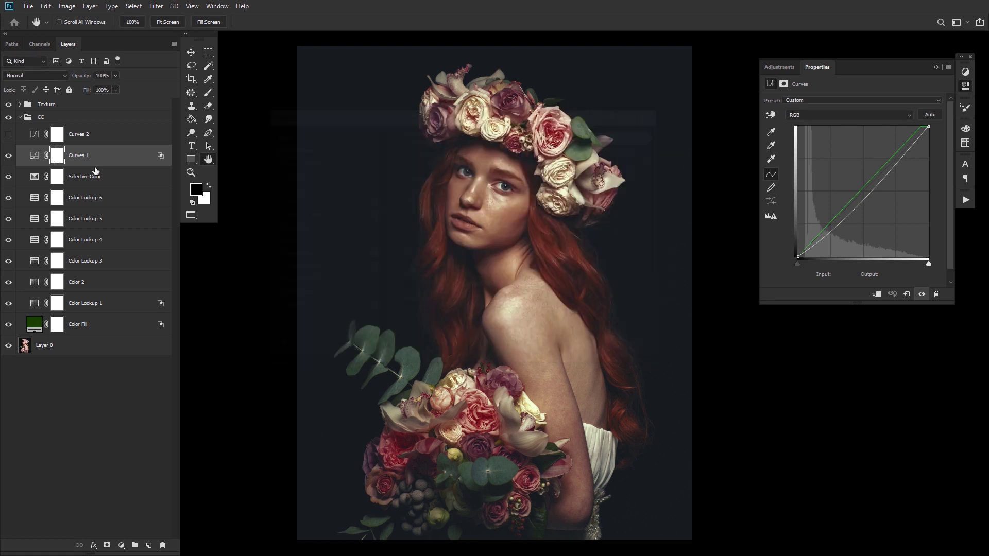
Make the Curves 2 layer visible, inspect its Green channel curve and close the adjustment settings
{"action": "left_click", "coordinate": [9, 134]}
{"action": "left_click", "coordinate": [41, 137]}
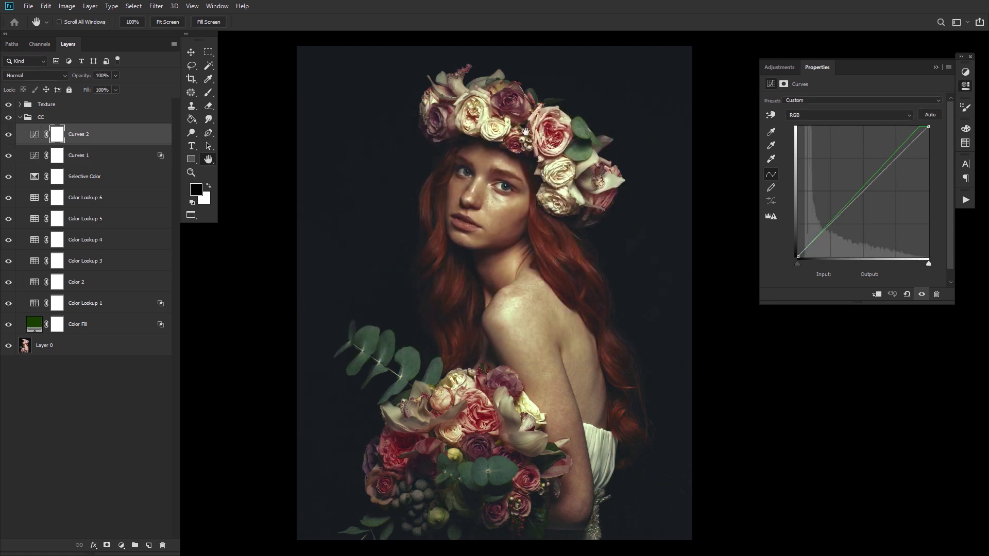
{"action": "left_click", "coordinate": [819, 118]}
{"action": "left_click", "coordinate": [811, 137]}
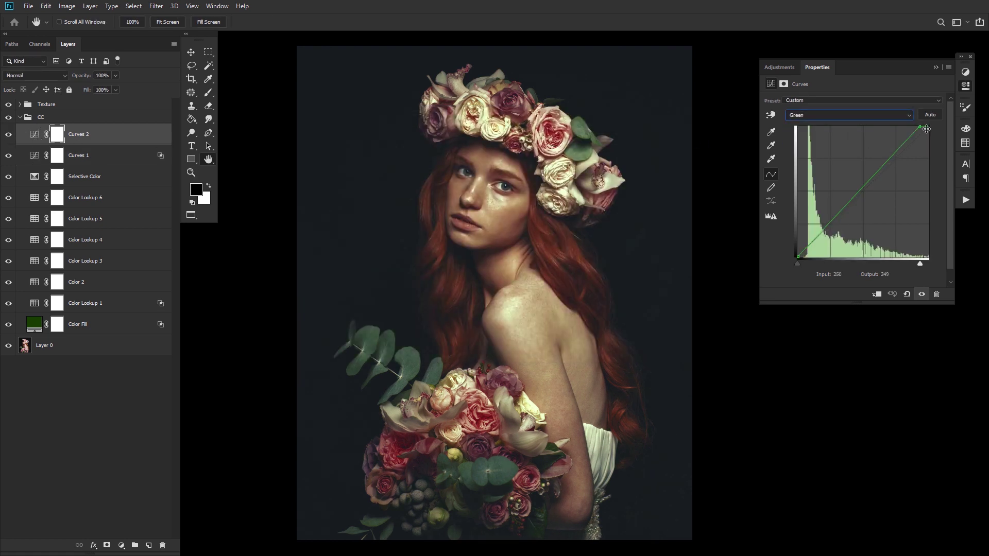
{"action": "left_click", "coordinate": [967, 91]}
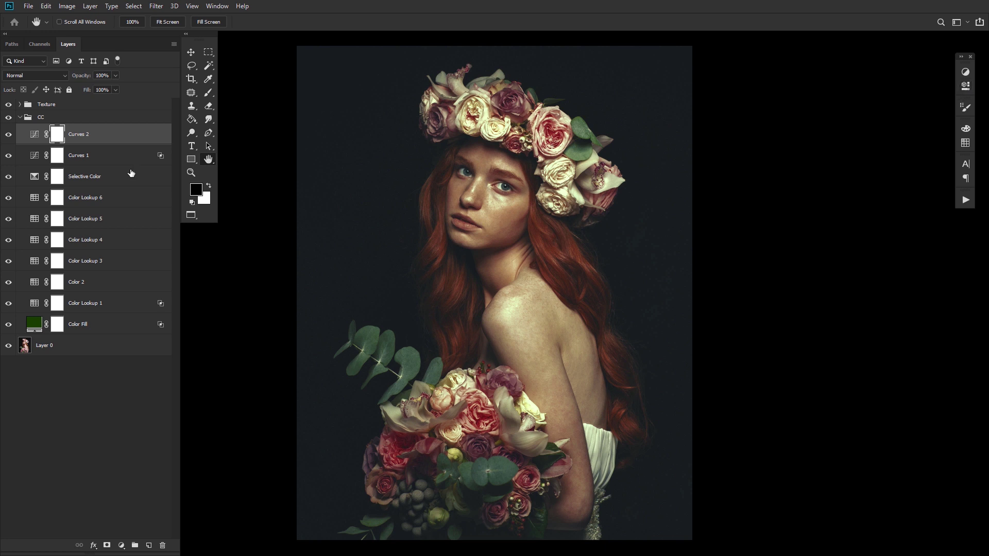
Collapse the CC group, expand the Texture group and make the rusted-metal-aged-background-PPN6BPC layer visible
{"action": "left_click", "coordinate": [19, 118]}
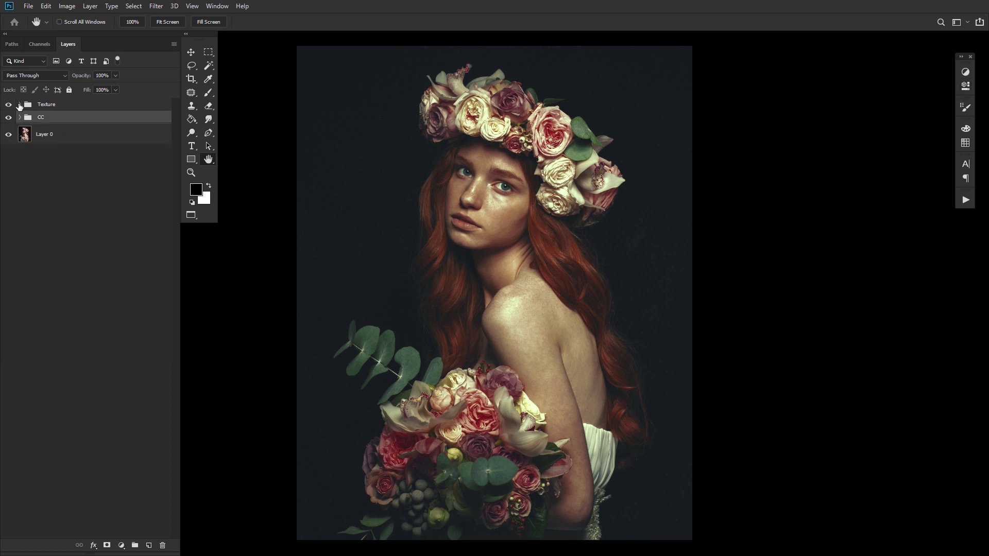
{"action": "left_click", "coordinate": [20, 105]}
{"action": "left_click", "coordinate": [8, 192]}
{"action": "left_click", "coordinate": [46, 193]}
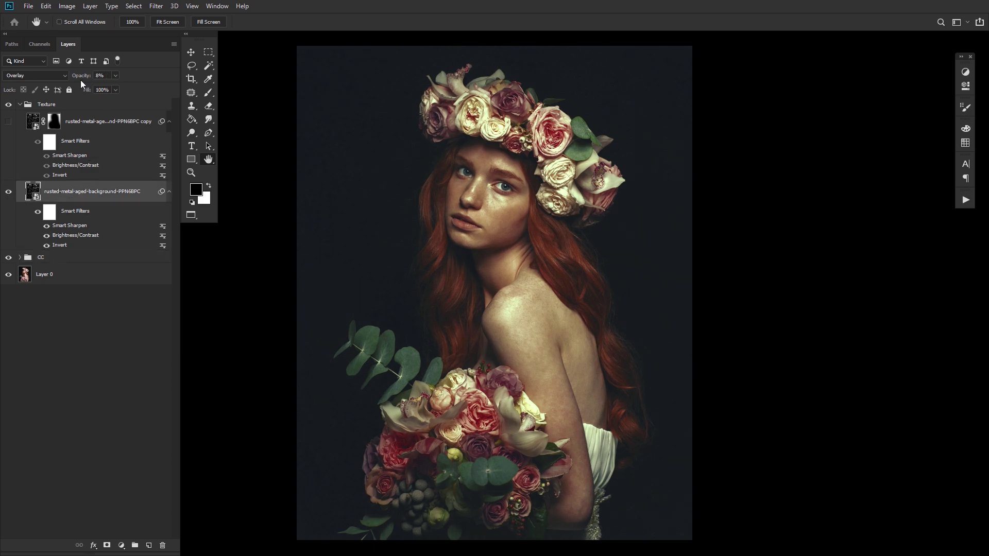
Raise the rusted metal texture layer's opacity to 100% and review its Brightness/Contrast smart filter settings
{"action": "left_click_drag", "start_coordinate": [81, 77], "coordinate": [231, 162]}
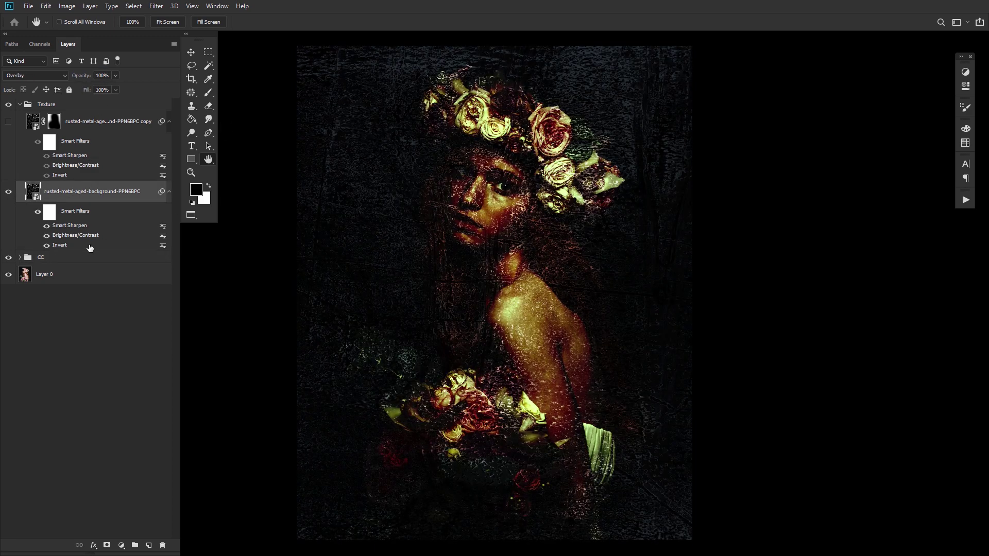
{"action": "double_click", "coordinate": [76, 236]}
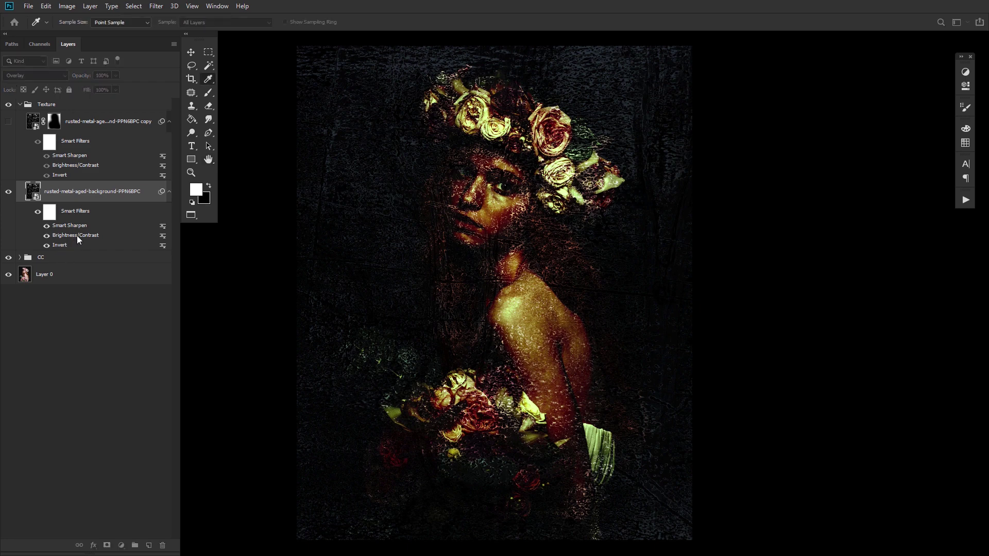
{"action": "left_click_drag", "start_coordinate": [503, 140], "coordinate": [376, 250]}
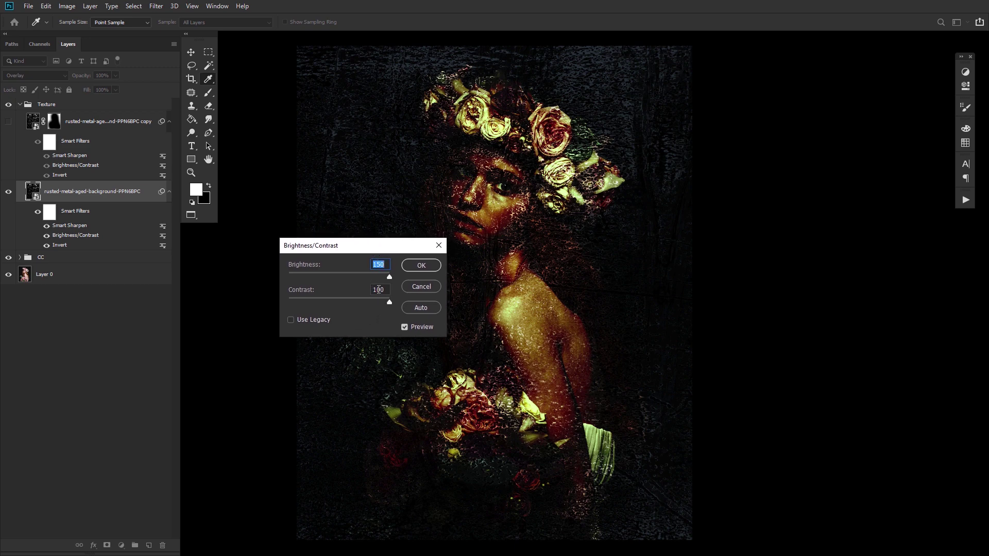
{"action": "left_click", "coordinate": [422, 266]}
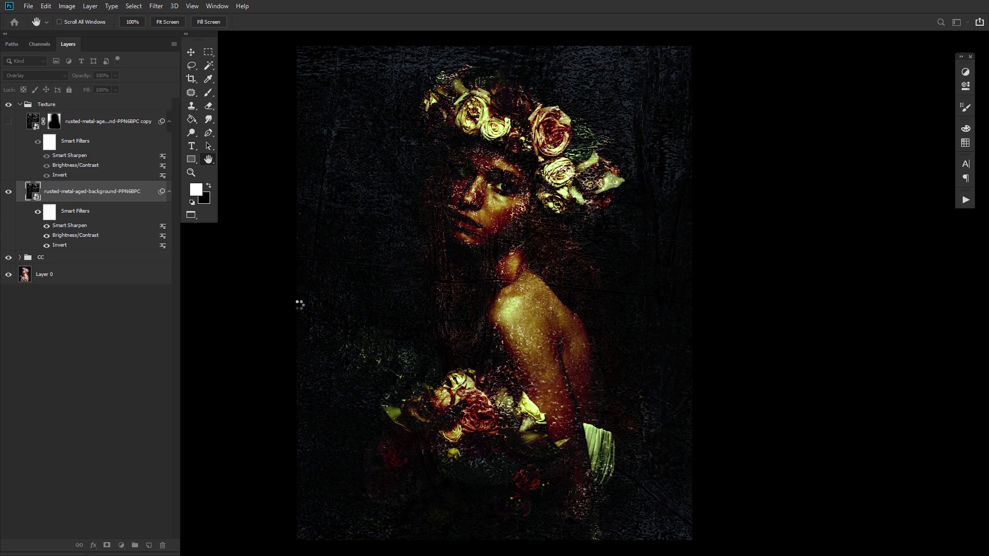
Make the masked copy of the rusted metal texture visible and set its opacity to 100%
{"action": "left_click", "coordinate": [8, 121]}
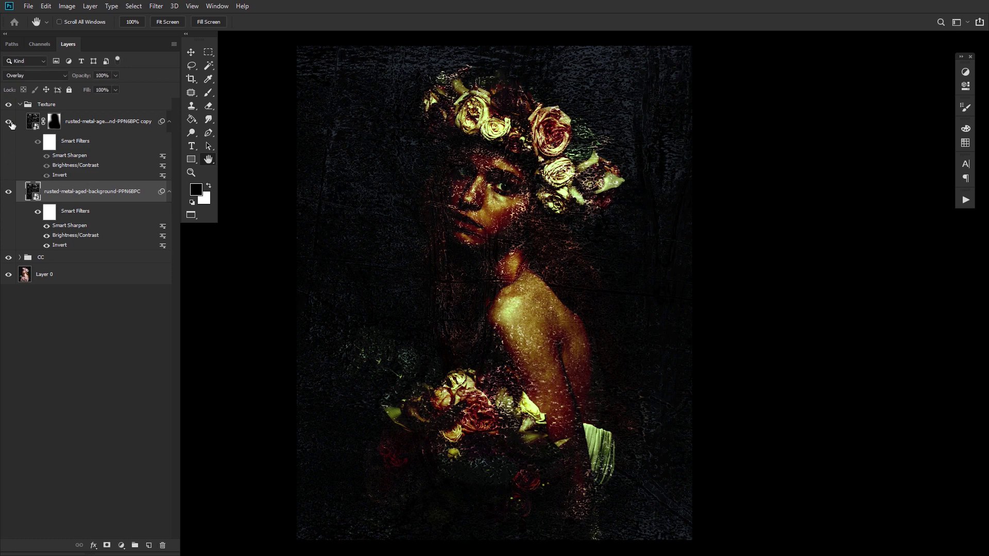
{"action": "left_click", "coordinate": [82, 127]}
{"action": "left_click_drag", "start_coordinate": [76, 75], "coordinate": [271, 98]}
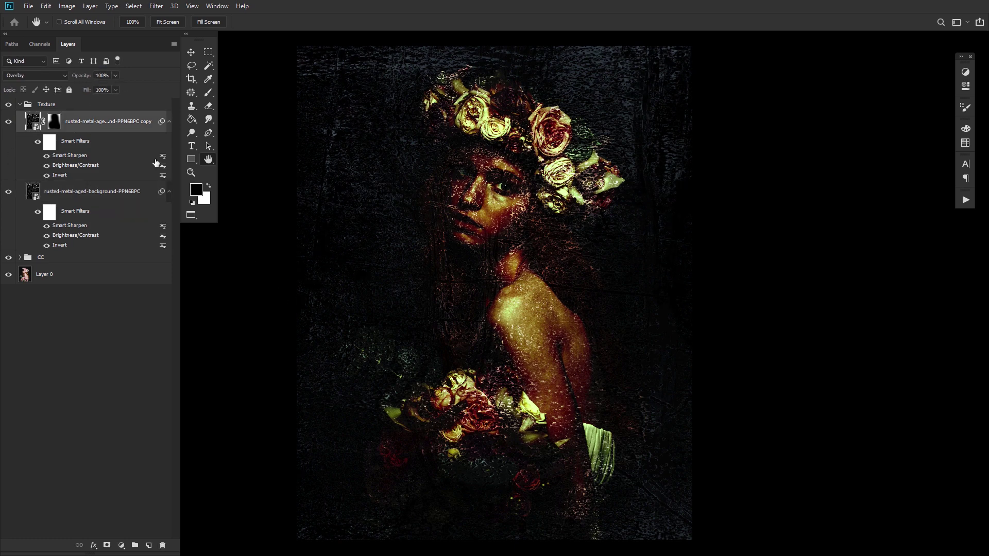
Temporarily disable the texture copy's layer mask to compare the effect, and enable it again
{"action": "left_click", "coordinate": [54, 123]}
{"action": "right_click", "coordinate": [55, 125]}
{"action": "left_click", "coordinate": [67, 131]}
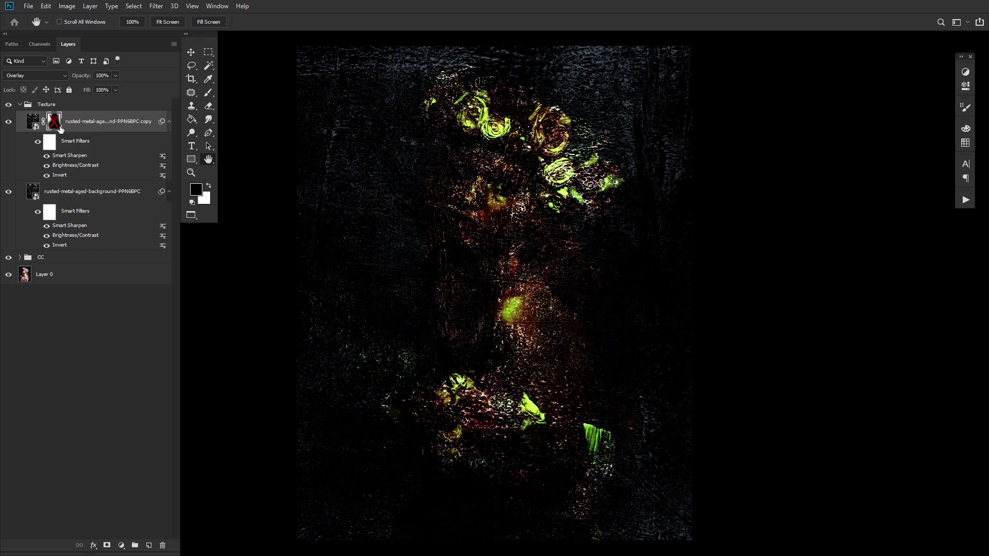
{"action": "right_click", "coordinate": [57, 127]}
{"action": "left_click", "coordinate": [65, 131]}
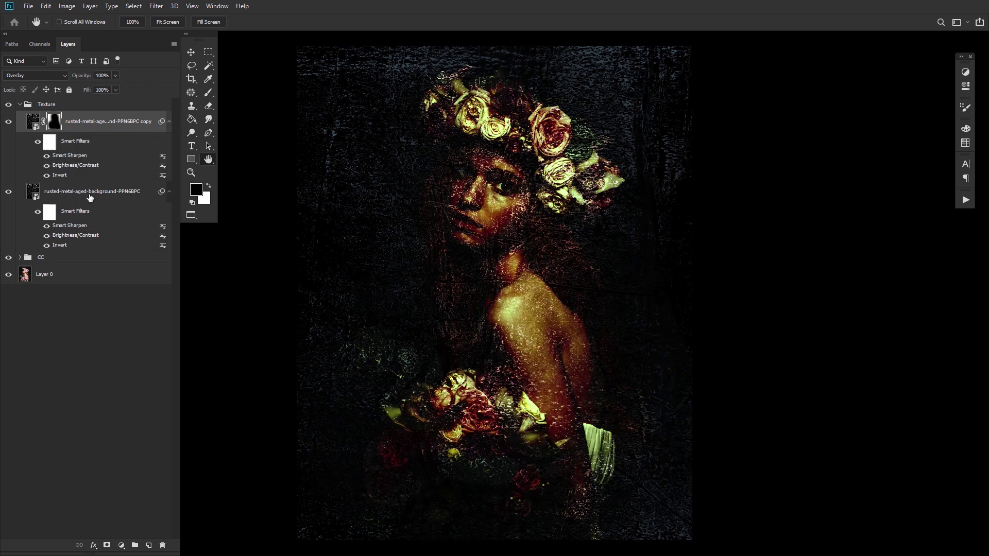
Lower the original rusted metal texture layer's opacity to a subtle level and collapse the Texture group
{"action": "left_click", "coordinate": [121, 196]}
{"action": "left_click_drag", "start_coordinate": [81, 77], "coordinate": [34, 84]}
{"action": "left_click", "coordinate": [20, 104]}
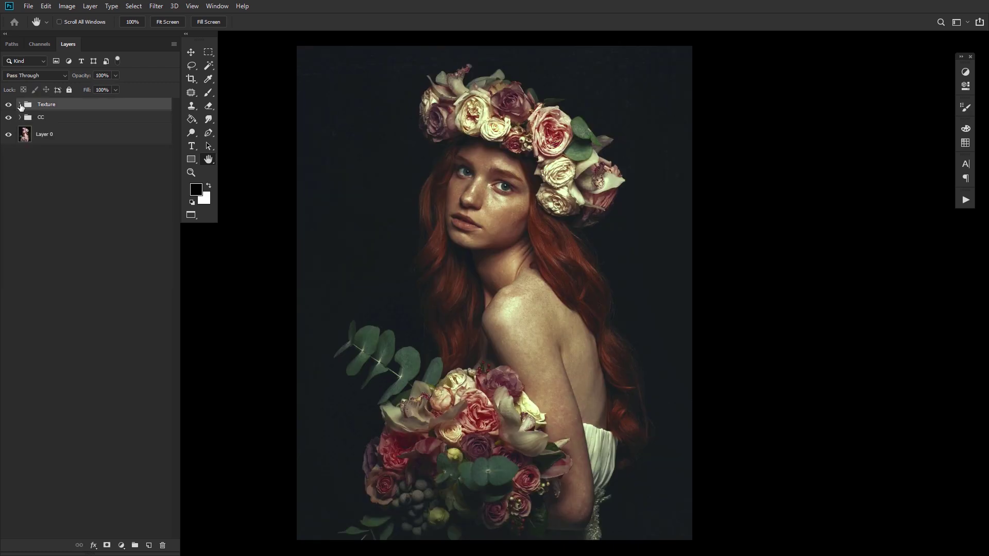
Toggle the Texture group's visibility off and on to compare the portrait with and without the texture
{"action": "left_click", "coordinate": [8, 104]}
{"action": "left_click", "coordinate": [8, 104]}
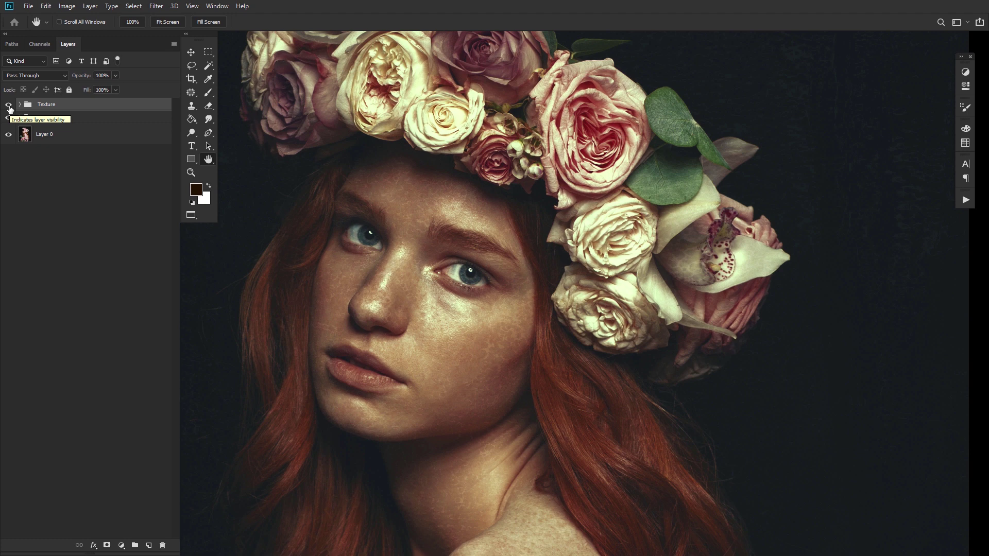
Create a new layer directly above Layer 0 and rename it Hole
{"action": "left_click", "coordinate": [87, 137]}
{"action": "left_click", "coordinate": [148, 545]}
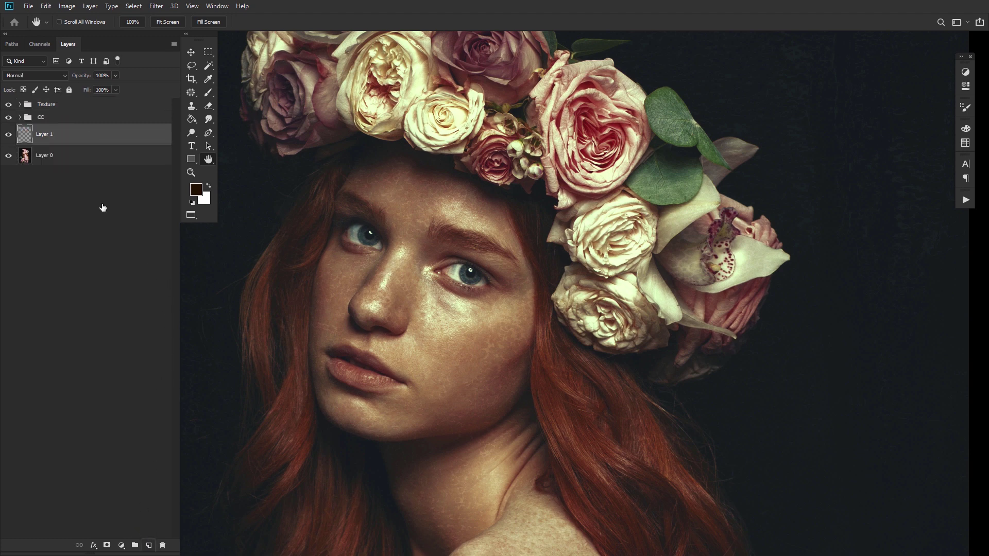
{"action": "double_click", "coordinate": [48, 135]}
{"action": "type", "text": "Hole"}
{"action": "key", "text": "Return"}
Choose the Pen tool and confirm dark brown #200b00 as the foreground colour
{"action": "left_click", "coordinate": [210, 134]}
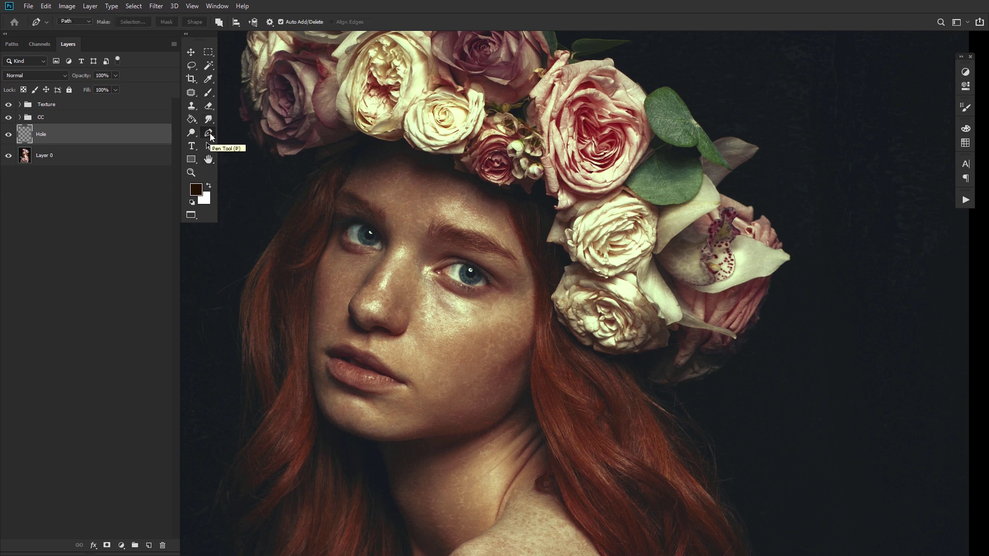
{"action": "left_click", "coordinate": [200, 192]}
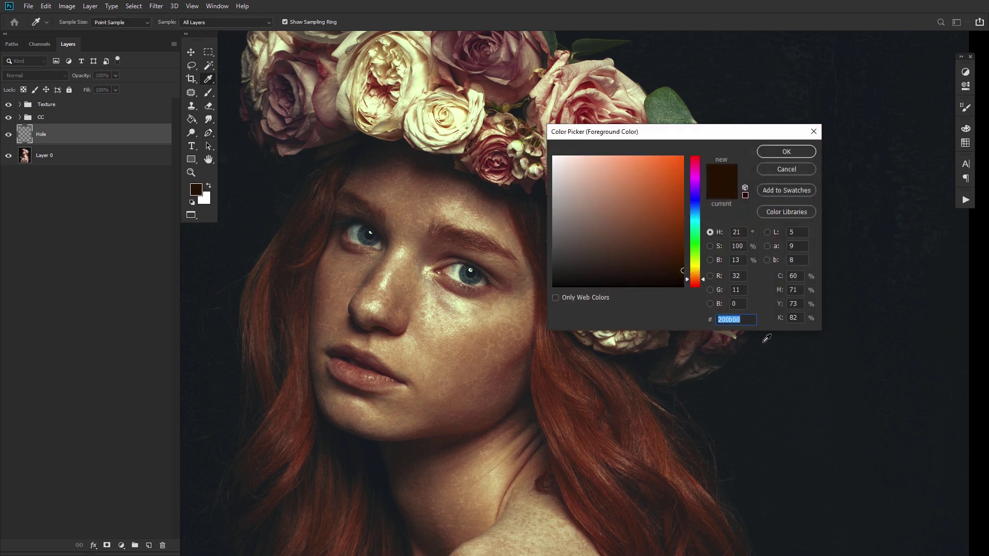
{"action": "left_click", "coordinate": [787, 152]}
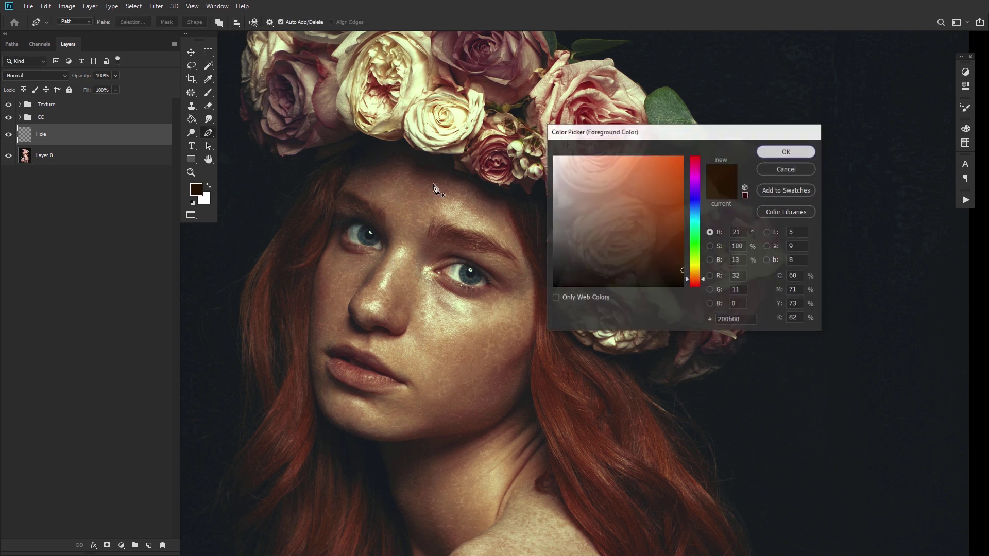
Draw a closed curved path around the face, from the hairline along the cheek and under the chin, to outline the hole
{"action": "key", "text": "p"}
{"action": "left_click", "coordinate": [348, 180]}
{"action": "left_click_drag", "start_coordinate": [514, 240], "coordinate": [521, 298]}
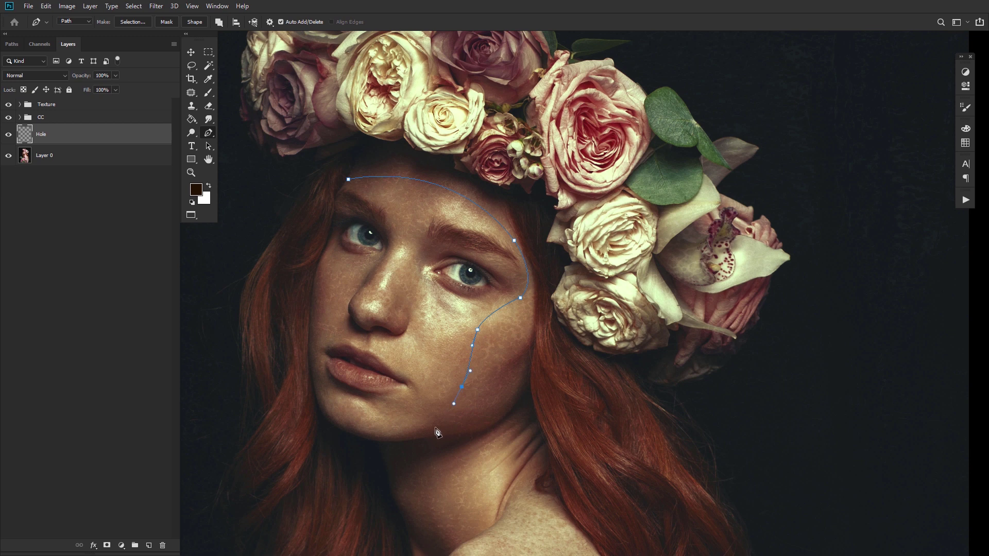
{"action": "left_click_drag", "start_coordinate": [400, 435], "coordinate": [375, 435]}
{"action": "left_click", "coordinate": [325, 407]}
{"action": "left_click_drag", "start_coordinate": [312, 316], "coordinate": [315, 301]}
{"action": "left_click_drag", "start_coordinate": [326, 257], "coordinate": [334, 249]}
{"action": "left_click", "coordinate": [339, 215]}
{"action": "left_click", "coordinate": [349, 180]}
Fill the face path with the foreground colour on the Hole layer at 100% opacity, and delete the path
{"action": "right_click", "coordinate": [404, 164]}
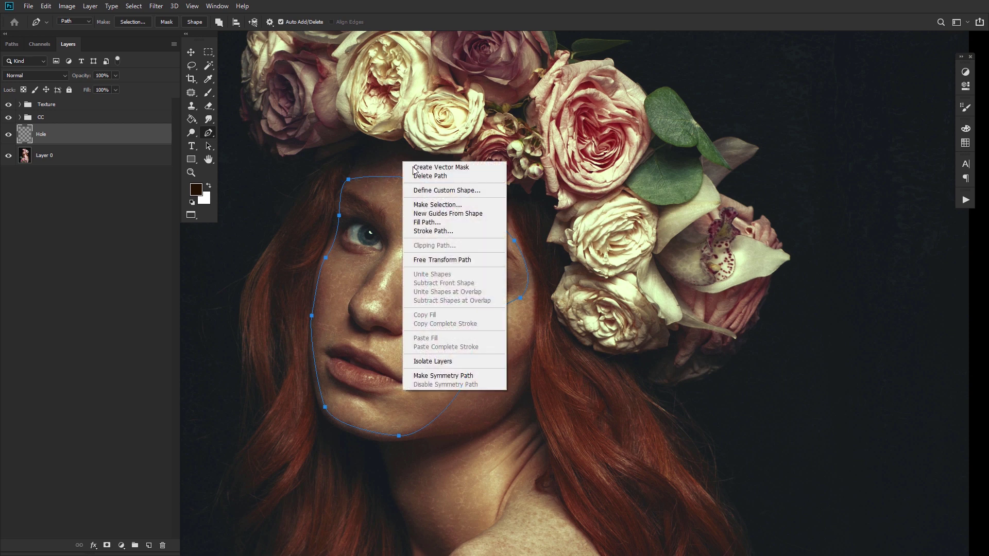
{"action": "left_click", "coordinate": [438, 223]}
{"action": "left_click", "coordinate": [745, 188]}
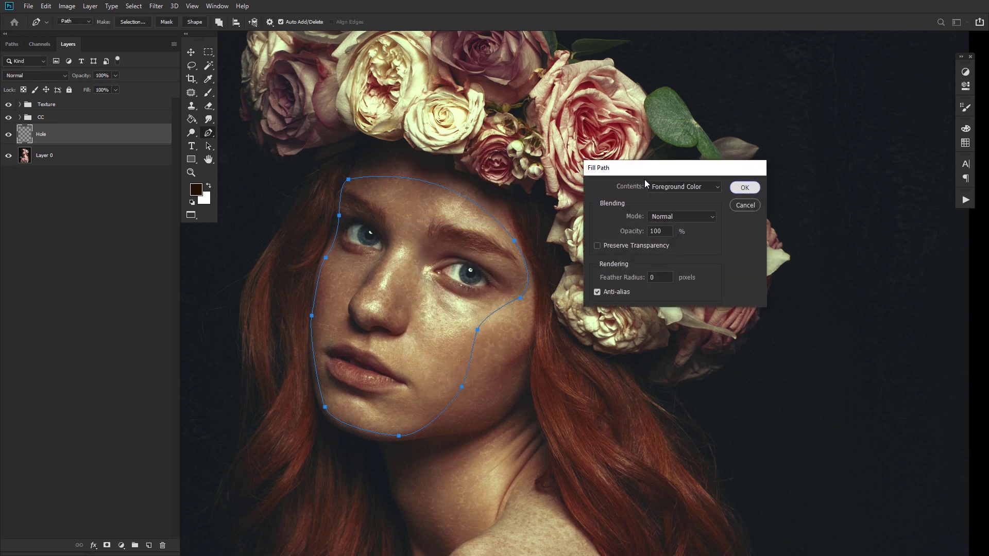
{"action": "right_click", "coordinate": [451, 161]}
{"action": "left_click", "coordinate": [460, 175]}
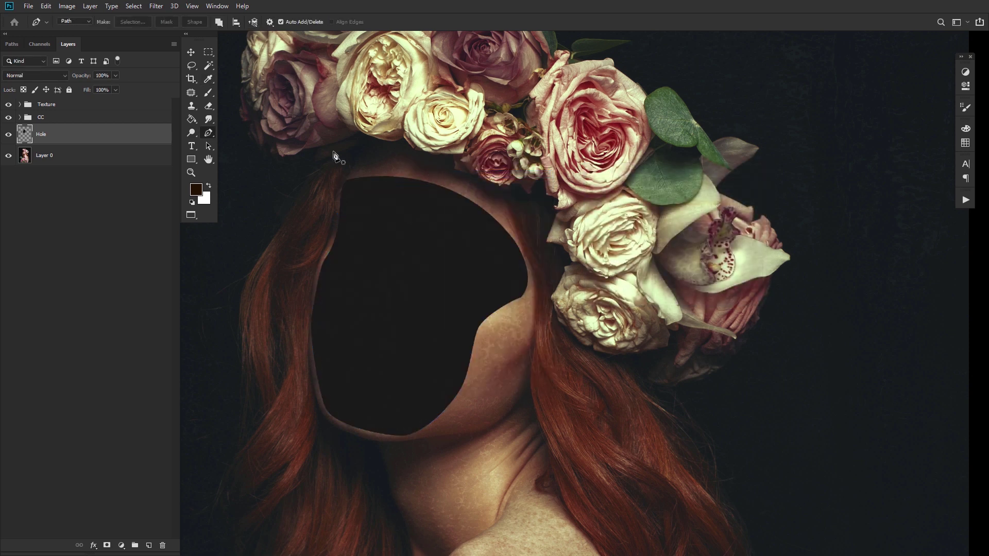
Round off the corners and notches of the hole's edge by painting with a 30 px brush in the dark brown
{"action": "left_click", "coordinate": [192, 176]}
{"action": "left_click", "coordinate": [443, 226]}
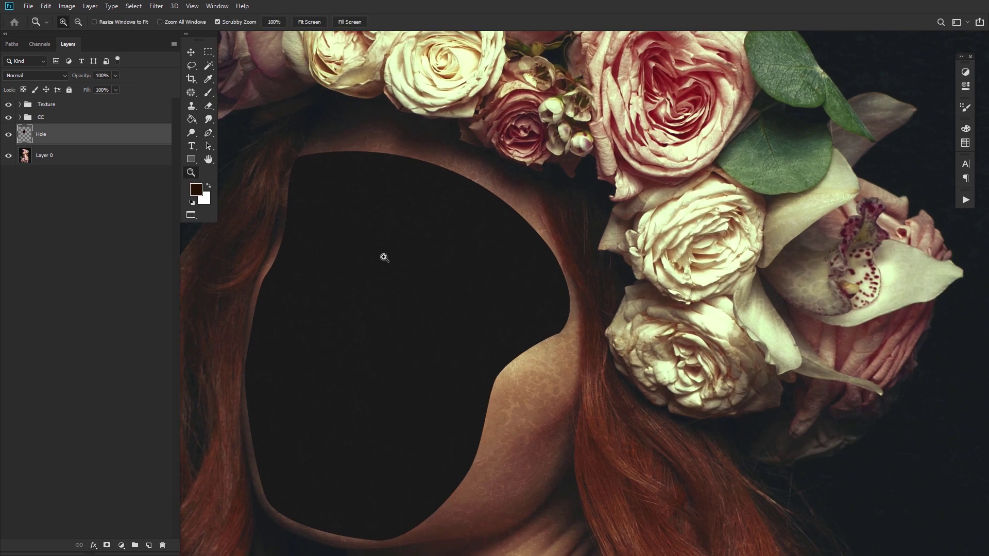
{"action": "left_click", "coordinate": [209, 94]}
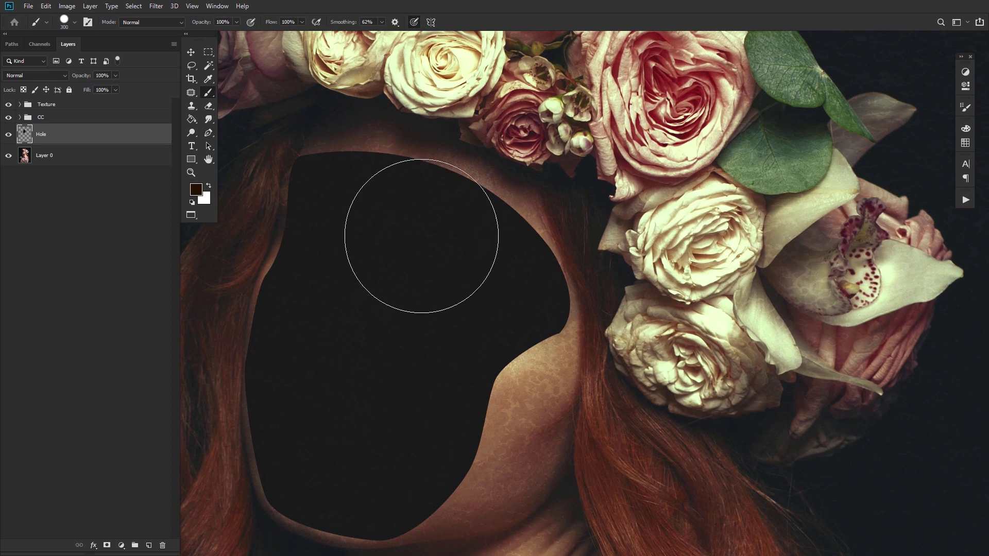
{"action": "key", "text": "bracketleft"}
{"action": "key", "text": "bracketleft"}
{"action": "key", "text": "bracketleft"}
{"action": "key", "text": "bracketleft"}
{"action": "key", "text": "bracketleft"}
{"action": "key", "text": "bracketleft"}
{"action": "key", "text": "bracketleft"}
{"action": "key", "text": "bracketleft"}
{"action": "key", "text": "bracketleft"}
{"action": "key", "text": "bracketleft"}
{"action": "key", "text": "bracketleft"}
{"action": "key", "text": "bracketleft"}
{"action": "key", "text": "bracketleft"}
{"action": "key", "text": "bracketleft"}
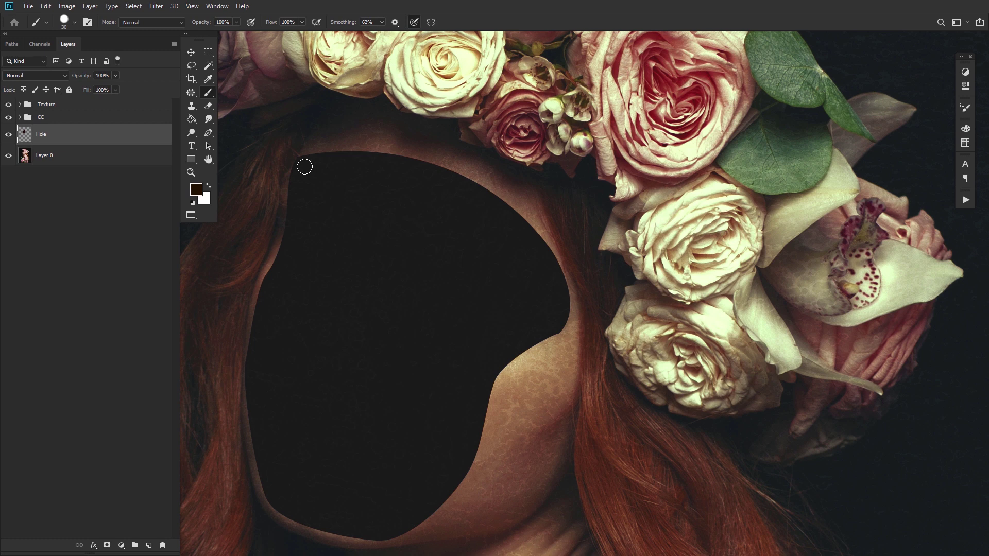
{"action": "mouse_move", "coordinate": [301, 164]}
{"action": "left_mouse_down"}
{"action": "mouse_move", "coordinate": [362, 146]}
{"action": "mouse_move", "coordinate": [448, 179]}
{"action": "mouse_move", "coordinate": [342, 150]}
{"action": "mouse_move", "coordinate": [308, 157]}
{"action": "left_mouse_up"}
{"action": "key", "text": "ctrl+z"}
{"action": "mouse_move", "coordinate": [553, 325]}
{"action": "left_mouse_down"}
{"action": "mouse_move", "coordinate": [497, 379]}
{"action": "mouse_move", "coordinate": [487, 409]}
{"action": "left_mouse_up"}
{"action": "left_click_drag", "start_coordinate": [269, 279], "coordinate": [255, 324]}
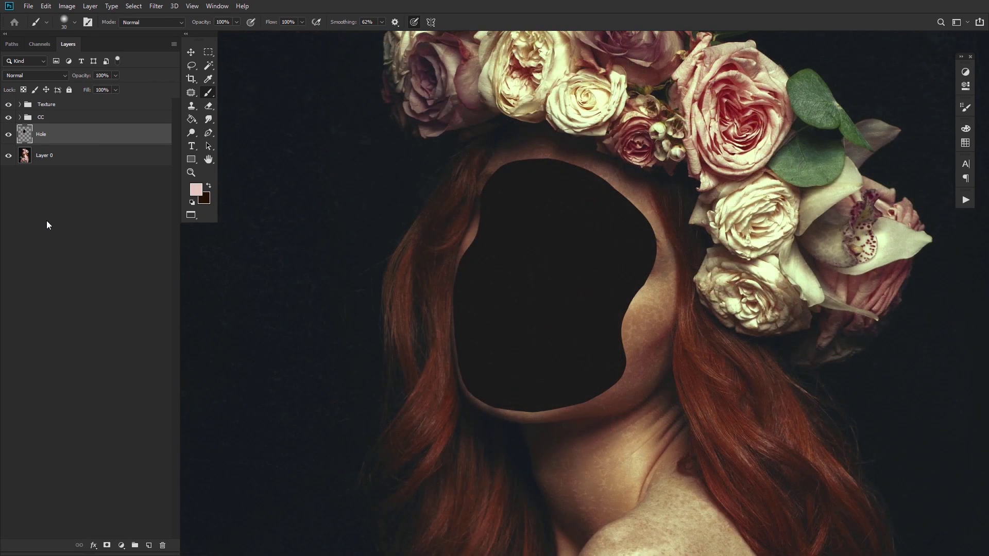
Add a solid colour fill layer in pale pink #ebcac1 above the Hole layer
{"action": "left_click", "coordinate": [79, 224]}
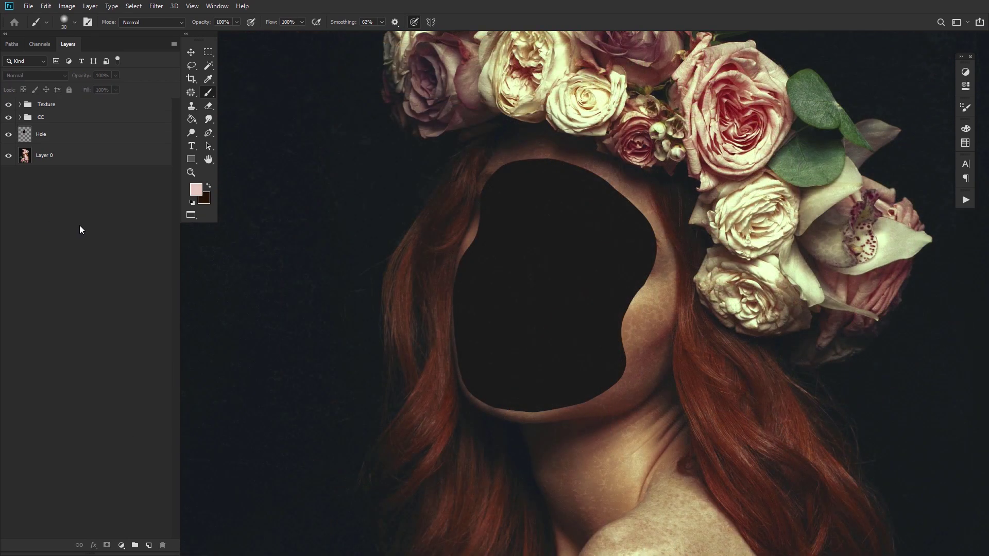
{"action": "left_click", "coordinate": [91, 136]}
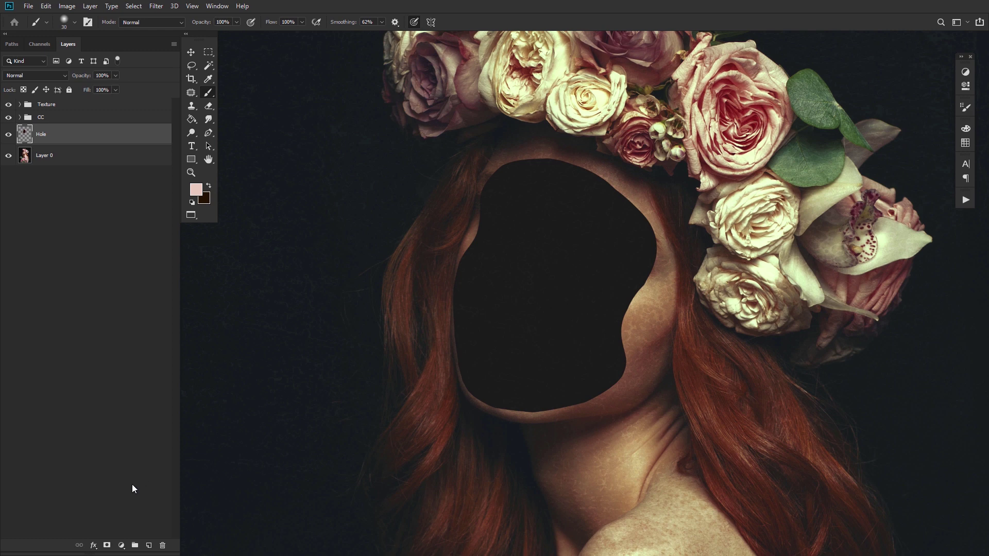
{"action": "left_click", "coordinate": [121, 546]}
{"action": "key", "text": "Escape"}
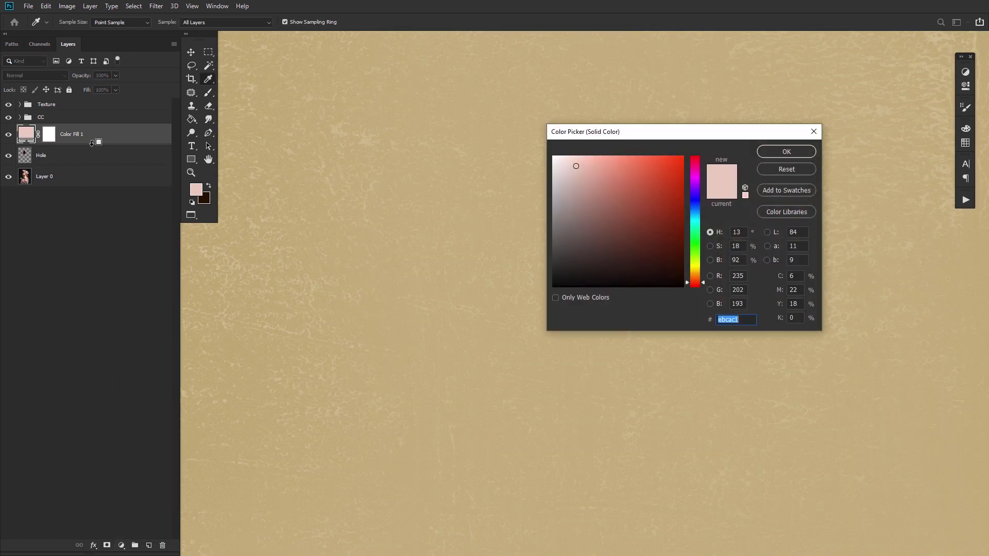
{"action": "left_click", "coordinate": [787, 152]}
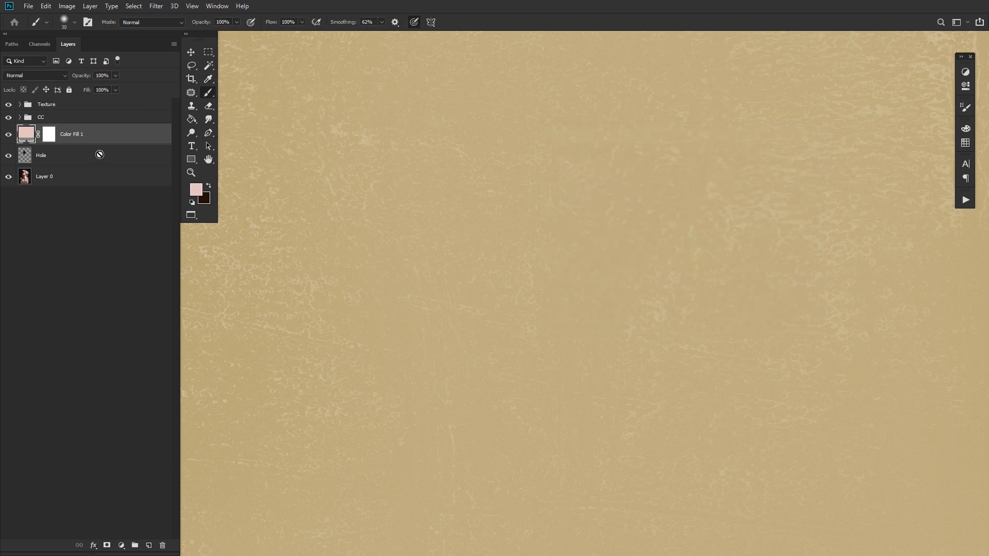
Clip the pink fill to the Hole layer, and place a clipped copy of Hole above it
{"action": "left_click", "coordinate": [106, 144], "text": "alt"}
{"action": "left_click_drag", "start_coordinate": [112, 152], "coordinate": [115, 128]}
{"action": "left_click", "coordinate": [110, 143], "text": "alt"}
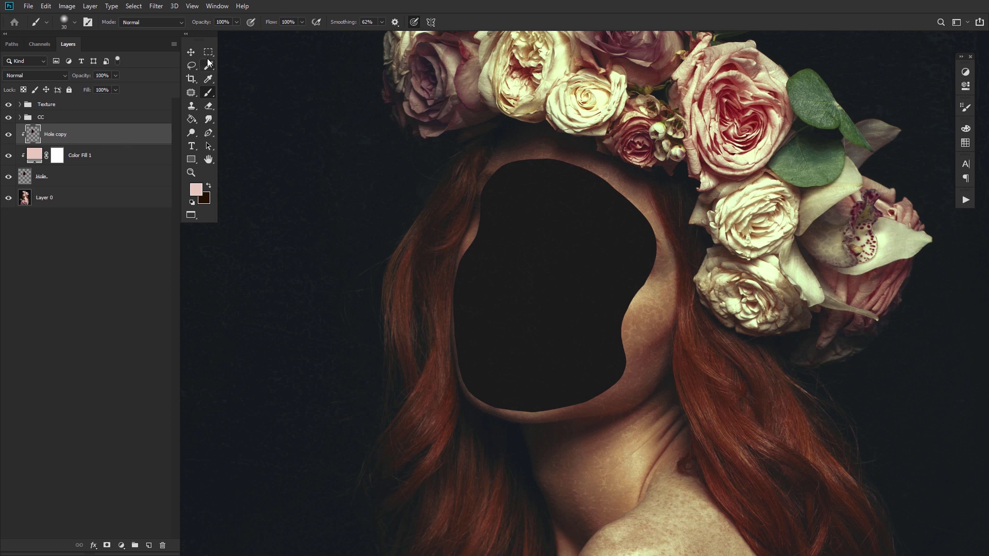
Nudge the Hole copy layer slightly right and down to expose a thin pink rim along the hole's left edge
{"action": "left_click", "coordinate": [190, 53]}
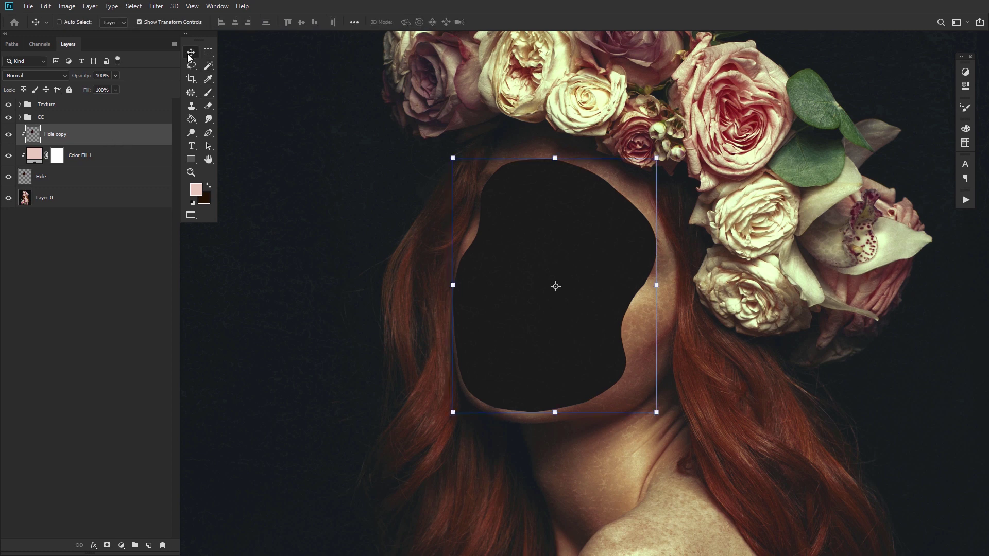
{"action": "key", "text": "Right"}
{"action": "key", "text": "Right"}
{"action": "key", "text": "Right"}
{"action": "key", "text": "Right"}
{"action": "key", "text": "Right"}
{"action": "key", "text": "Right"}
{"action": "key", "text": "Right"}
{"action": "key", "text": "Right"}
{"action": "key", "text": "Right"}
{"action": "key", "text": "Right"}
{"action": "key", "text": "Down"}
{"action": "key", "text": "Down"}
{"action": "key", "text": "Down"}
{"action": "key", "text": "Down"}
{"action": "key", "text": "Down"}
{"action": "key", "text": "Down"}
{"action": "key", "text": "Down"}
{"action": "key", "text": "Right"}
{"action": "key", "text": "Right"}
{"action": "key", "text": "Right"}
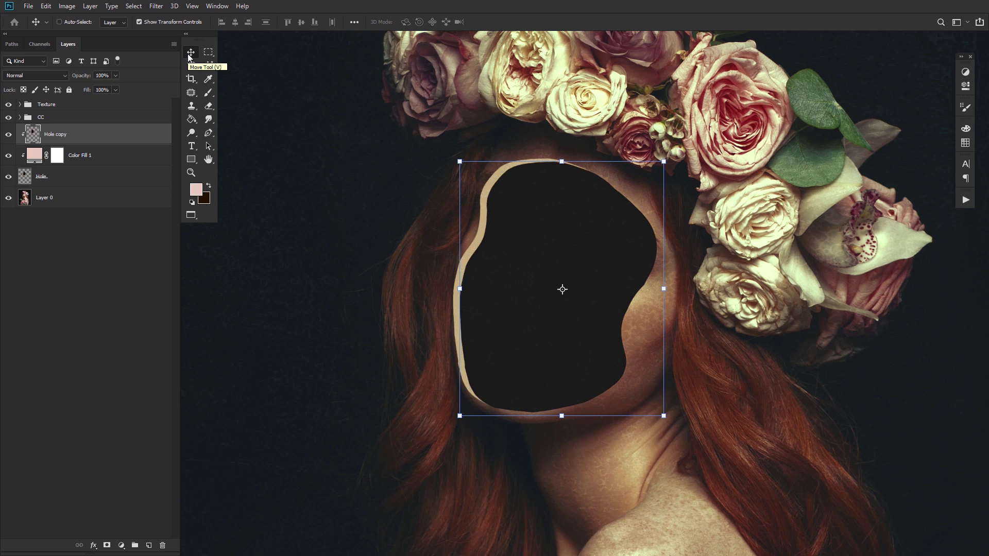
{"action": "key", "text": "Down"}
{"action": "key", "text": "Down"}
{"action": "key", "text": "Right"}
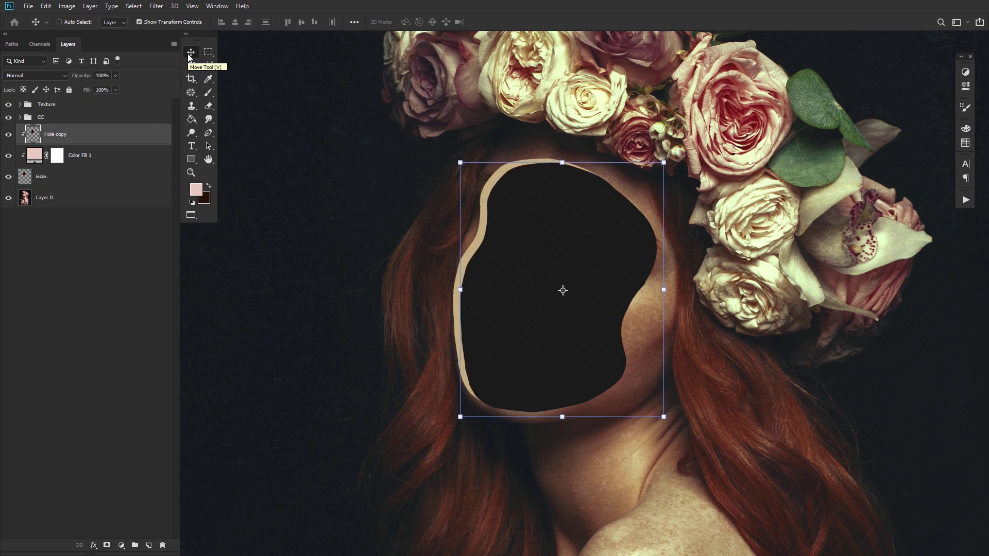
{"action": "key", "text": "Left"}
{"action": "key", "text": "Down"}
{"action": "key", "text": "Up"}
{"action": "key", "text": "Up"}
{"action": "key", "text": "Left"}
{"action": "key", "text": "Right"}
{"action": "key", "text": "Down"}
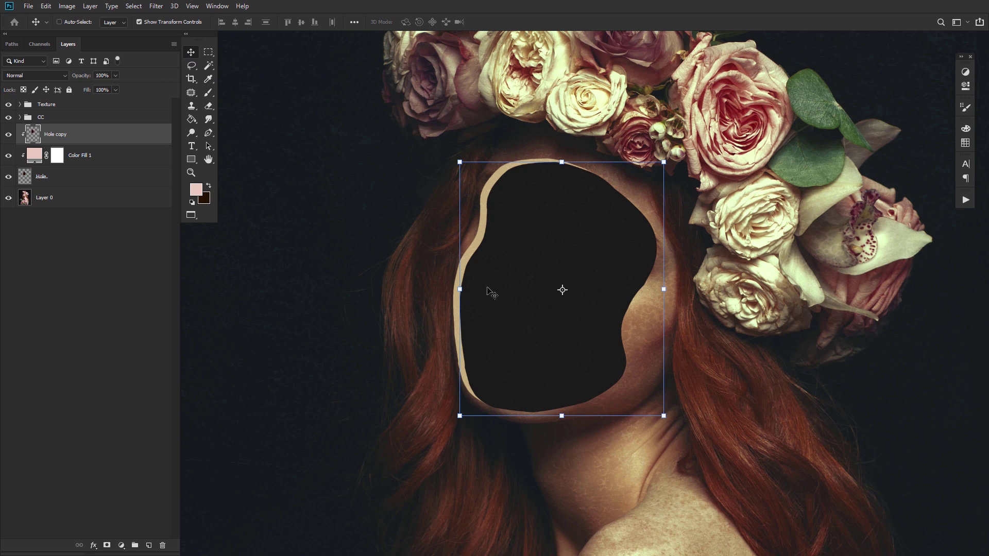
Add a new clipped layer above Color Fill 1 and set its blend mode to Soft Light
{"action": "left_click", "coordinate": [208, 159]}
{"action": "left_click_drag", "start_coordinate": [475, 232], "coordinate": [403, 214]}
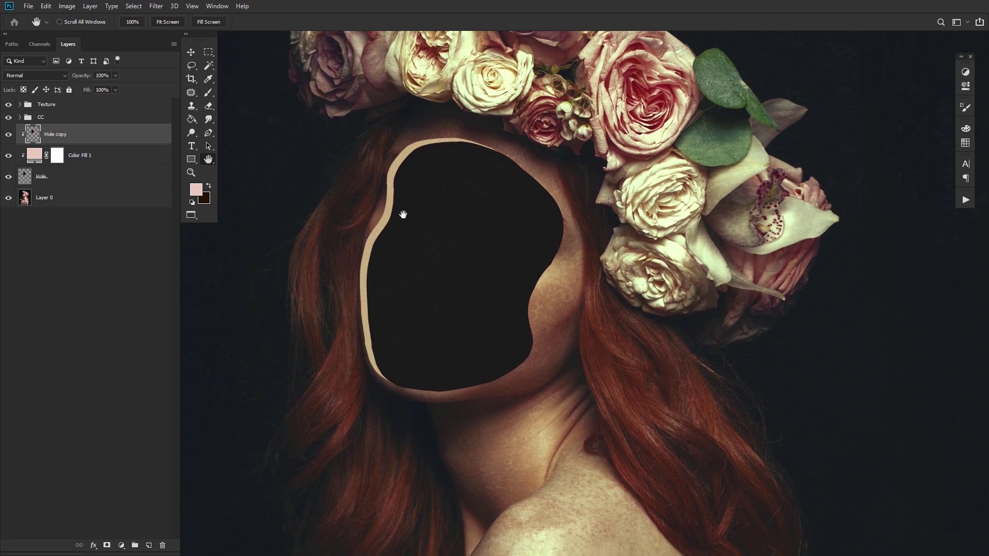
{"action": "left_click", "coordinate": [117, 177]}
{"action": "left_click", "coordinate": [116, 157]}
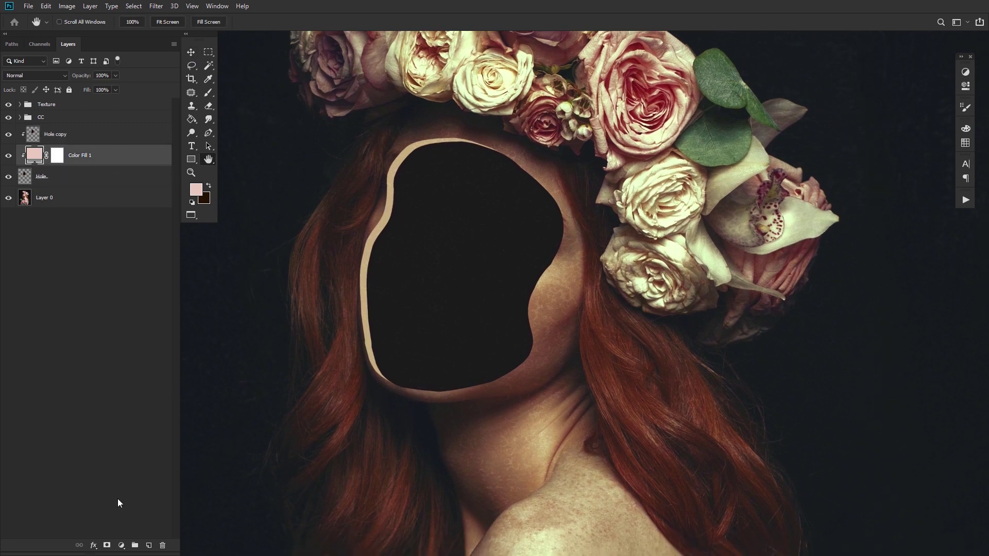
{"action": "left_click", "coordinate": [148, 545]}
{"action": "left_click", "coordinate": [36, 79]}
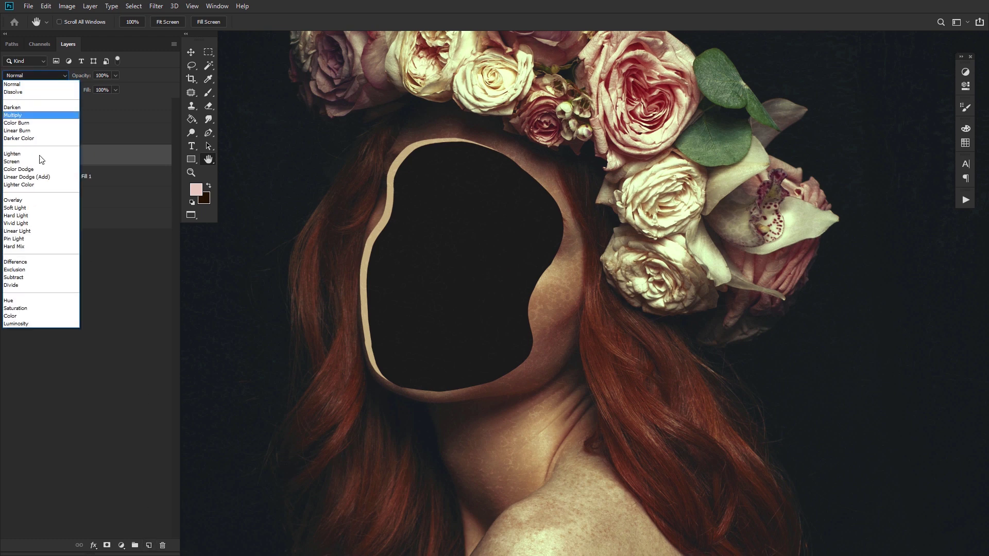
{"action": "left_click", "coordinate": [25, 208]}
Paint a white highlight on the middle of the pink rim with a soft 500 px brush
{"action": "left_click", "coordinate": [194, 203]}
{"action": "left_click", "coordinate": [208, 186]}
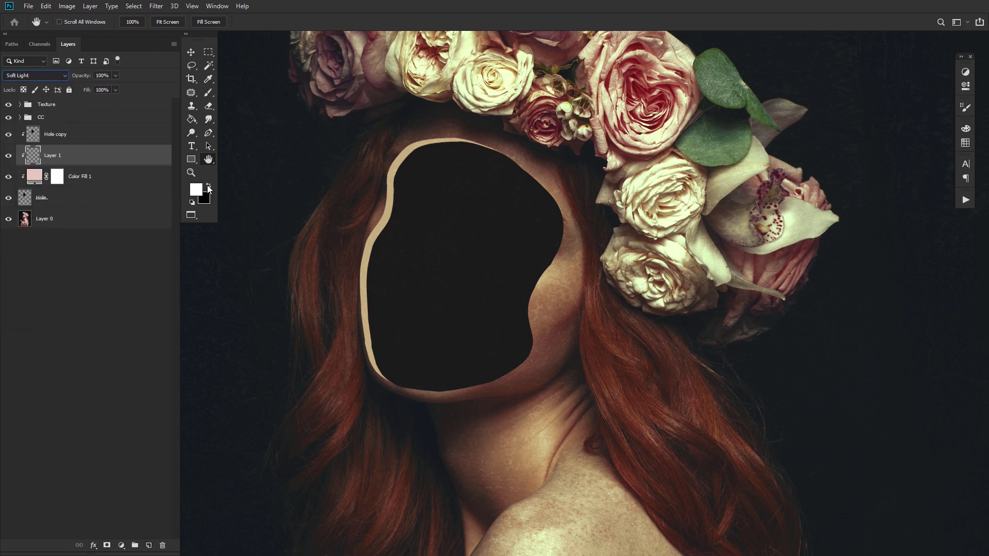
{"action": "left_click", "coordinate": [209, 93]}
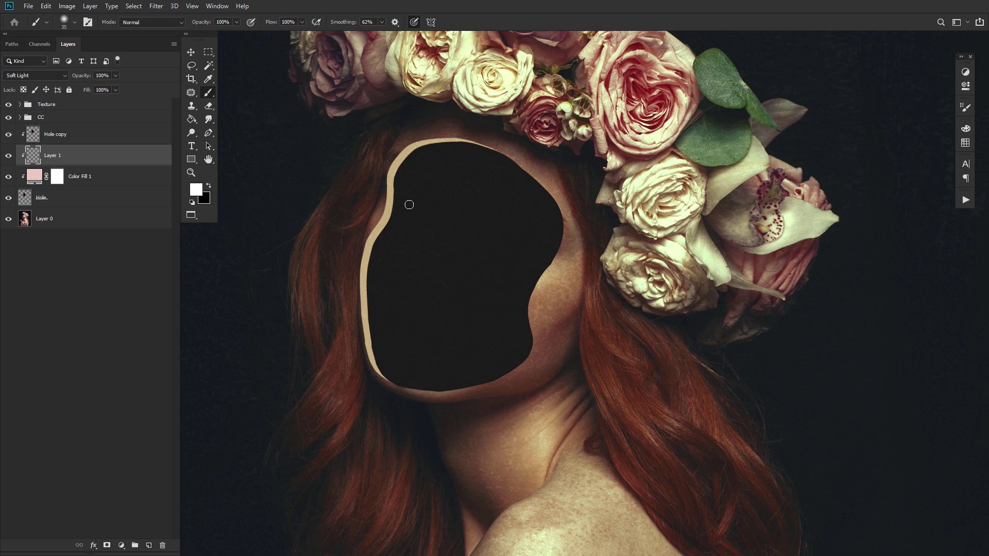
{"action": "key", "text": "bracketright"}
{"action": "key", "text": "bracketright"}
{"action": "key", "text": "bracketright"}
{"action": "key", "text": "bracketright"}
{"action": "key", "text": "bracketright"}
{"action": "key", "text": "bracketright"}
{"action": "key", "text": "bracketright"}
{"action": "key", "text": "bracketright"}
{"action": "key", "text": "bracketright"}
{"action": "key", "text": "bracketright"}
{"action": "key", "text": "bracketright"}
{"action": "key", "text": "bracketright"}
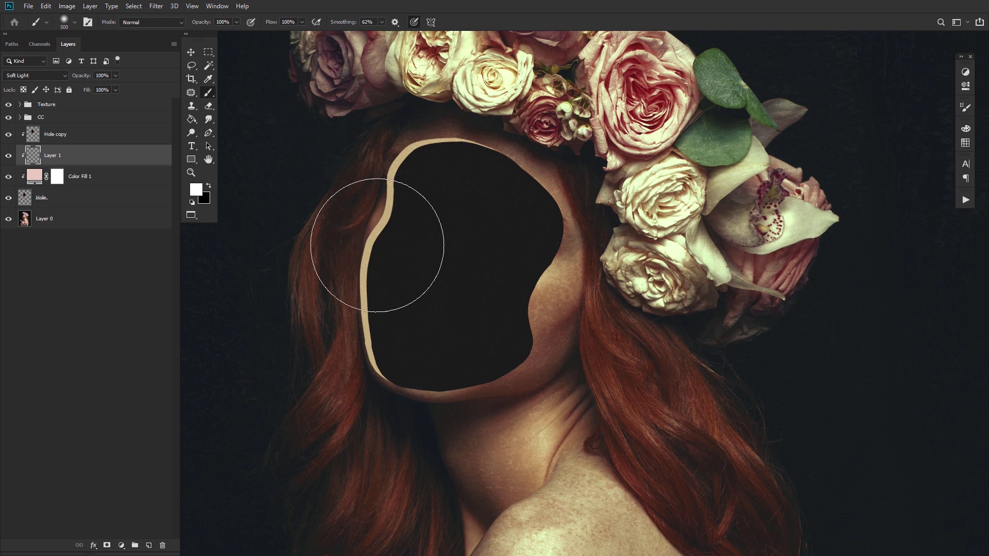
{"action": "left_click", "coordinate": [377, 245]}
On a second clipped layer, paint very dark brown shading over the rim's upper and lower ends with a 200 px brush
{"action": "key", "text": "bracketleft"}
{"action": "key", "text": "bracketleft"}
{"action": "key", "text": "bracketleft"}
{"action": "key", "text": "bracketleft"}
{"action": "key", "text": "x"}
{"action": "left_click", "coordinate": [35, 75]}
{"action": "left_click", "coordinate": [13, 115]}
{"action": "left_click", "coordinate": [196, 190]}
{"action": "left_click", "coordinate": [591, 270]}
{"action": "left_click", "coordinate": [786, 151]}
{"action": "left_click", "coordinate": [456, 157]}
{"action": "left_click_drag", "start_coordinate": [350, 407], "coordinate": [358, 361]}
{"action": "left_click", "coordinate": [438, 139]}
Select the Hole copy layer with the Move tool and turn off the transform controls
{"action": "left_click", "coordinate": [103, 134]}
{"action": "key", "text": "v"}
{"action": "left_click", "coordinate": [169, 22]}
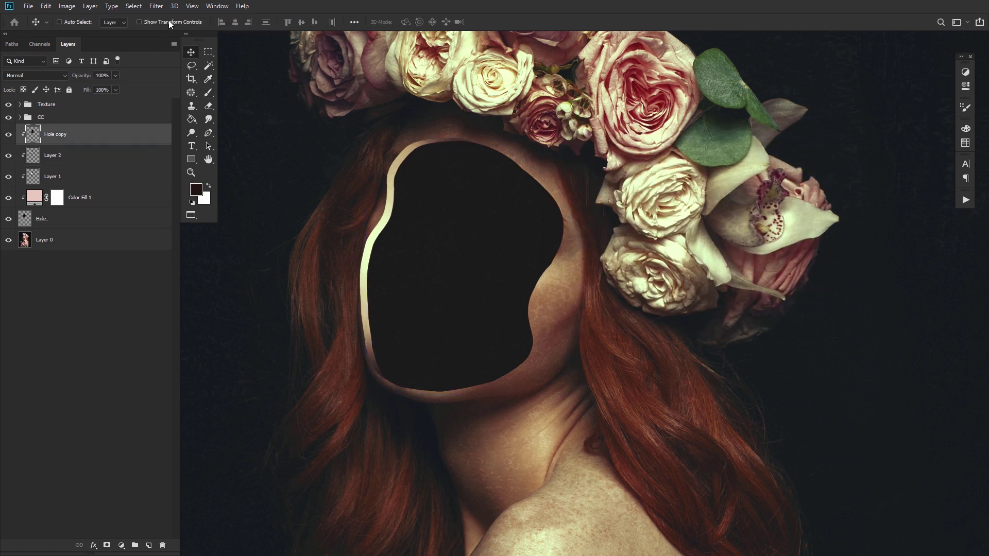
{"action": "key", "text": "ctrl+minus"}
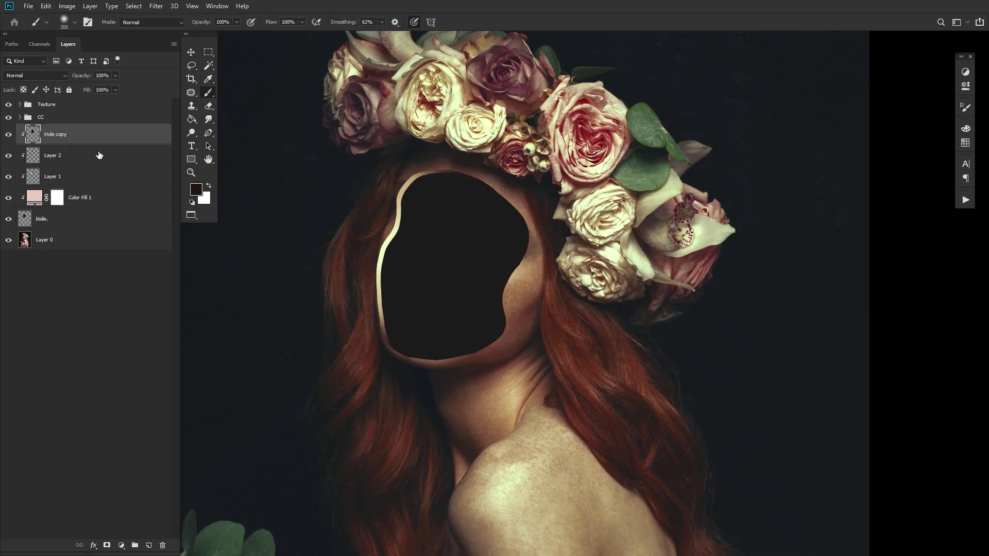
Activate the Brush with white as the foreground colour and select the upper Ridge Lighting layer
{"action": "key", "text": "x"}
{"action": "key", "text": "b"}
{"action": "key", "text": "alt+bracketleft"}
{"action": "key", "text": "alt+bracketleft"}
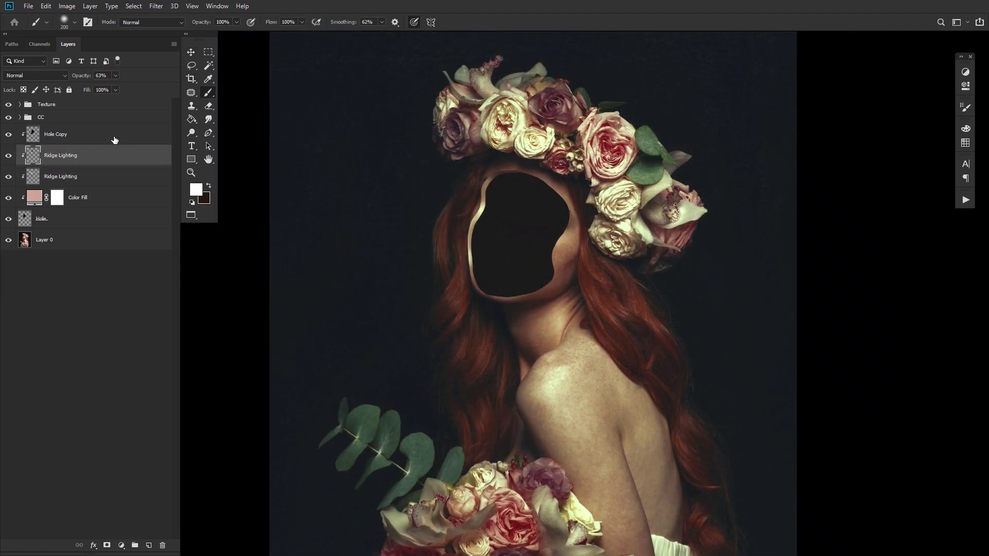
{"action": "mouse_move", "coordinate": [509, 253]}
{"action": "left_mouse_down"}
{"action": "mouse_move", "coordinate": [441, 258]}
{"action": "mouse_move", "coordinate": [455, 250]}
{"action": "left_mouse_up"}
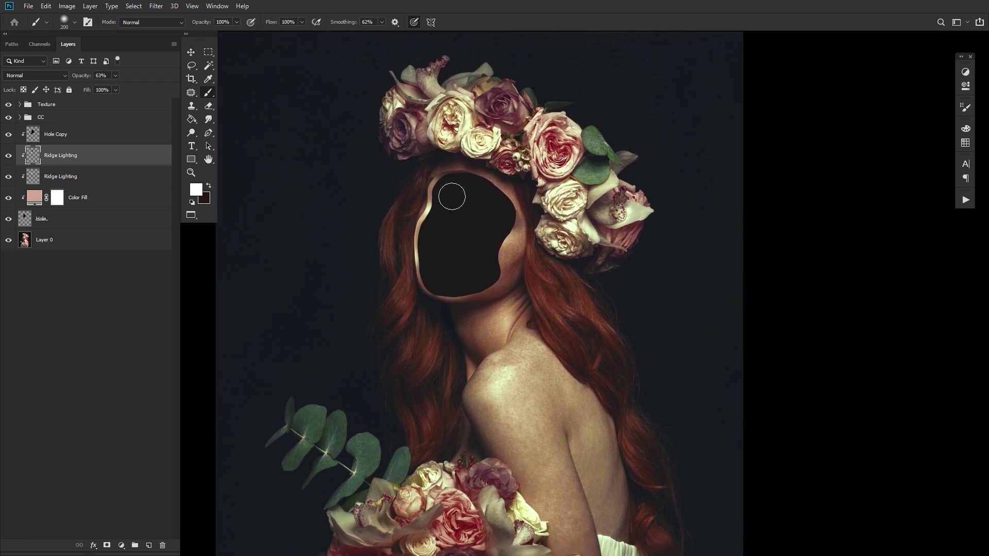
Add a new layer clipped above Hole Copy and set its blend mode to Normal
{"action": "key", "text": "alt+bracketright"}
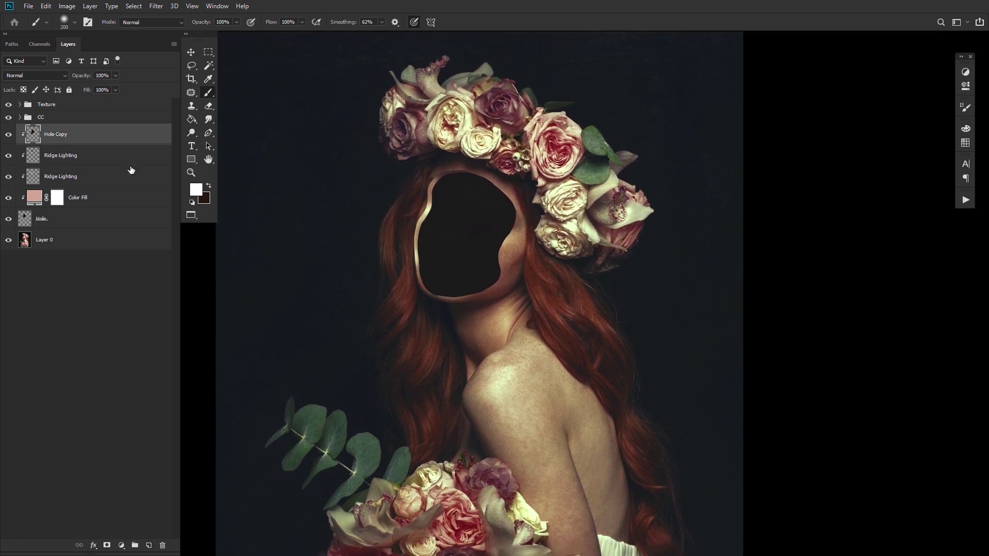
{"action": "left_click", "coordinate": [154, 545]}
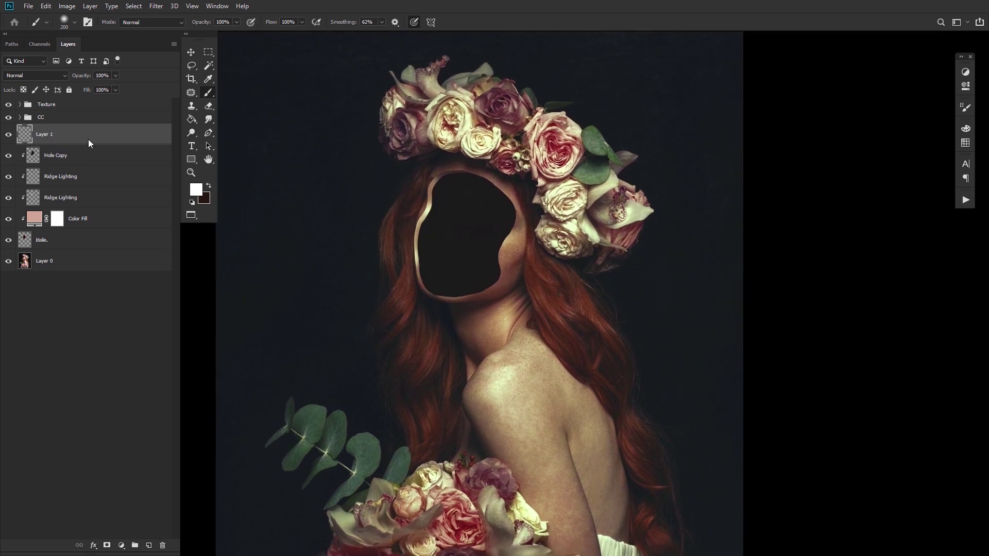
{"action": "left_click", "coordinate": [116, 141], "text": "alt"}
{"action": "left_click", "coordinate": [36, 75]}
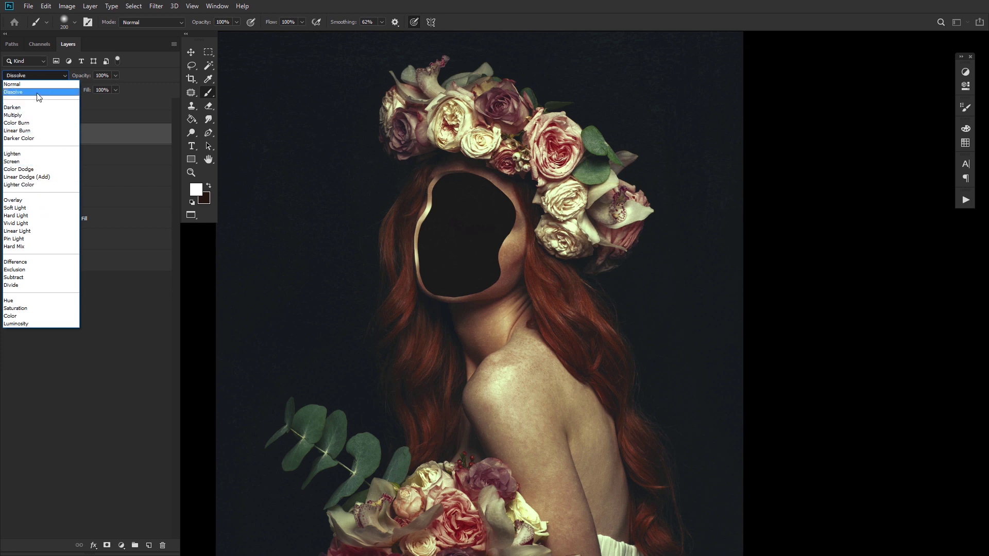
{"action": "left_click", "coordinate": [36, 83]}
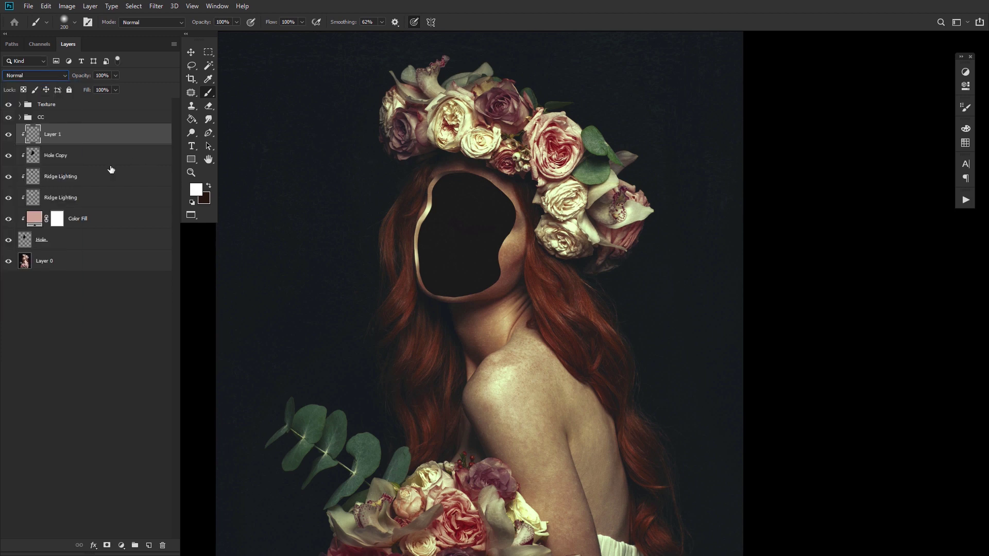
Load the Hole Copy shape as a selection and paint soft white light inside the hole on Layer 1 with a 600 px brush at 10% flow
{"action": "left_click", "coordinate": [36, 159], "text": "ctrl"}
{"action": "key", "text": "shift+1"}
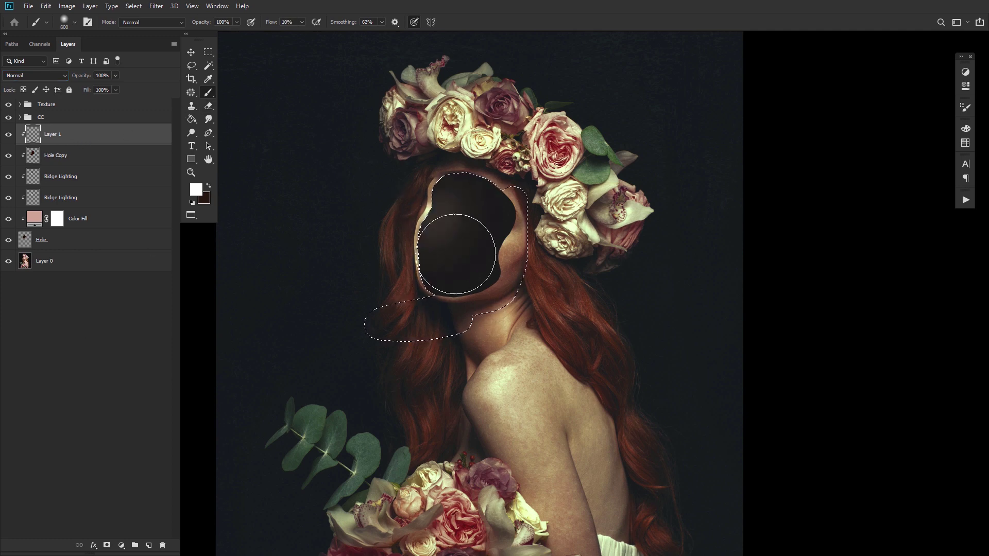
Add a clipped Soft Light layer above Layer 1, paint white light inside the hole's left side, and reset the colours with black in front
{"action": "left_click", "coordinate": [149, 546]}
{"action": "left_click", "coordinate": [139, 144], "text": "alt"}
{"action": "left_click", "coordinate": [36, 76]}
{"action": "left_click", "coordinate": [36, 205]}
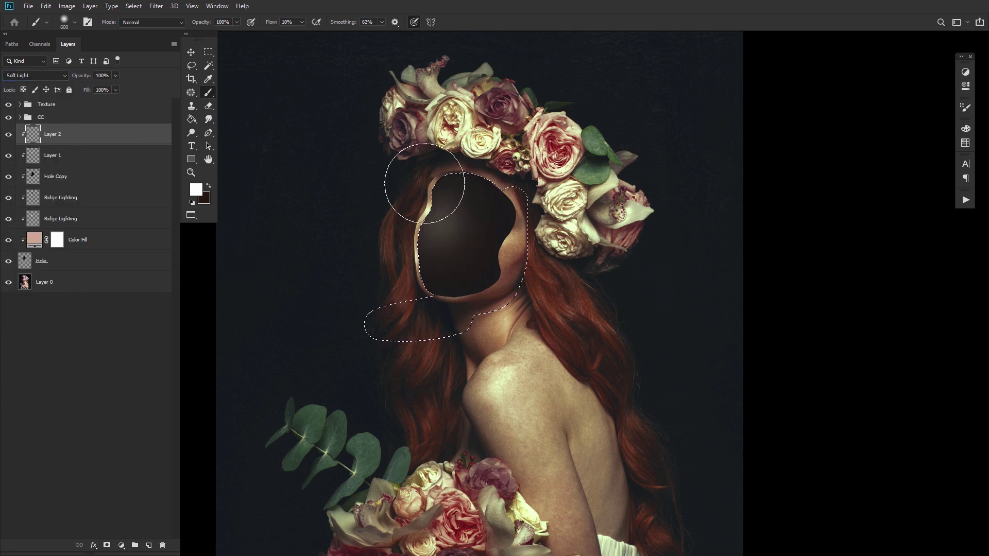
{"action": "left_click_drag", "start_coordinate": [456, 205], "coordinate": [425, 219]}
{"action": "key", "text": "x"}
{"action": "key", "text": "d"}
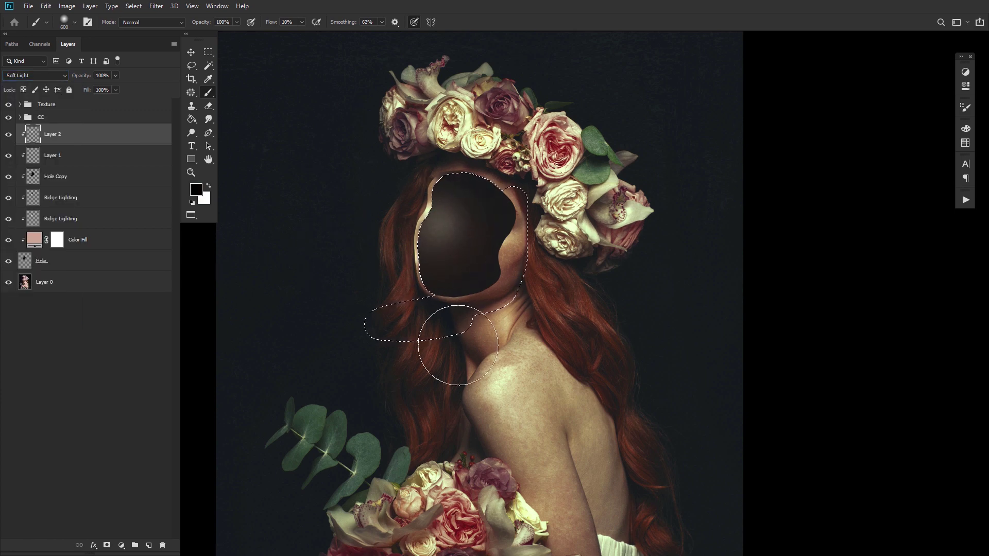
Add a clipped Overlay layer above Layer 2 and paint white highlights and black shading inside the hole
{"action": "key", "text": "ctrl+shift+alt+n"}
{"action": "left_click", "coordinate": [37, 76]}
{"action": "left_click", "coordinate": [36, 197]}
{"action": "key", "text": "x"}
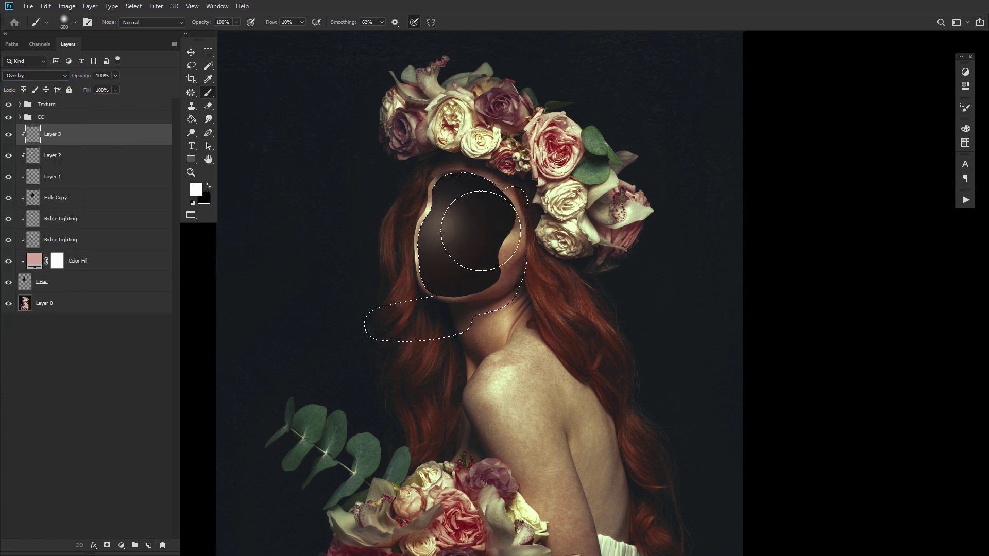
{"action": "key", "text": "x"}
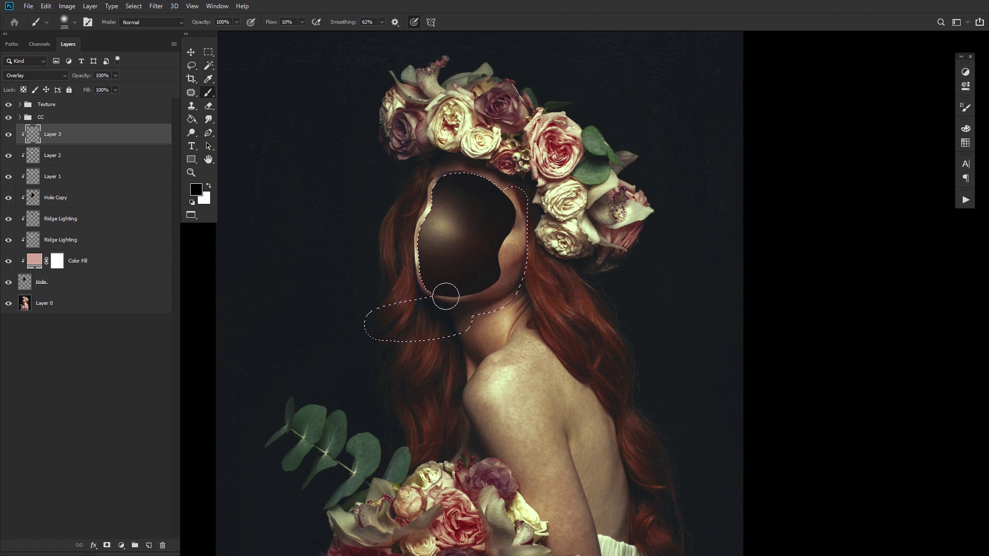
{"action": "key", "text": "x"}
Refine the light inside the hole on Layer 2 with a 500 px white brush and on Layer 1 with a 300 px brush
{"action": "key", "text": "alt+bracketleft"}
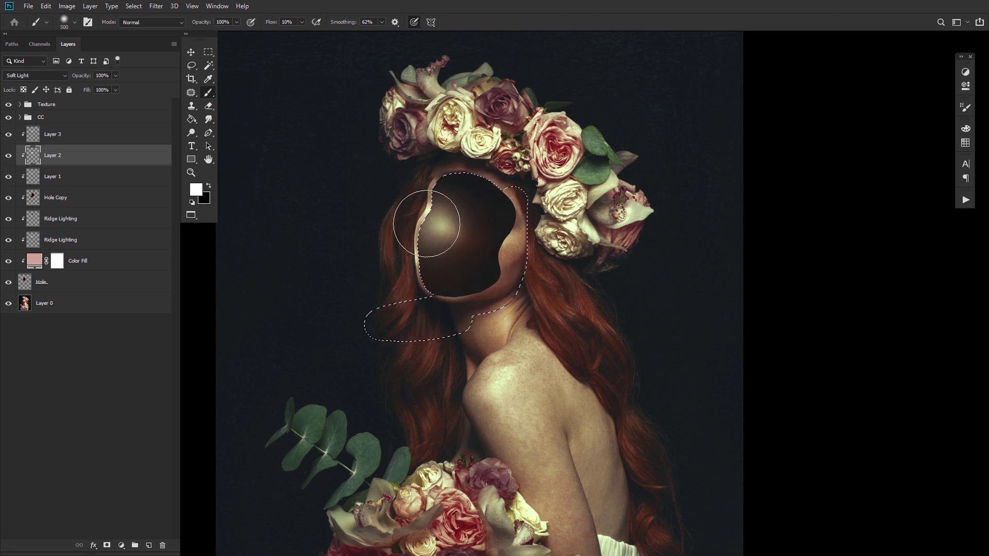
{"action": "key", "text": "alt+bracketleft"}
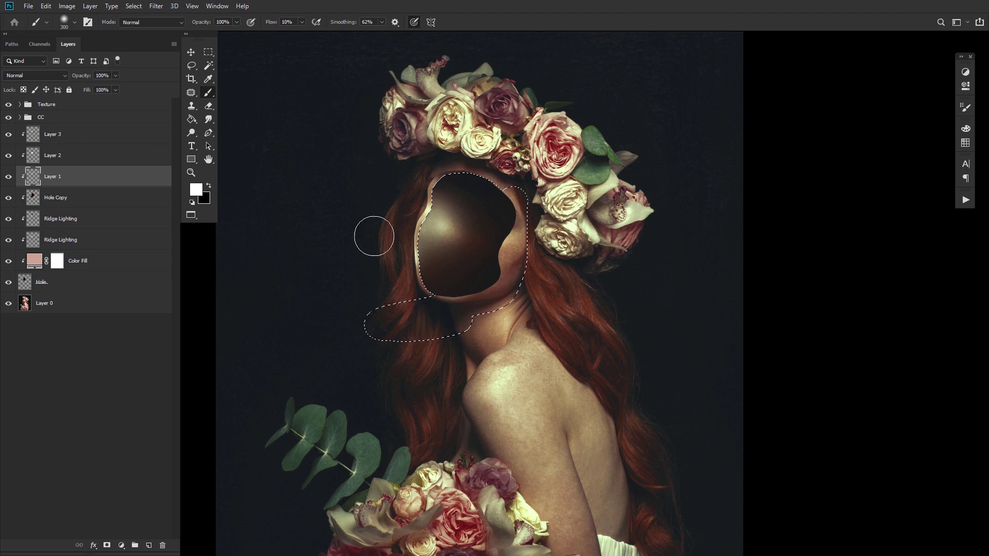
{"action": "key", "text": "x"}
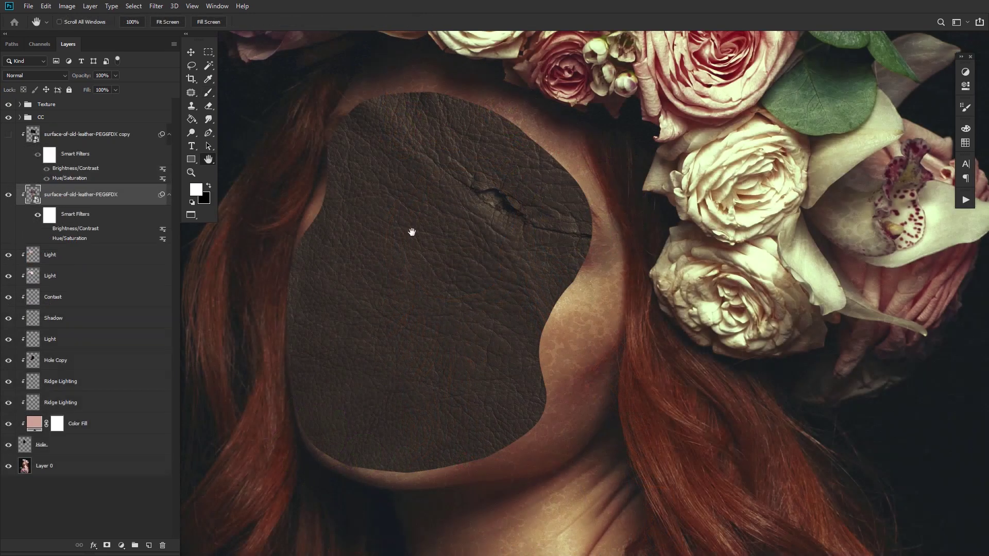
Turn on the leather texture's Hue/Saturation and Brightness/Contrast smart filters, accepting brightness -38 and contrast 100
{"action": "left_click_drag", "start_coordinate": [414, 227], "coordinate": [407, 239]}
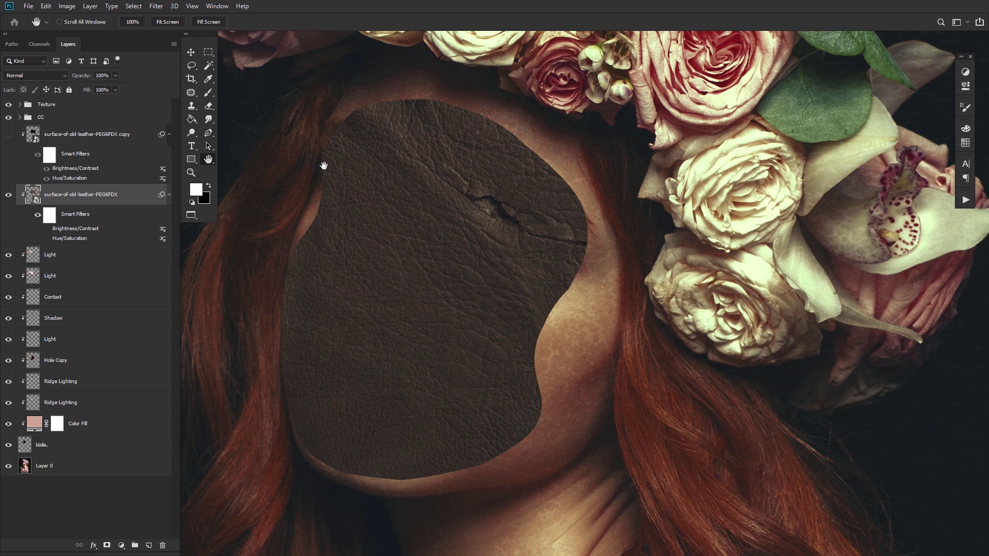
{"action": "left_click_drag", "start_coordinate": [402, 378], "coordinate": [399, 360]}
{"action": "left_click_drag", "start_coordinate": [421, 405], "coordinate": [420, 412]}
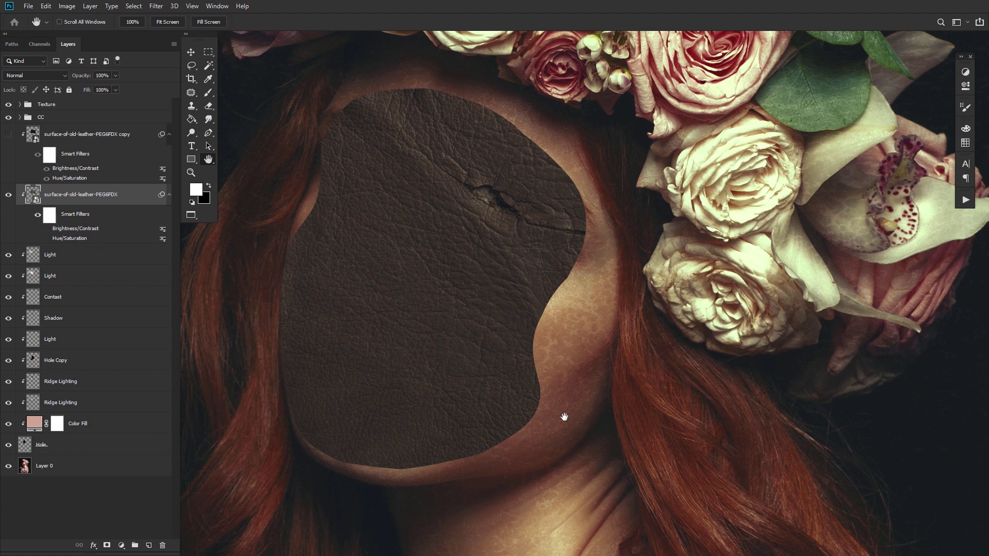
{"action": "left_click", "coordinate": [47, 239]}
{"action": "double_click", "coordinate": [65, 229]}
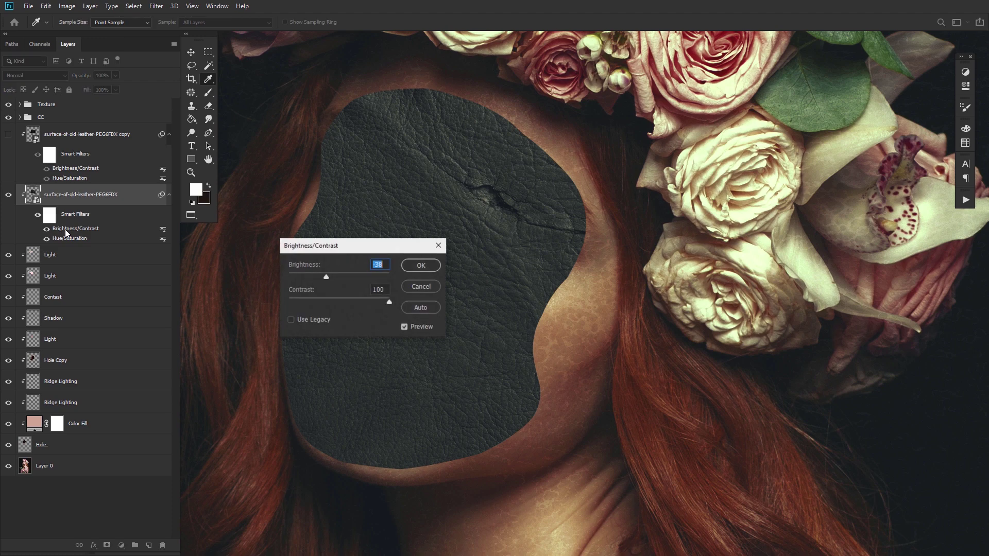
{"action": "left_click", "coordinate": [422, 264]}
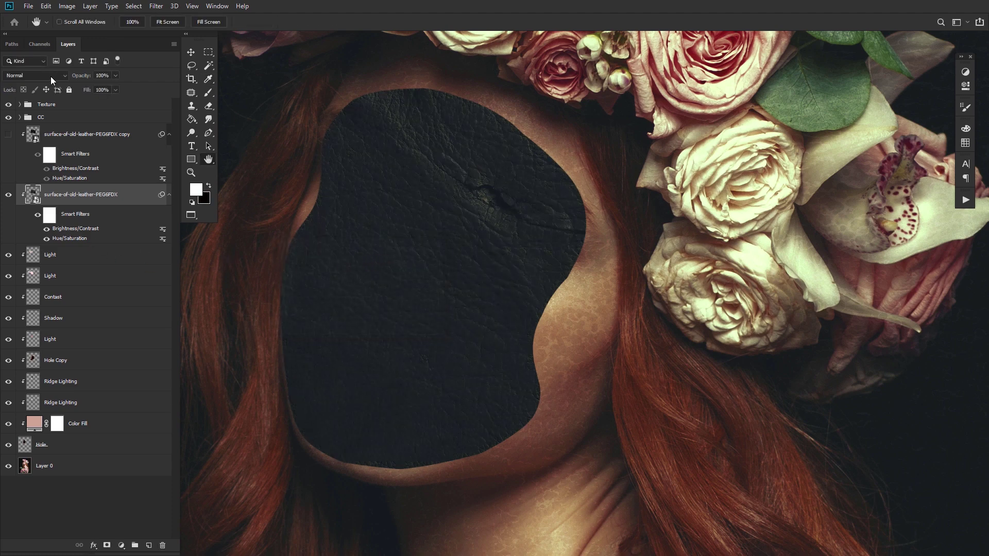
Set the leather texture layer's blend mode to Soft Light and its opacity to 57%
{"action": "left_click", "coordinate": [51, 75]}
{"action": "left_click", "coordinate": [24, 207]}
{"action": "left_click_drag", "start_coordinate": [82, 77], "coordinate": [61, 79]}
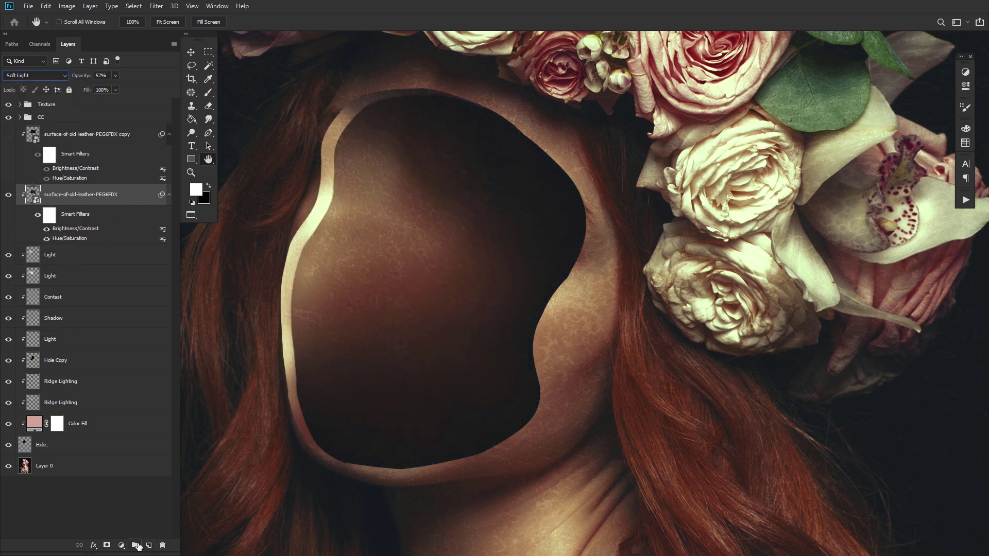
Add a mask to the leather texture layer, load the Hole Copy shape as a selection, and invert it
{"action": "left_click", "coordinate": [107, 545]}
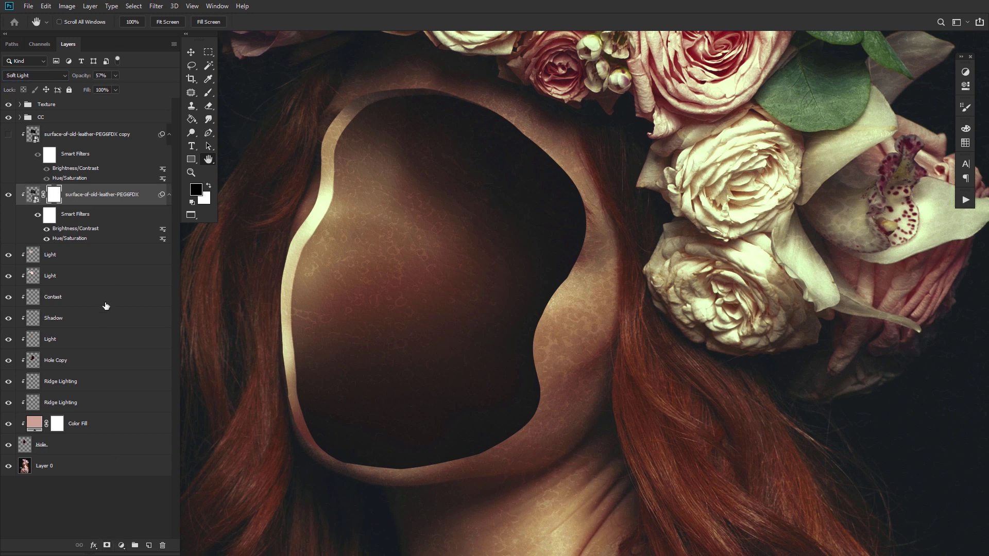
{"action": "left_click", "coordinate": [33, 361], "text": "ctrl"}
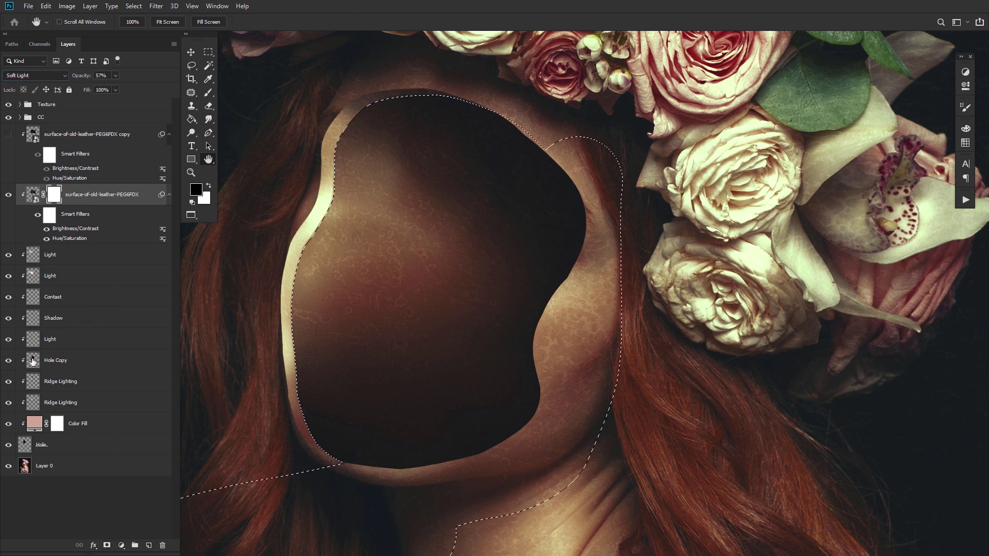
{"action": "left_click", "coordinate": [133, 6]}
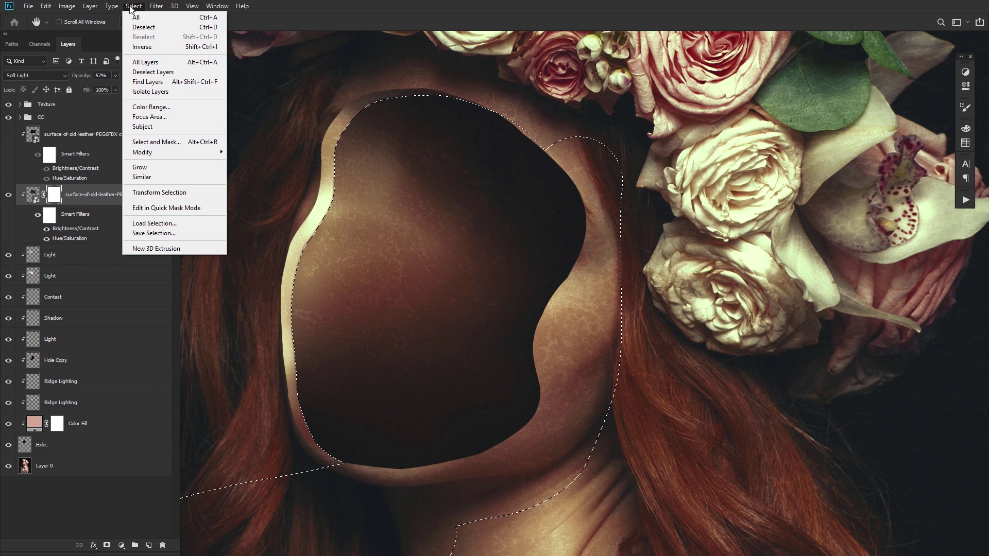
{"action": "left_click", "coordinate": [147, 44]}
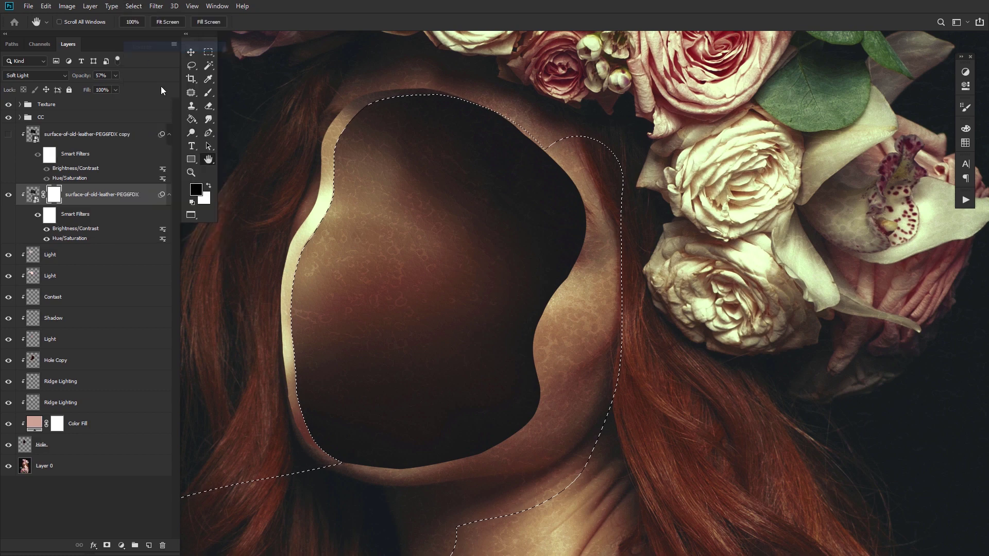
Paint black on the leather layer's mask along the hole's bright left rim with a 300 px brush at 100% flow, and deselect
{"action": "left_click", "coordinate": [209, 93]}
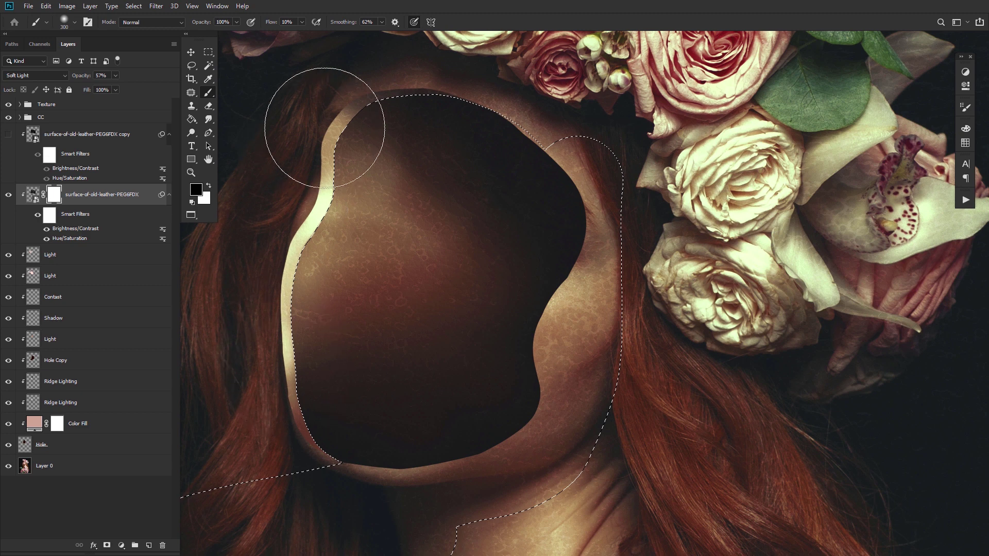
{"action": "left_click_drag", "start_coordinate": [270, 22], "coordinate": [374, 39]}
{"action": "mouse_move", "coordinate": [357, 123]}
{"action": "left_mouse_down"}
{"action": "mouse_move", "coordinate": [318, 183]}
{"action": "mouse_move", "coordinate": [293, 389]}
{"action": "mouse_move", "coordinate": [266, 274]}
{"action": "left_mouse_up"}
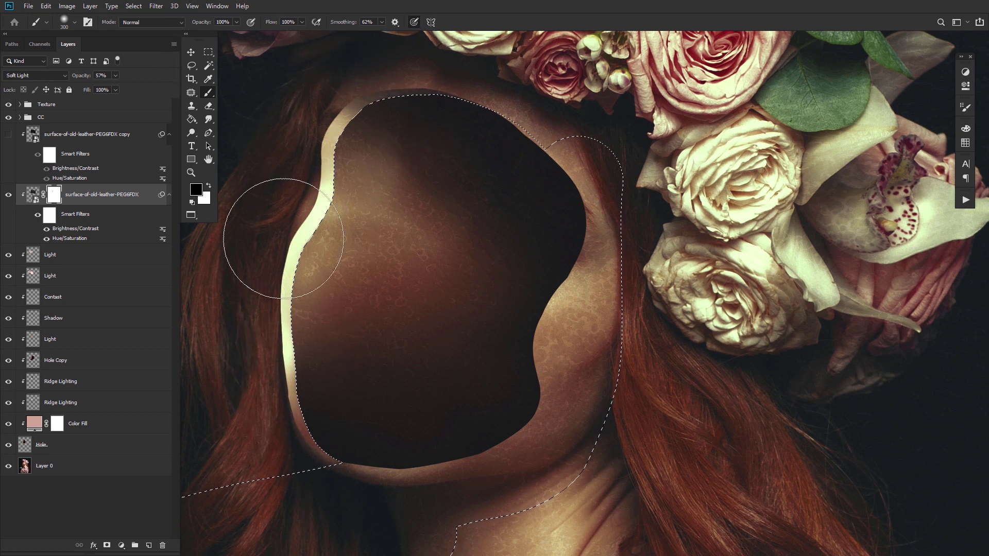
{"action": "left_click", "coordinate": [192, 65]}
{"action": "key", "text": "ctrl+d"}
Show the Color Dodge leather copy layer, add a mask, and paint black over the hole's dark areas and rim with a 300 px brush
{"action": "left_click", "coordinate": [8, 133]}
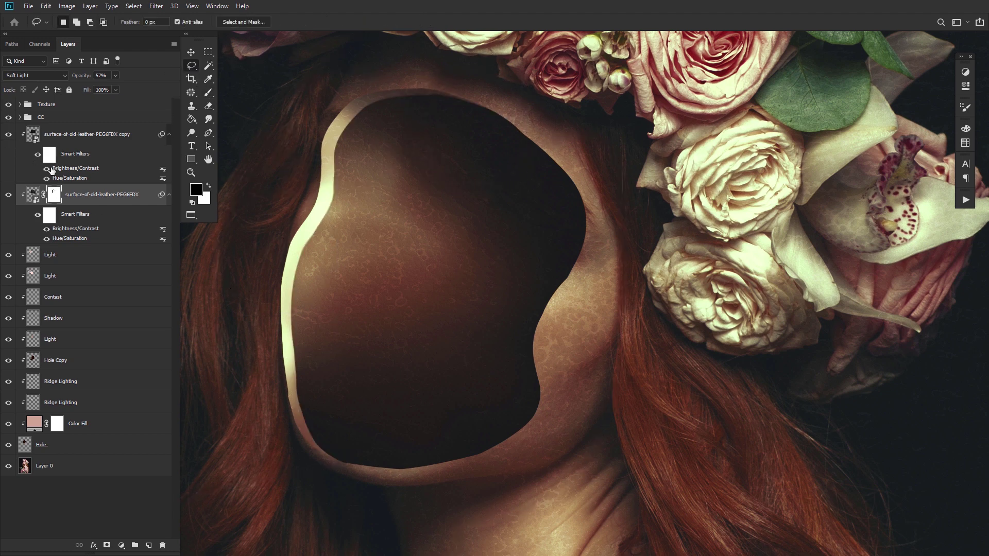
{"action": "left_click", "coordinate": [76, 134]}
{"action": "key", "text": "x"}
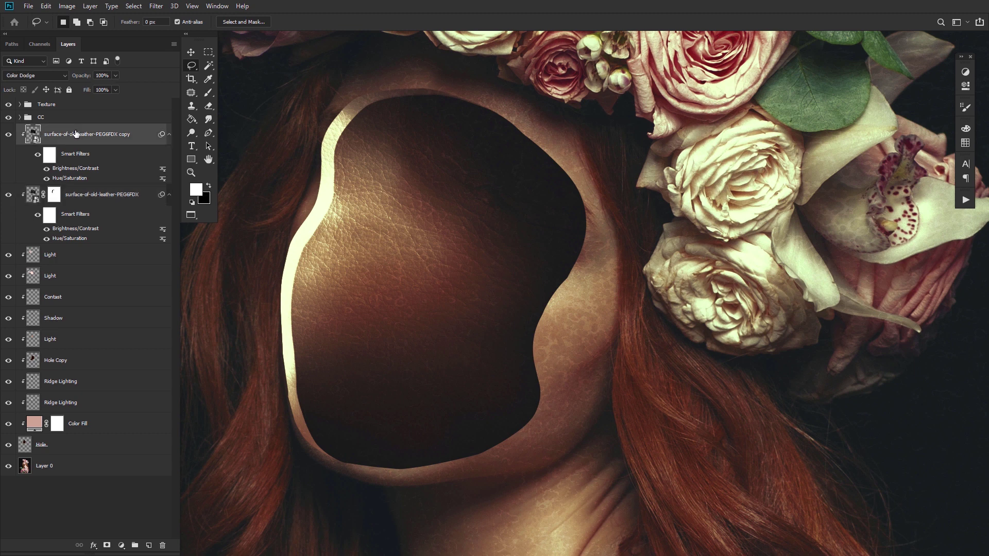
{"action": "left_click", "coordinate": [108, 545]}
{"action": "left_click", "coordinate": [208, 92]}
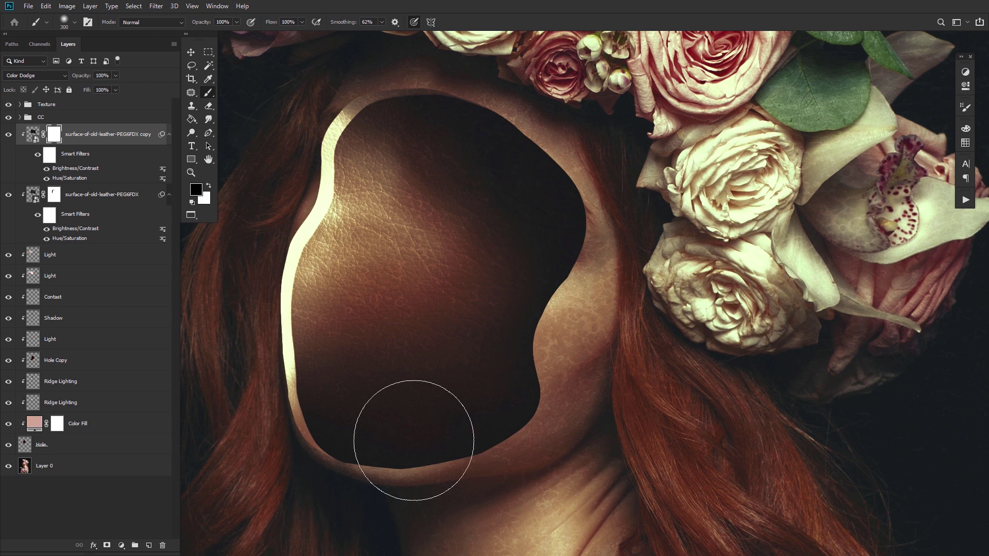
{"action": "mouse_move", "coordinate": [407, 457]}
{"action": "left_mouse_down"}
{"action": "mouse_move", "coordinate": [589, 433]}
{"action": "mouse_move", "coordinate": [341, 344]}
{"action": "left_mouse_up"}
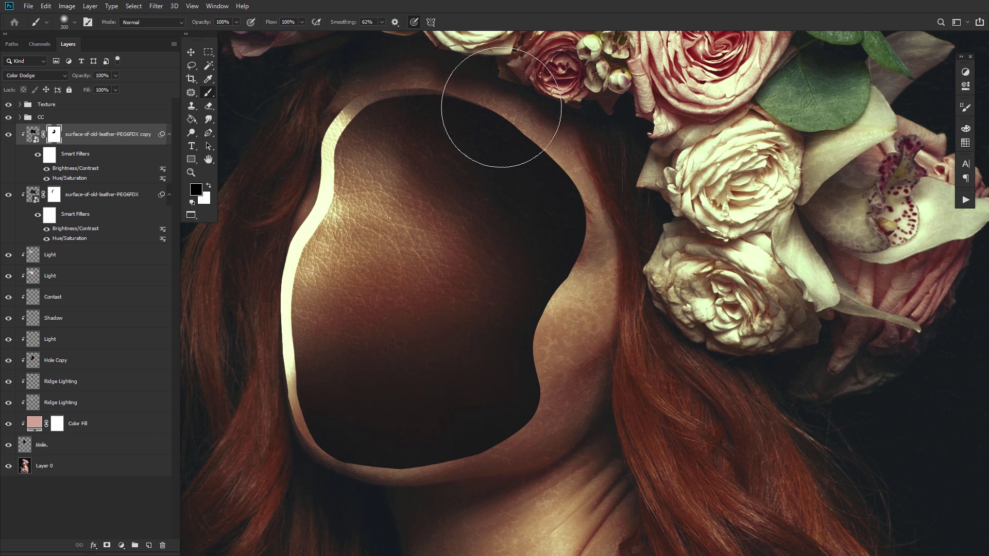
{"action": "mouse_move", "coordinate": [291, 88]}
{"action": "left_mouse_down"}
{"action": "mouse_move", "coordinate": [208, 254]}
{"action": "mouse_move", "coordinate": [188, 371]}
{"action": "left_mouse_up"}
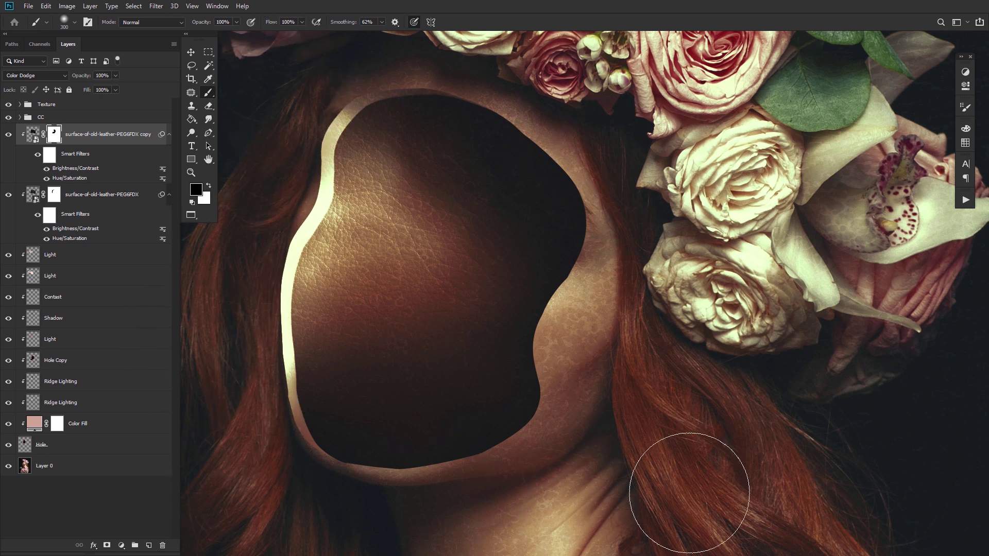
{"action": "left_click", "coordinate": [192, 173]}
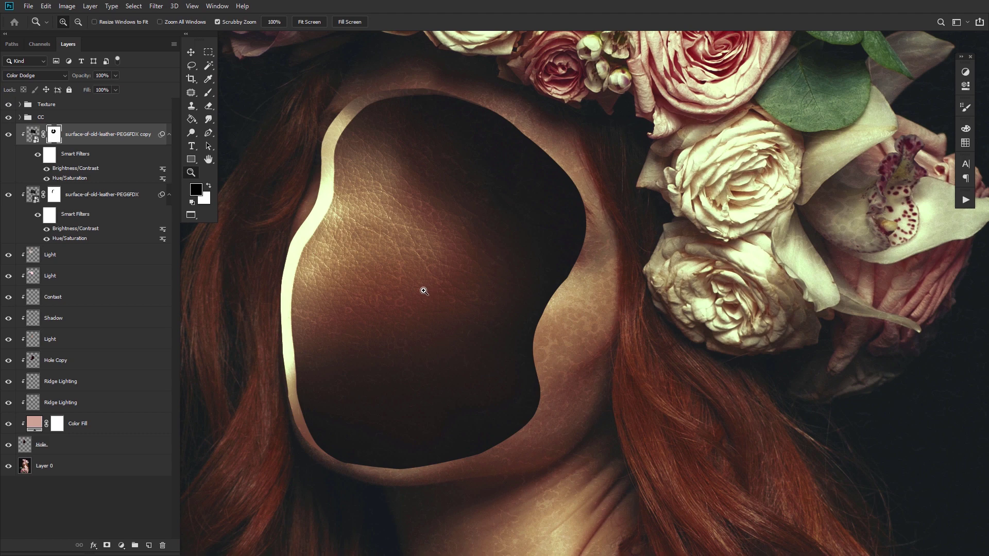
{"action": "left_click_drag", "start_coordinate": [424, 291], "coordinate": [369, 317]}
{"action": "left_click", "coordinate": [435, 371]}
{"action": "left_click_drag", "start_coordinate": [437, 374], "coordinate": [431, 300]}
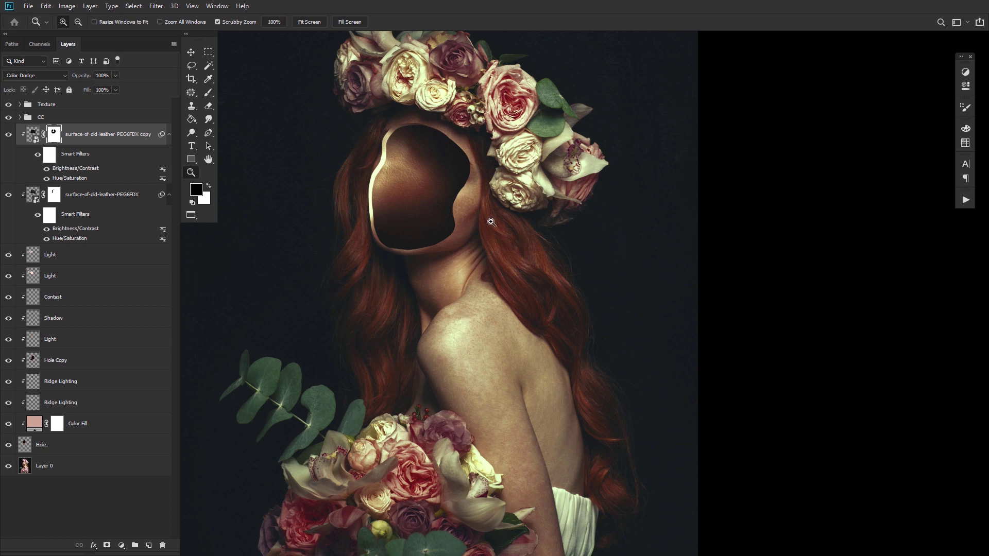
{"action": "left_click_drag", "start_coordinate": [423, 229], "coordinate": [410, 241]}
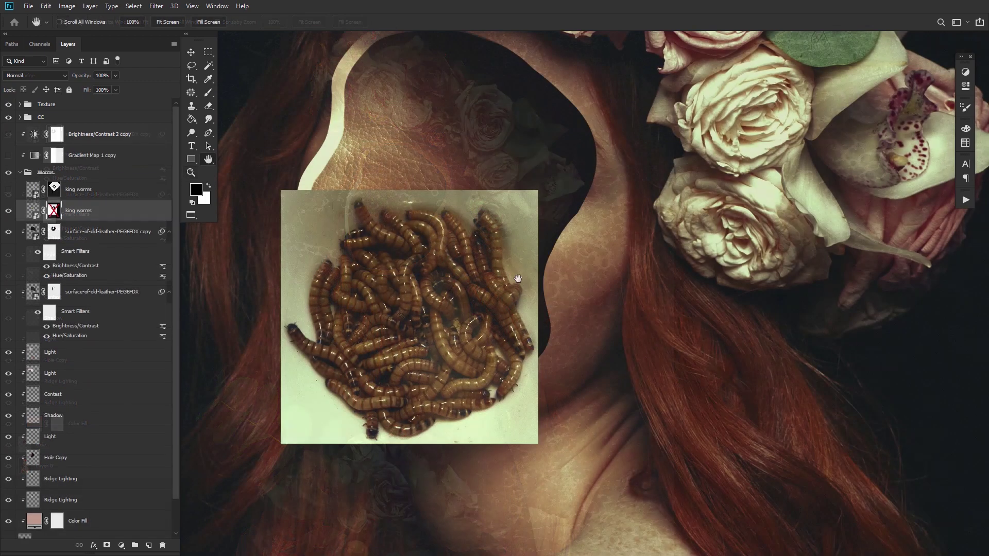
Enable the layer mask on the lower king worms layer to hide the worm photo's background
{"action": "left_click_drag", "start_coordinate": [383, 284], "coordinate": [379, 264]}
{"action": "left_click_drag", "start_coordinate": [373, 264], "coordinate": [379, 262]}
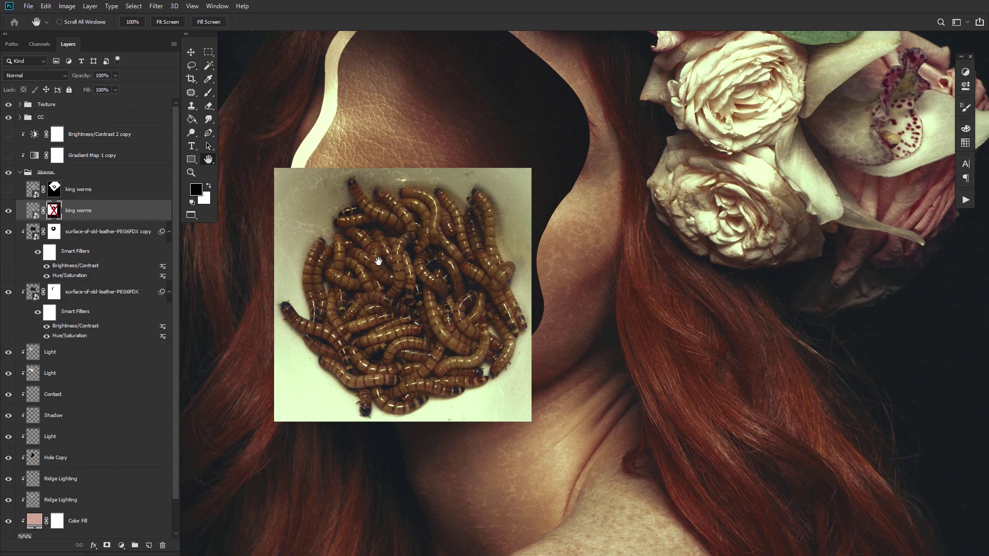
{"action": "key", "text": "x"}
{"action": "right_click", "coordinate": [51, 217]}
{"action": "left_click", "coordinate": [59, 218]}
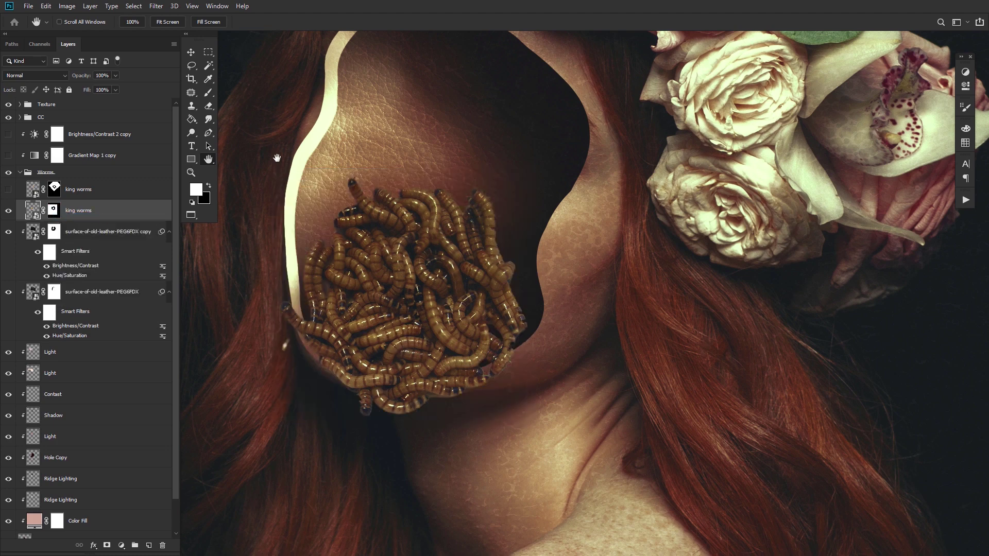
{"action": "left_click", "coordinate": [209, 65]}
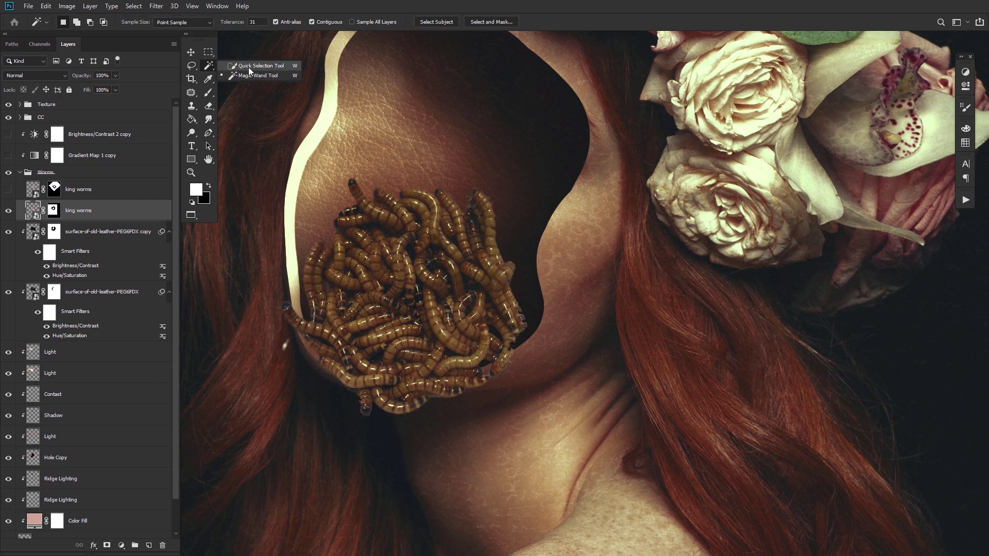
{"action": "left_click", "coordinate": [209, 92]}
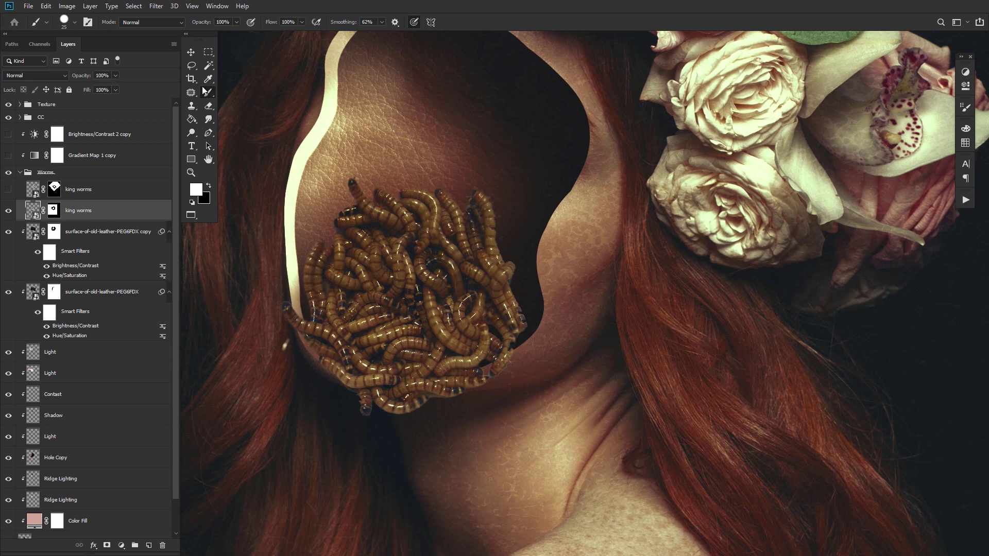
{"action": "left_click", "coordinate": [209, 159]}
{"action": "left_click_drag", "start_coordinate": [283, 343], "coordinate": [346, 212]}
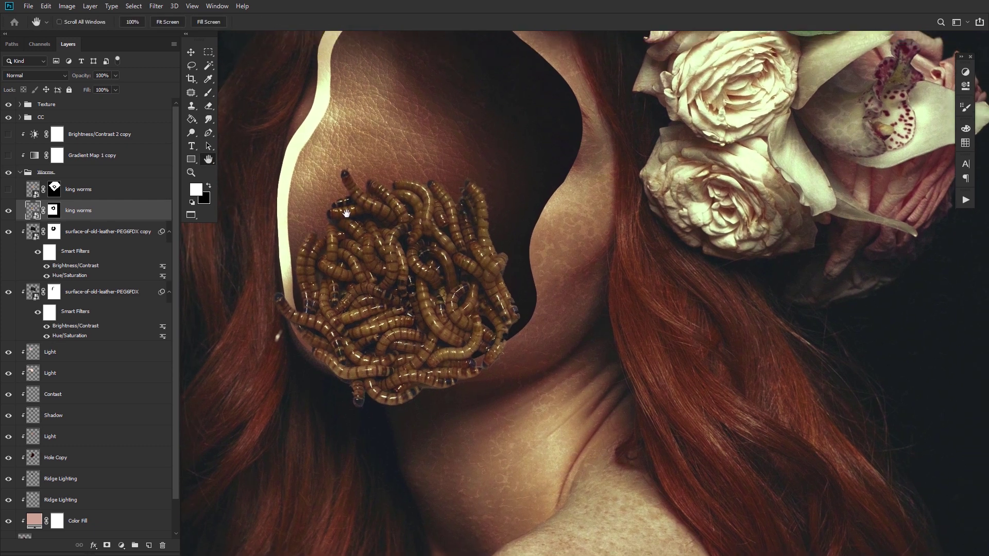
Show and select the upper king worms layer to add the second pile of worms
{"action": "left_click", "coordinate": [9, 190]}
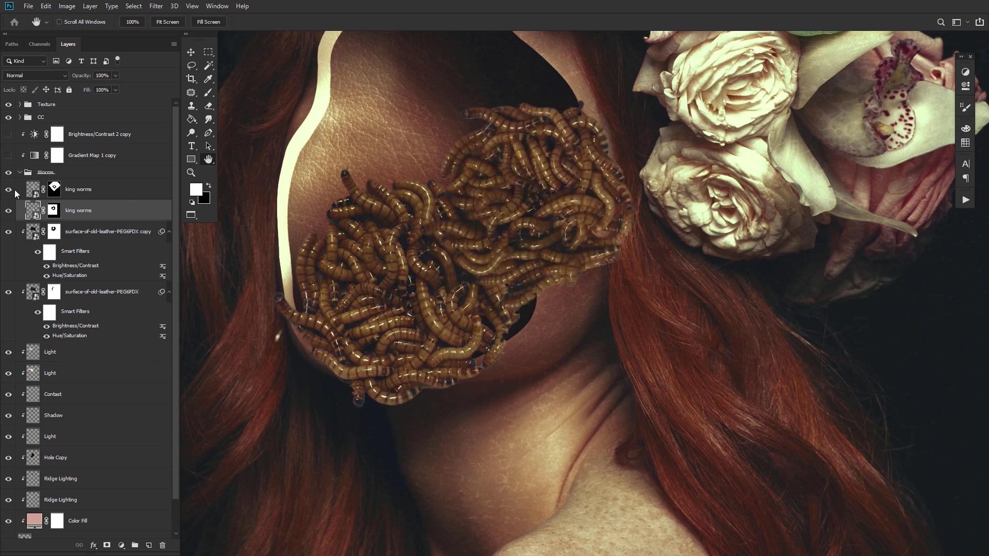
{"action": "left_click", "coordinate": [94, 196]}
{"action": "mouse_move", "coordinate": [450, 236]}
{"action": "left_mouse_down"}
{"action": "mouse_move", "coordinate": [431, 255]}
{"action": "mouse_move", "coordinate": [448, 251]}
{"action": "left_mouse_up"}
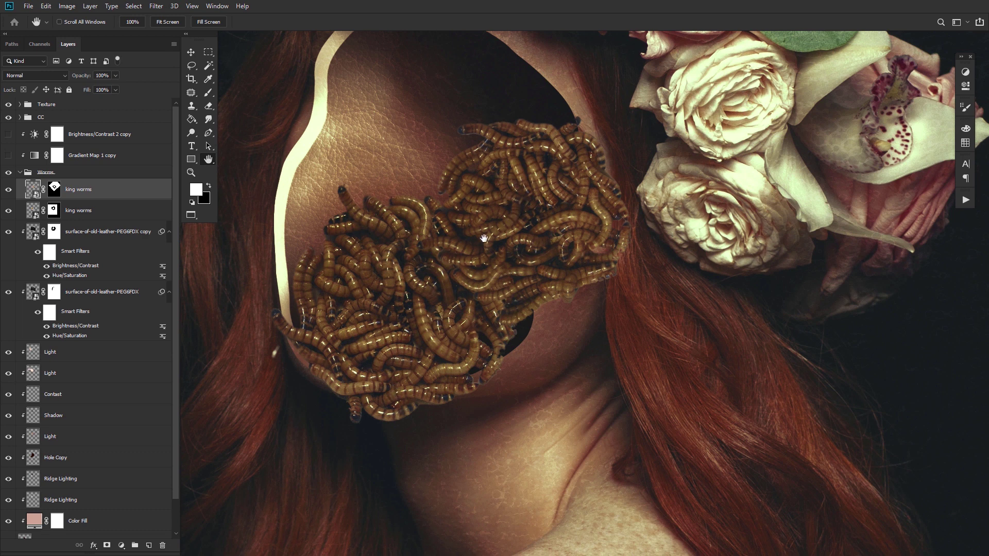
{"action": "mouse_move", "coordinate": [456, 243]}
{"action": "left_mouse_down"}
{"action": "mouse_move", "coordinate": [443, 241]}
{"action": "mouse_move", "coordinate": [464, 237]}
{"action": "left_mouse_up"}
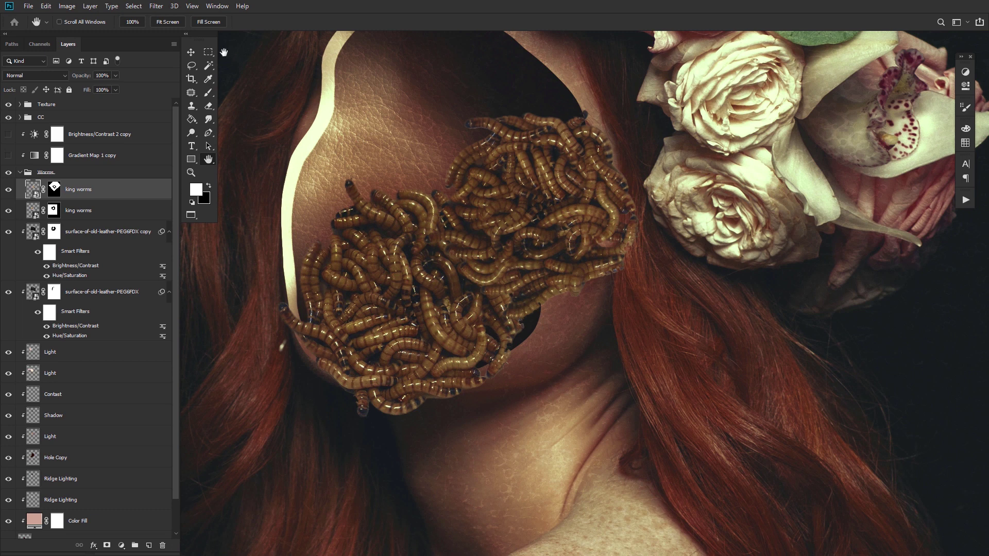
Add a layer mask to the Worms group from the Hole layer's outline, so the worms stay inside the hole
{"action": "left_click", "coordinate": [86, 175]}
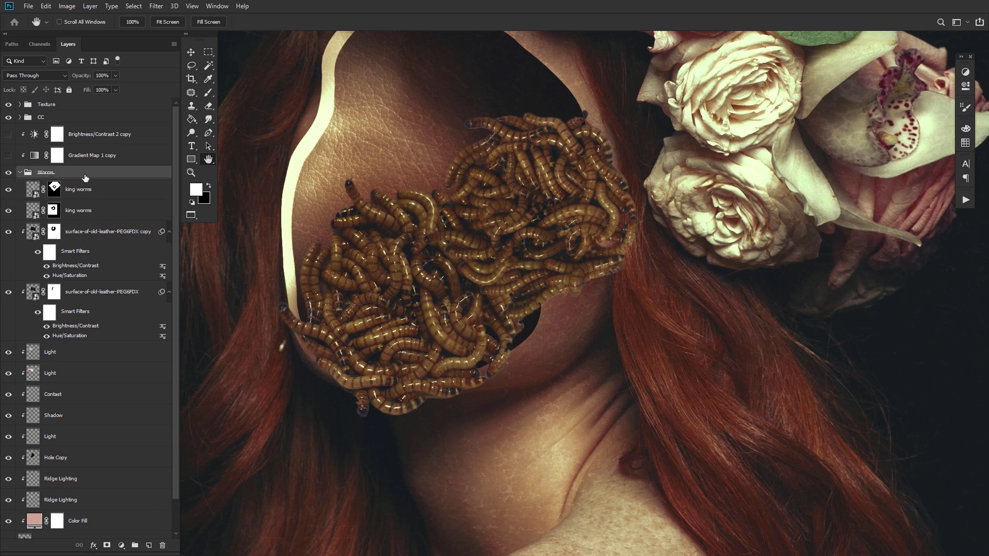
{"action": "left_click", "coordinate": [19, 174]}
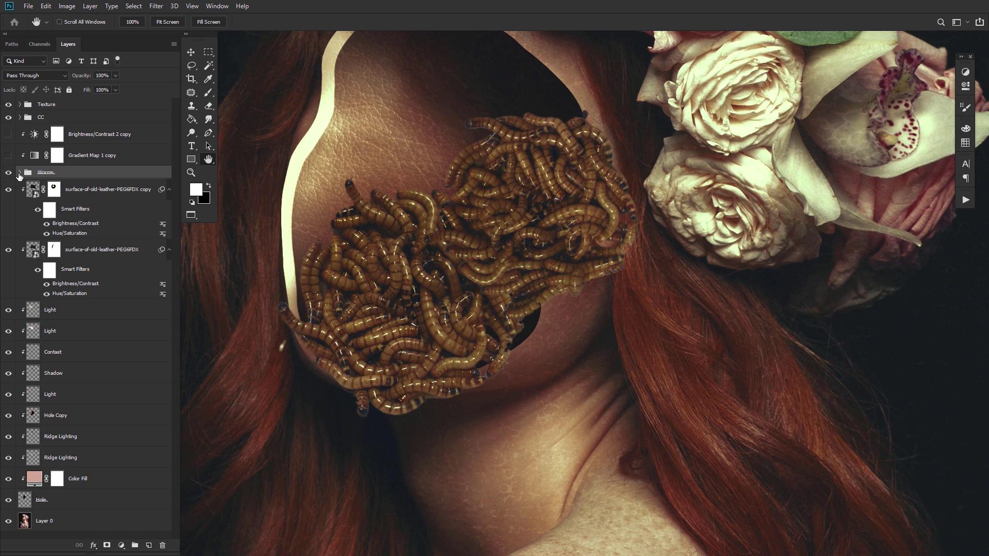
{"action": "left_click_drag", "start_coordinate": [532, 244], "coordinate": [534, 256]}
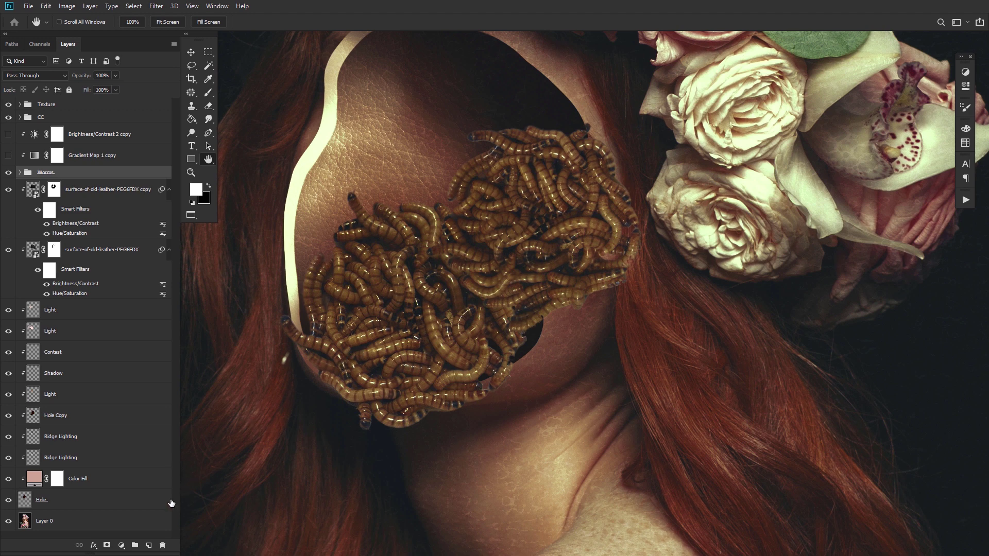
{"action": "left_click", "coordinate": [27, 503], "text": "ctrl"}
{"action": "left_click", "coordinate": [107, 545]}
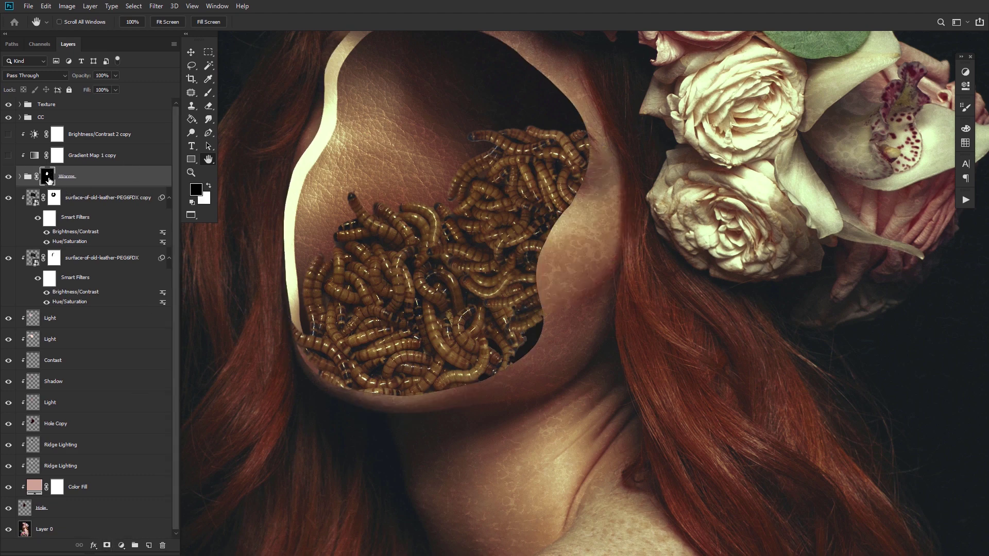
Paint white on the Worms group mask with a 25 px brush to reveal worms spilling over the hole's lower-left rim
{"action": "left_click", "coordinate": [210, 93]}
{"action": "left_click", "coordinate": [209, 187]}
{"action": "mouse_move", "coordinate": [273, 322]}
{"action": "left_mouse_down"}
{"action": "mouse_move", "coordinate": [299, 346]}
{"action": "mouse_move", "coordinate": [266, 294]}
{"action": "mouse_move", "coordinate": [339, 391]}
{"action": "mouse_move", "coordinate": [329, 373]}
{"action": "mouse_move", "coordinate": [362, 397]}
{"action": "mouse_move", "coordinate": [390, 391]}
{"action": "mouse_move", "coordinate": [343, 399]}
{"action": "mouse_move", "coordinate": [296, 382]}
{"action": "mouse_move", "coordinate": [353, 393]}
{"action": "left_mouse_up"}
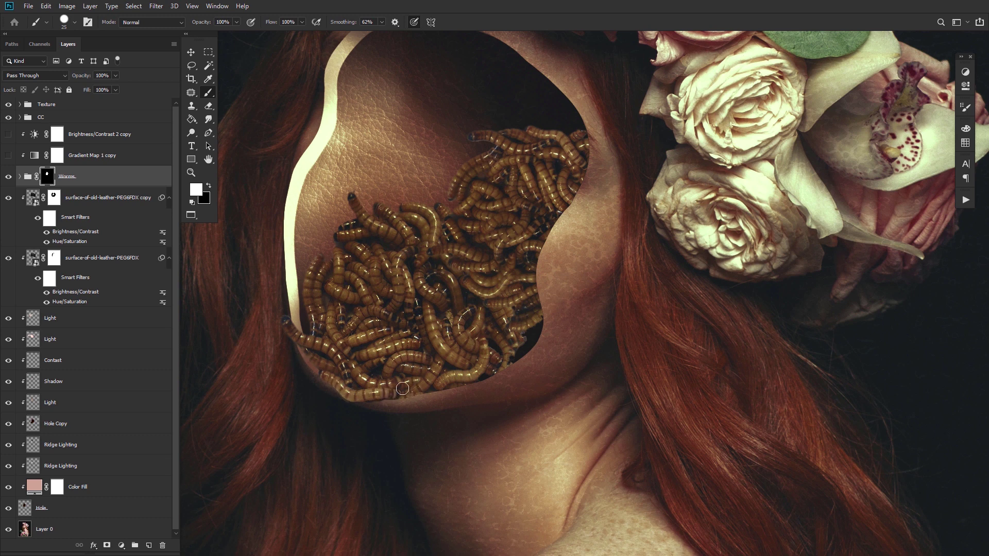
{"action": "key", "text": "z"}
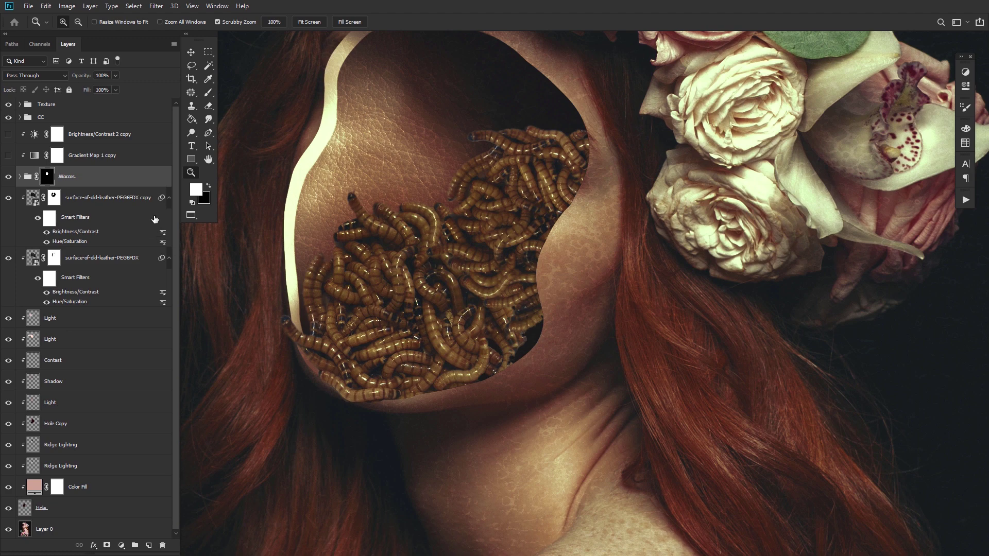
Show the clipped Brightness/Contrast 2 copy and Gradient Map 1 copy adjustments above the Worms group and inspect their properties
{"action": "double_click", "coordinate": [35, 135]}
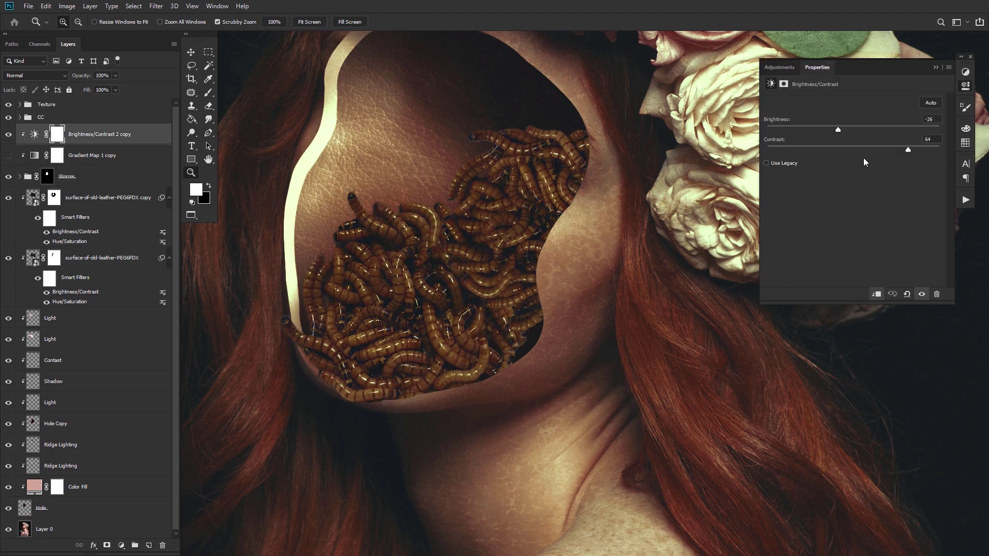
{"action": "left_click", "coordinate": [8, 156]}
{"action": "left_click", "coordinate": [37, 157]}
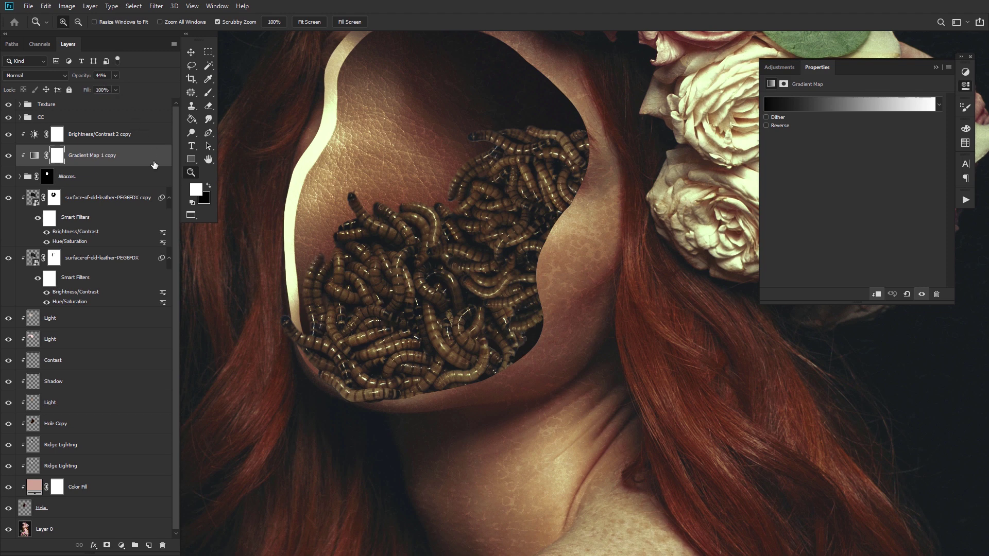
{"action": "left_click", "coordinate": [960, 85]}
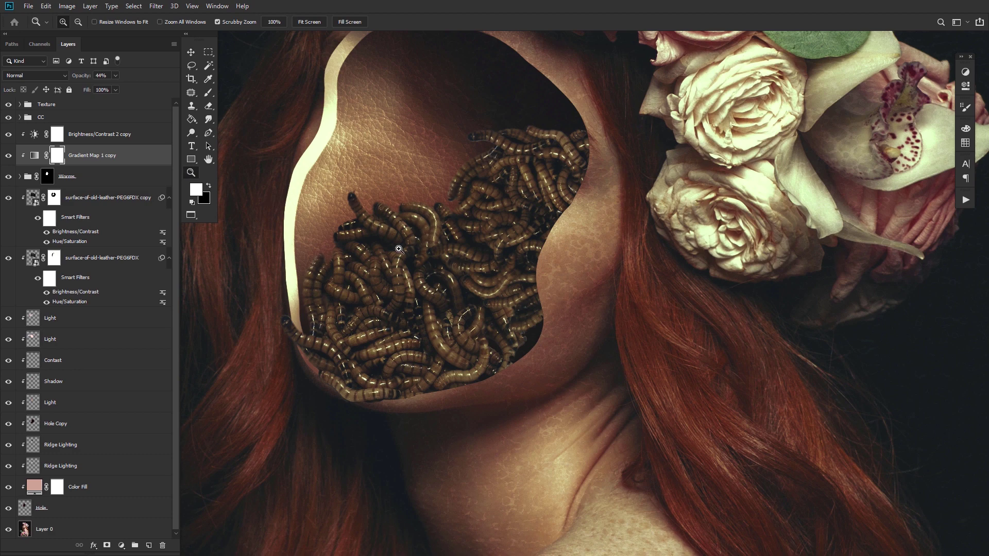
Duplicate the Worms group with its two clipped adjustments and merge the duplicates into a single layer
{"action": "left_click_drag", "start_coordinate": [417, 248], "coordinate": [348, 266]}
{"action": "left_click", "coordinate": [429, 271]}
{"action": "left_click", "coordinate": [430, 271]}
{"action": "key", "text": "space"}
{"action": "left_click_drag", "start_coordinate": [401, 215], "coordinate": [433, 219]}
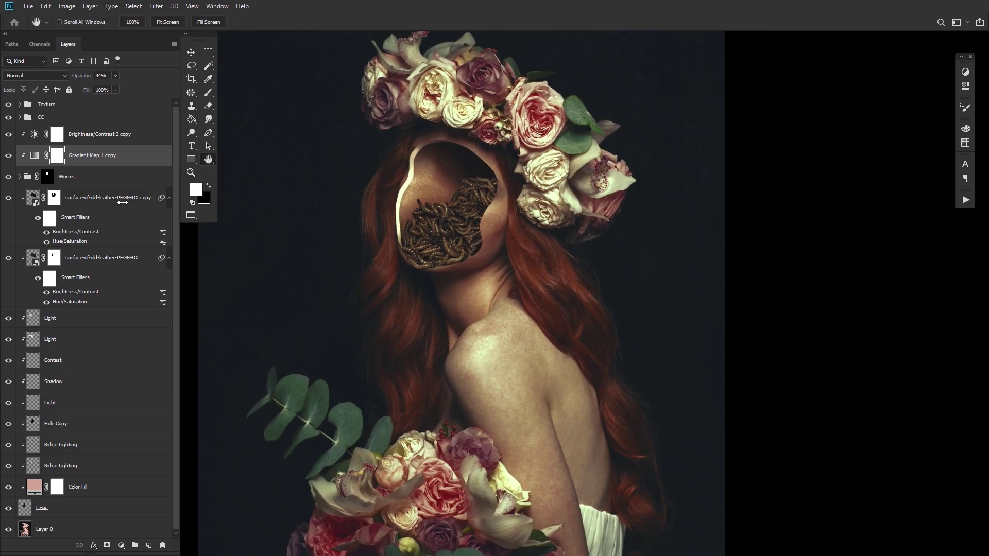
{"action": "left_click_drag", "start_coordinate": [342, 205], "coordinate": [338, 209]}
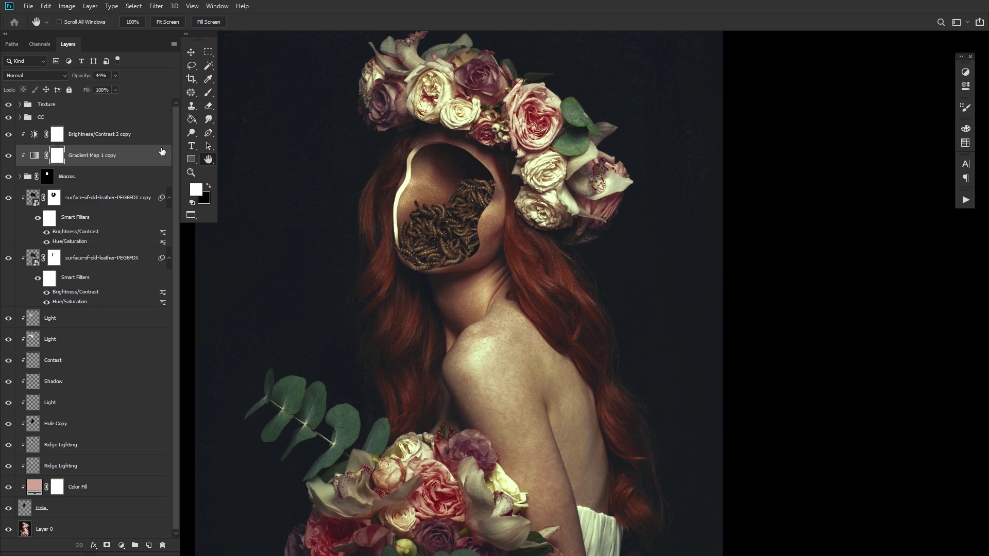
{"action": "left_click", "coordinate": [116, 181]}
{"action": "left_click", "coordinate": [121, 142], "text": "shift"}
{"action": "mouse_move", "coordinate": [150, 139]}
{"action": "left_mouse_down"}
{"action": "mouse_move", "coordinate": [152, 130]}
{"action": "mouse_move", "coordinate": [149, 137]}
{"action": "left_mouse_up"}
{"action": "right_click", "coordinate": [149, 137]}
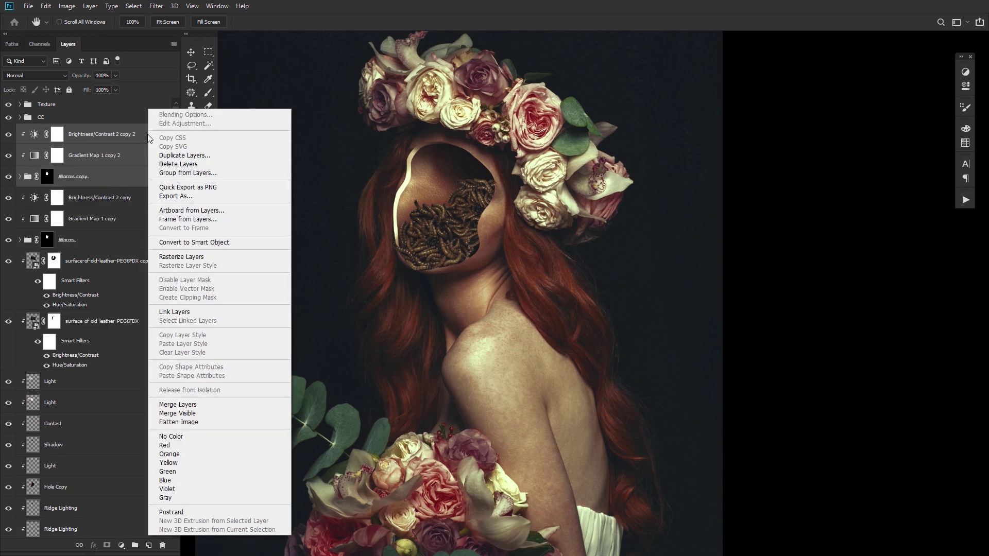
{"action": "left_click", "coordinate": [169, 405]}
Move and transform the merged worms layer so it spills over the lower-left rim of the hole
{"action": "left_click", "coordinate": [191, 53]}
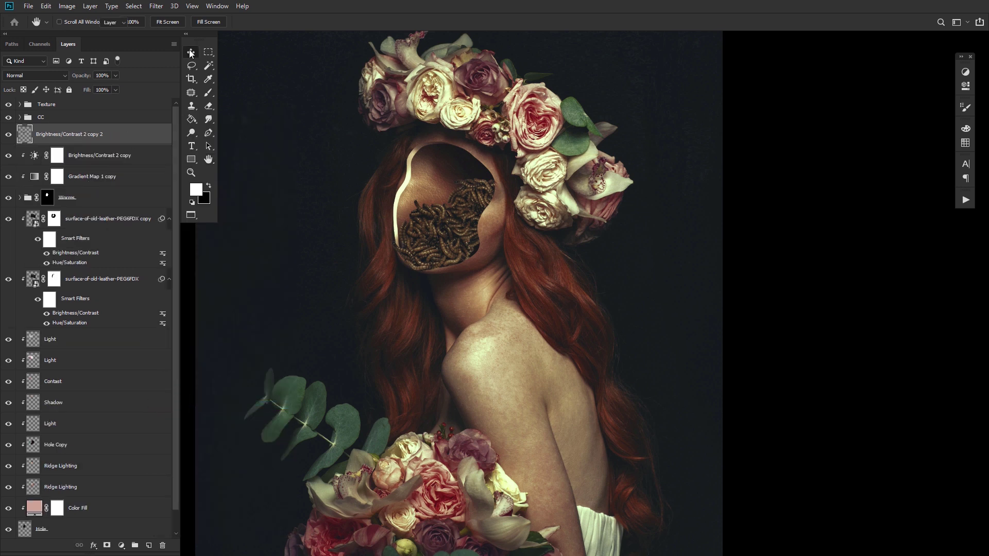
{"action": "left_click", "coordinate": [198, 24]}
{"action": "left_click_drag", "start_coordinate": [425, 241], "coordinate": [405, 265]}
{"action": "mouse_move", "coordinate": [482, 251]}
{"action": "left_mouse_down"}
{"action": "mouse_move", "coordinate": [334, 373]}
{"action": "mouse_move", "coordinate": [508, 131]}
{"action": "left_mouse_up"}
{"action": "key", "text": "Return"}
{"action": "left_click", "coordinate": [443, 239]}
Add a mask to the merged worms layer and paint black with varying brush sizes to hide the excess worms around the rim
{"action": "left_click", "coordinate": [107, 546]}
{"action": "left_click_drag", "start_coordinate": [348, 115], "coordinate": [359, 144]}
{"action": "key", "text": "b"}
{"action": "key", "text": "x"}
{"action": "mouse_move", "coordinate": [394, 94]}
{"action": "left_mouse_down"}
{"action": "mouse_move", "coordinate": [430, 176]}
{"action": "mouse_move", "coordinate": [404, 159]}
{"action": "mouse_move", "coordinate": [380, 204]}
{"action": "mouse_move", "coordinate": [355, 218]}
{"action": "left_mouse_up"}
{"action": "key", "text": "bracketleft"}
{"action": "key", "text": "bracketleft"}
{"action": "key", "text": "bracketleft"}
{"action": "key", "text": "bracketright"}
{"action": "key", "text": "bracketright"}
{"action": "key", "text": "bracketright"}
{"action": "left_click_drag", "start_coordinate": [432, 192], "coordinate": [440, 201]}
{"action": "key", "text": "bracketright"}
{"action": "key", "text": "bracketright"}
{"action": "left_click_drag", "start_coordinate": [385, 455], "coordinate": [445, 439]}
{"action": "key", "text": "bracketleft"}
{"action": "key", "text": "bracketleft"}
{"action": "key", "text": "bracketleft"}
{"action": "left_click_drag", "start_coordinate": [317, 383], "coordinate": [356, 416]}
{"action": "key", "text": "bracketright"}
{"action": "key", "text": "bracketright"}
{"action": "key", "text": "bracketright"}
{"action": "mouse_move", "coordinate": [470, 419]}
{"action": "left_mouse_down"}
{"action": "mouse_move", "coordinate": [406, 411]}
{"action": "mouse_move", "coordinate": [456, 365]}
{"action": "mouse_move", "coordinate": [516, 397]}
{"action": "left_mouse_up"}
{"action": "key", "text": "bracketleft"}
{"action": "key", "text": "bracketleft"}
{"action": "key", "text": "bracketleft"}
{"action": "key", "text": "bracketleft"}
{"action": "key", "text": "bracketleft"}
{"action": "key", "text": "bracketleft"}
{"action": "left_click_drag", "start_coordinate": [447, 456], "coordinate": [437, 435]}
{"action": "left_click_drag", "start_coordinate": [488, 395], "coordinate": [395, 353]}
{"action": "key", "text": "bracketleft"}
{"action": "key", "text": "bracketleft"}
{"action": "key", "text": "bracketleft"}
{"action": "key", "text": "bracketleft"}
{"action": "key", "text": "bracketleft"}
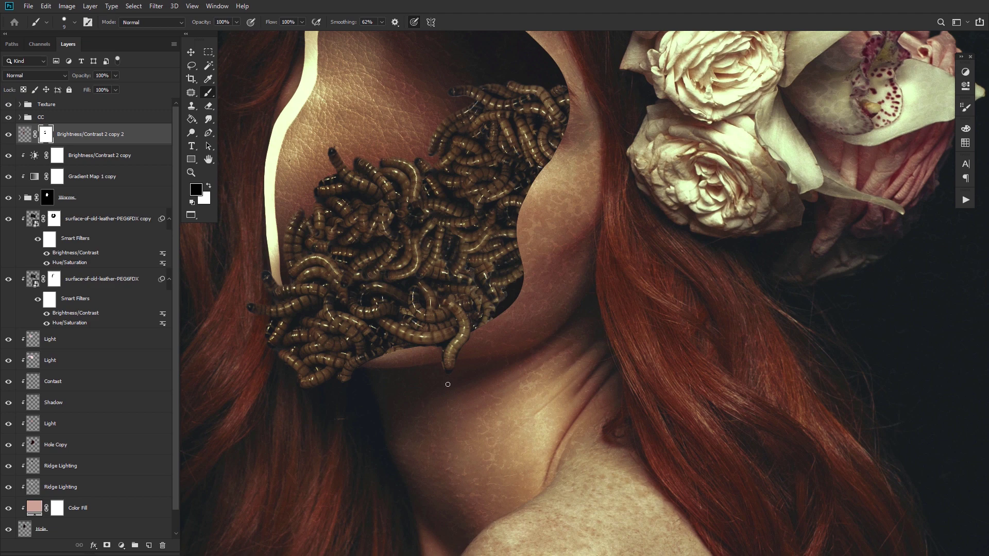
Refine the merged worms layer's mask with a 20 px brush, alternating white and black around the worm hanging over the lower rim
{"action": "key", "text": "bracketright"}
{"action": "key", "text": "bracketright"}
{"action": "key", "text": "bracketright"}
{"action": "key", "text": "x"}
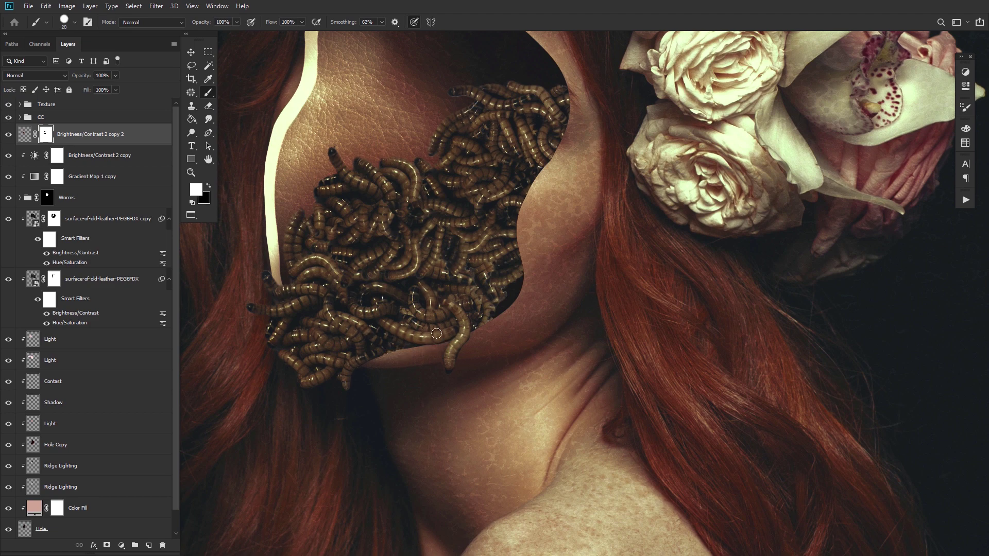
{"action": "scroll", "coordinate": [436, 344], "scroll_direction": "up", "scroll_amount": 3}
{"action": "scroll", "coordinate": [435, 344], "scroll_direction": "left", "scroll_amount": 2}
{"action": "key", "text": "x"}
{"action": "mouse_move", "coordinate": [431, 323]}
{"action": "left_mouse_down"}
{"action": "mouse_move", "coordinate": [425, 316]}
{"action": "mouse_move", "coordinate": [434, 321]}
{"action": "left_mouse_up"}
{"action": "key", "text": "x"}
{"action": "left_click_drag", "start_coordinate": [484, 350], "coordinate": [421, 332]}
{"action": "mouse_move", "coordinate": [411, 297]}
{"action": "left_mouse_down"}
{"action": "mouse_move", "coordinate": [373, 317]}
{"action": "mouse_move", "coordinate": [391, 370]}
{"action": "mouse_move", "coordinate": [474, 312]}
{"action": "left_mouse_up"}
{"action": "key", "text": "x"}
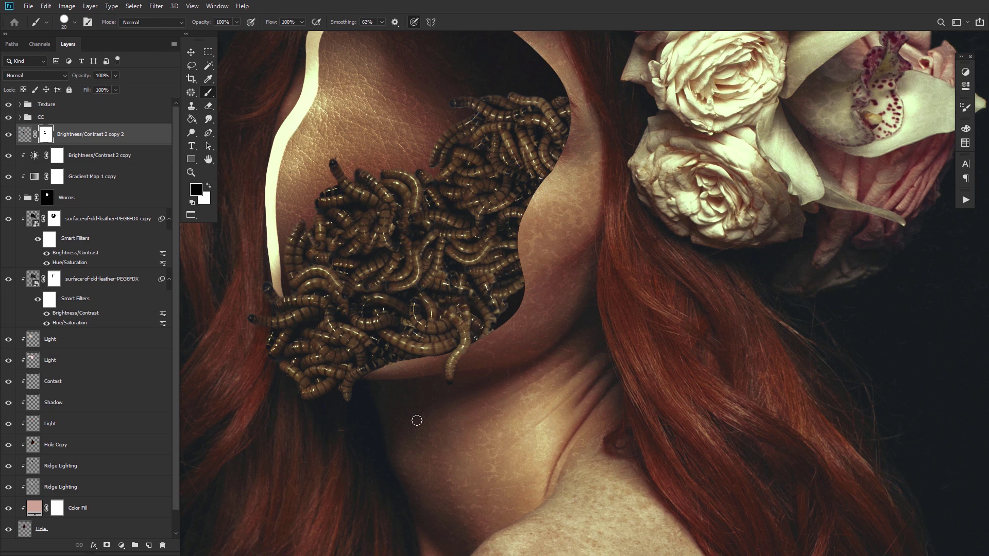
Duplicate the masked worms layer, then transform and move the copy over the hole's lower-right edge
{"action": "key", "text": "ctrl+j"}
{"action": "left_click", "coordinate": [192, 53]}
{"action": "key", "text": "ctrl+t"}
{"action": "right_click", "coordinate": [384, 109]}
{"action": "left_click", "coordinate": [414, 235]}
{"action": "left_click_drag", "start_coordinate": [484, 463], "coordinate": [408, 347]}
{"action": "key", "text": "Return"}
{"action": "left_click_drag", "start_coordinate": [347, 212], "coordinate": [520, 223]}
{"action": "left_click_drag", "start_coordinate": [605, 119], "coordinate": [624, 247]}
{"action": "right_click", "coordinate": [624, 247]}
{"action": "left_click", "coordinate": [666, 384]}
{"action": "left_click_drag", "start_coordinate": [569, 288], "coordinate": [582, 327]}
{"action": "key", "text": "Return"}
{"action": "left_click_drag", "start_coordinate": [511, 244], "coordinate": [513, 276]}
Clean up the worm copies' edges on their masks with a small brush, alternating white and black around individual worms
{"action": "key", "text": "b"}
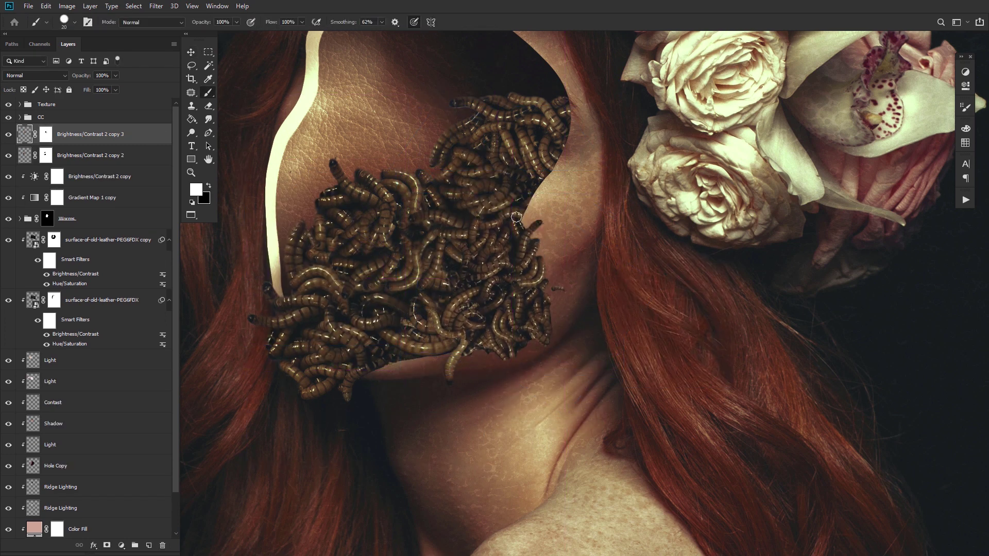
{"action": "key", "text": "x"}
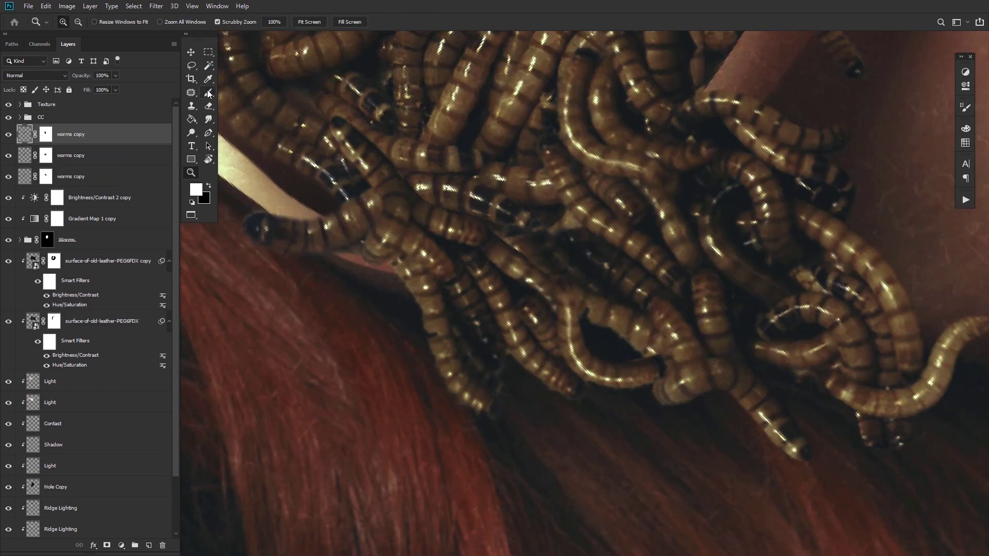
{"action": "key", "text": "b"}
{"action": "left_click_drag", "start_coordinate": [375, 278], "coordinate": [366, 238]}
{"action": "key", "text": "bracketleft"}
{"action": "key", "text": "bracketleft"}
{"action": "key", "text": "bracketleft"}
{"action": "key", "text": "x"}
{"action": "mouse_move", "coordinate": [422, 265]}
{"action": "left_mouse_down"}
{"action": "mouse_move", "coordinate": [443, 316]}
{"action": "mouse_move", "coordinate": [421, 268]}
{"action": "left_mouse_up"}
{"action": "key", "text": "x"}
{"action": "mouse_move", "coordinate": [407, 309]}
{"action": "left_mouse_down"}
{"action": "mouse_move", "coordinate": [459, 419]}
{"action": "mouse_move", "coordinate": [305, 408]}
{"action": "left_mouse_up"}
{"action": "left_click_drag", "start_coordinate": [481, 367], "coordinate": [493, 373]}
{"action": "mouse_move", "coordinate": [475, 322]}
{"action": "left_mouse_down"}
{"action": "mouse_move", "coordinate": [477, 347]}
{"action": "mouse_move", "coordinate": [481, 309]}
{"action": "left_mouse_up"}
{"action": "left_click_drag", "start_coordinate": [353, 373], "coordinate": [583, 408]}
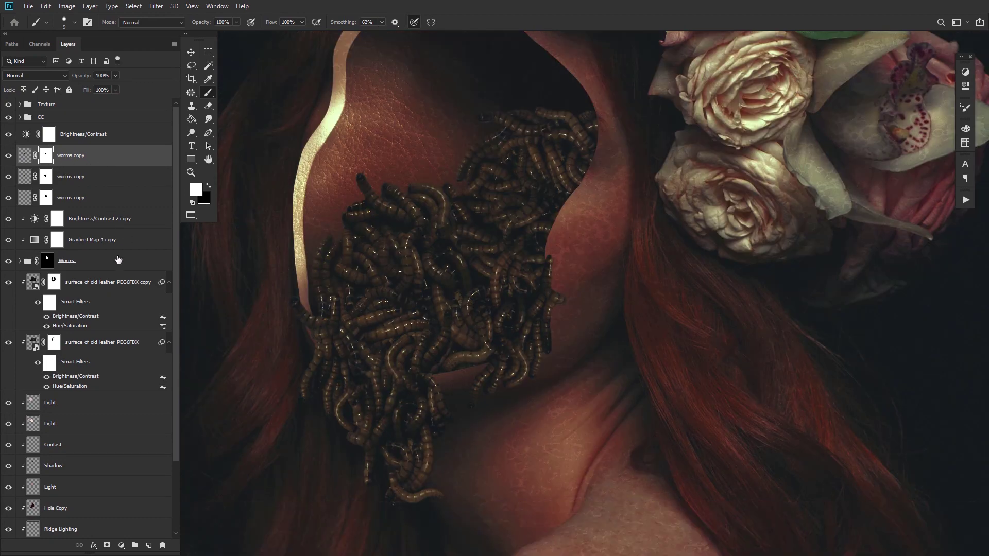
Group the three worms copies with the Worms group and its adjustments, and clip the Brightness/Contrast adjustment to the new group
{"action": "left_click", "coordinate": [118, 260], "text": "shift"}
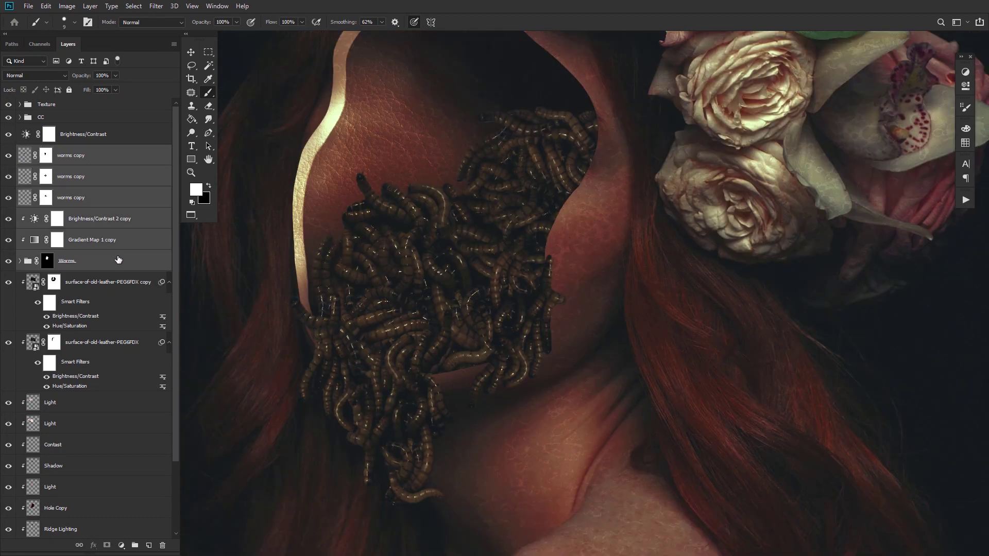
{"action": "key", "text": "ctrl+g"}
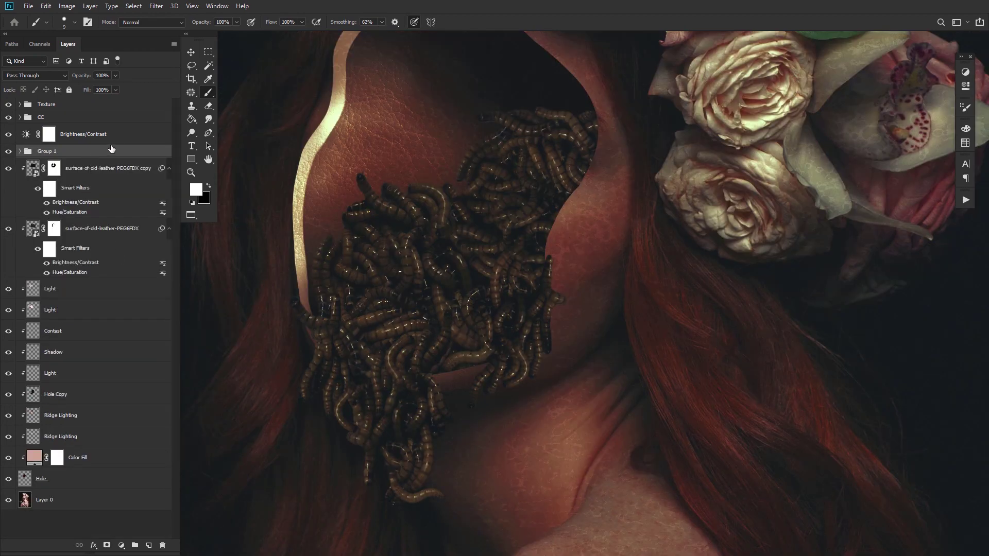
{"action": "left_click", "coordinate": [33, 142], "text": "alt"}
{"action": "left_click", "coordinate": [33, 136]}
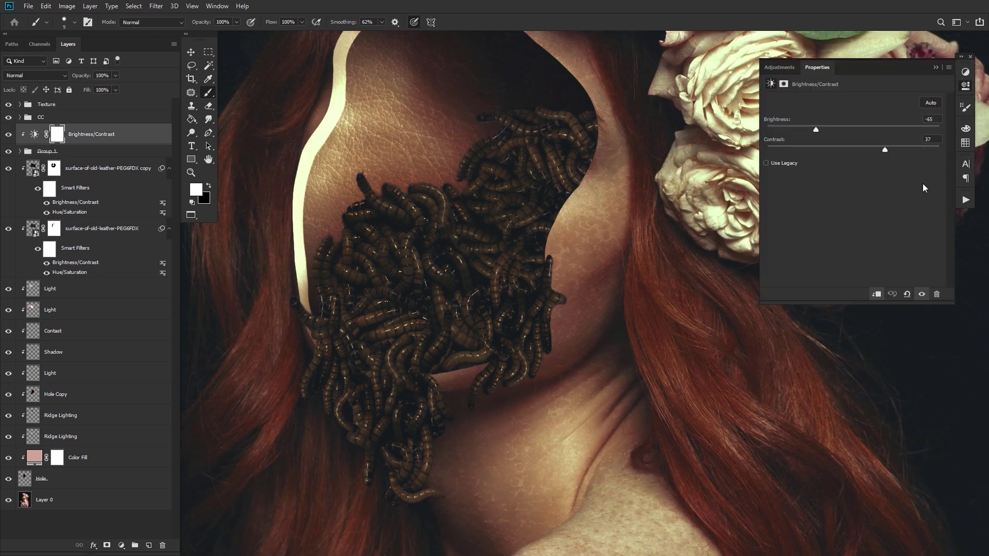
{"action": "left_click", "coordinate": [966, 87]}
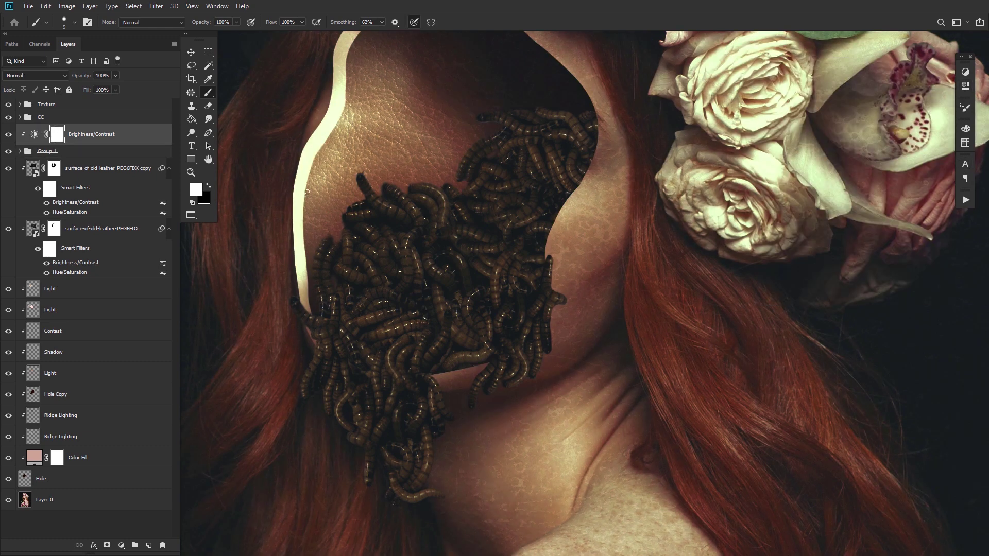
Add a new layer above the Brightness/Contrast adjustment, clipped to the worms group, and set its blend mode to Overlay
{"action": "left_click", "coordinate": [150, 546]}
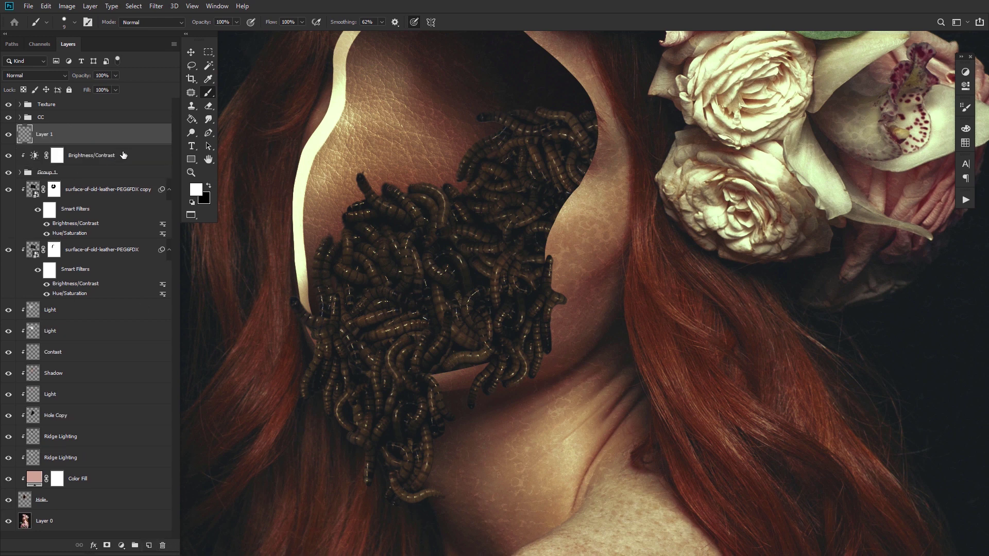
{"action": "left_click", "coordinate": [50, 76]}
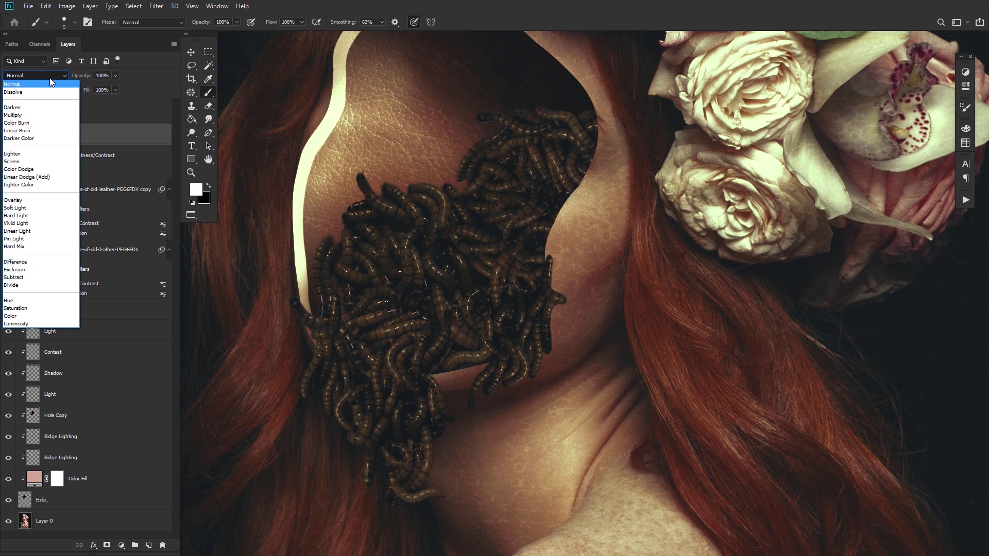
{"action": "left_click", "coordinate": [20, 200]}
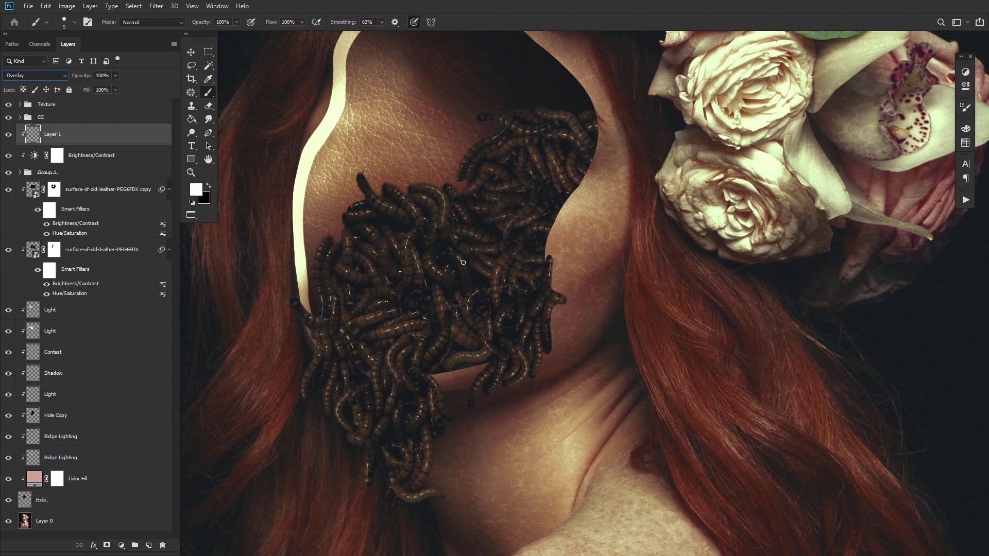
Paint white highlights over the central worms on the Overlay layer with a soft 300 px brush, undoing unwanted strokes
{"action": "key", "text": "bracketright"}
{"action": "key", "text": "bracketright"}
{"action": "key", "text": "bracketright"}
{"action": "key", "text": "bracketright"}
{"action": "key", "text": "bracketright"}
{"action": "key", "text": "bracketright"}
{"action": "key", "text": "bracketright"}
{"action": "key", "text": "bracketright"}
{"action": "key", "text": "bracketright"}
{"action": "key", "text": "bracketright"}
{"action": "key", "text": "bracketright"}
{"action": "key", "text": "bracketright"}
{"action": "key", "text": "bracketright"}
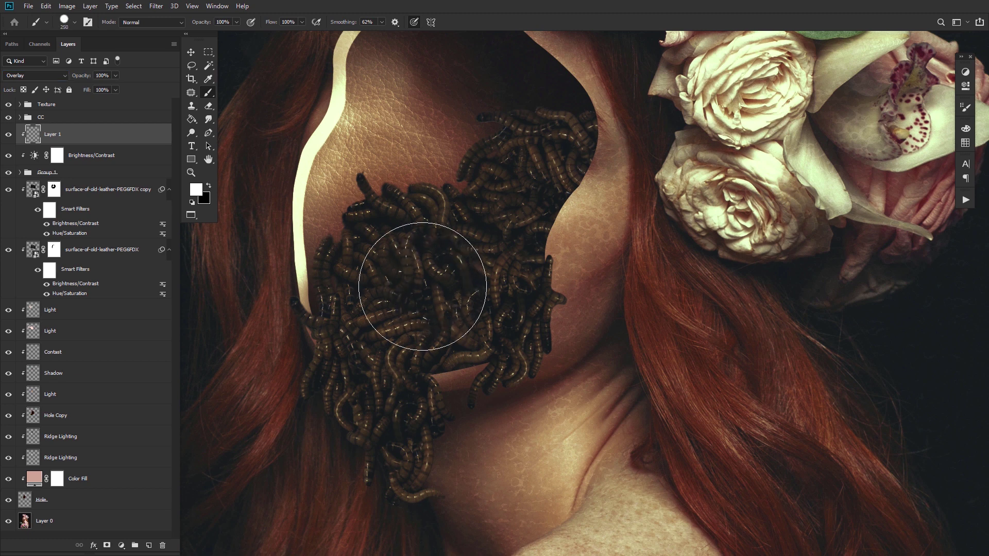
{"action": "left_click_drag", "start_coordinate": [440, 293], "coordinate": [433, 280]}
{"action": "key", "text": "ctrl+z"}
{"action": "left_click", "coordinate": [65, 24]}
{"action": "double_click", "coordinate": [216, 163]}
{"action": "key", "text": "bracketright"}
{"action": "key", "text": "bracketright"}
{"action": "mouse_move", "coordinate": [453, 304]}
{"action": "left_mouse_down"}
{"action": "mouse_move", "coordinate": [474, 232]}
{"action": "mouse_move", "coordinate": [512, 203]}
{"action": "mouse_move", "coordinate": [397, 393]}
{"action": "mouse_move", "coordinate": [502, 233]}
{"action": "left_mouse_up"}
{"action": "key", "text": "ctrl+z"}
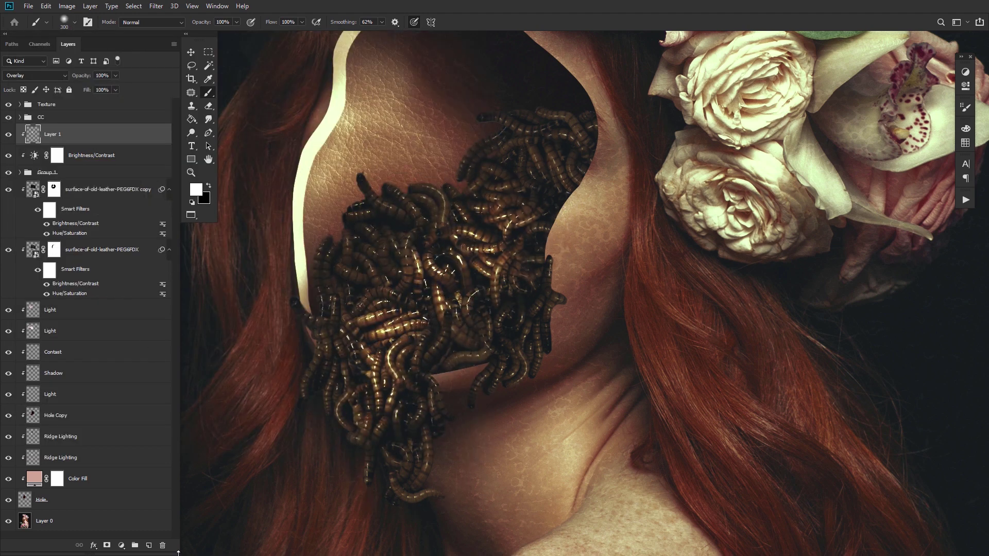
Add another clipped layer above the Overlay layer and set its blend mode to Soft Light
{"action": "left_click", "coordinate": [149, 545]}
{"action": "left_click", "coordinate": [35, 76]}
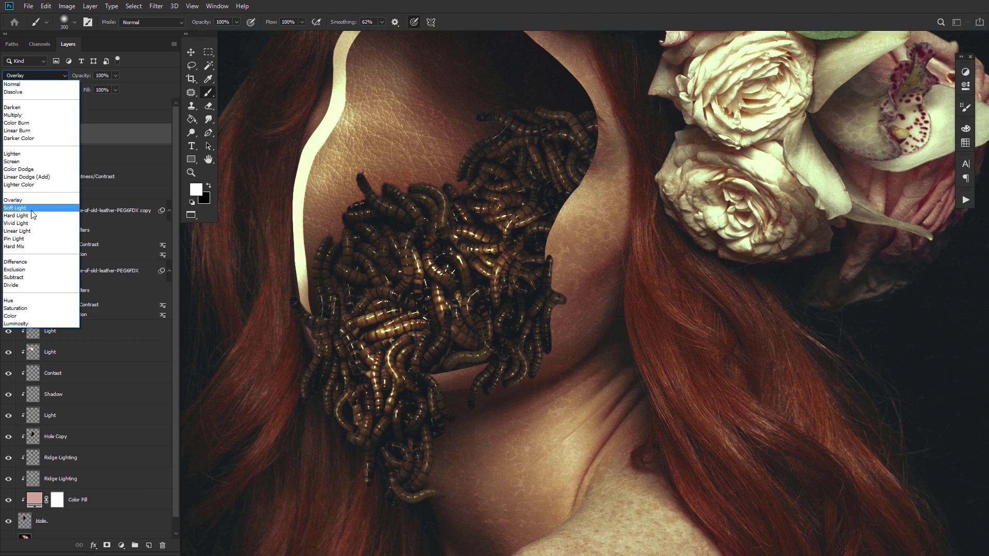
{"action": "left_click", "coordinate": [26, 209]}
Paint black shading over the outer worms on the Soft Light layer, reducing the soft brush from 300 to 100 px
{"action": "key", "text": "x"}
{"action": "left_click_drag", "start_coordinate": [391, 83], "coordinate": [341, 189]}
{"action": "left_click_drag", "start_coordinate": [464, 203], "coordinate": [485, 200]}
{"action": "key", "text": "ctrl+z"}
{"action": "scroll", "coordinate": [398, 464], "scroll_direction": "down", "scroll_amount": 2}
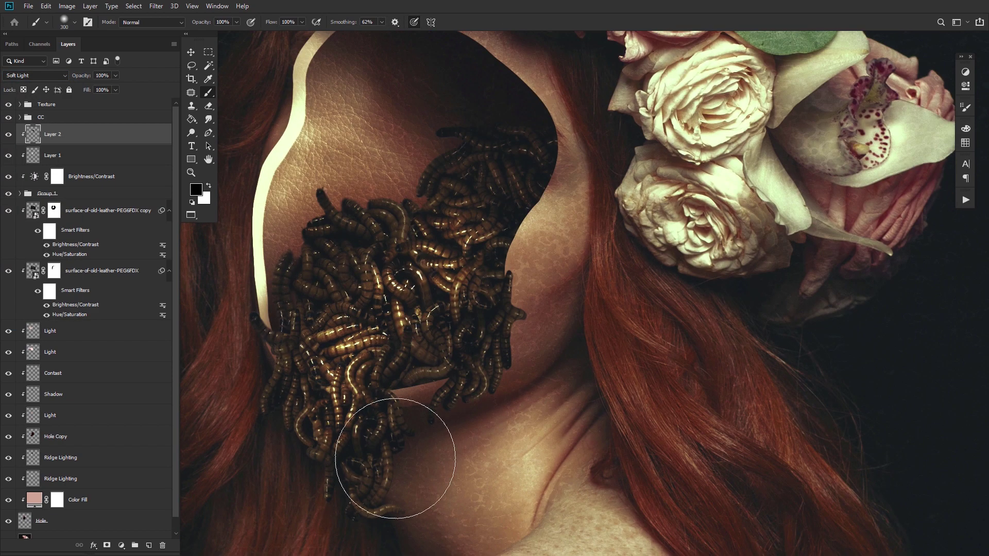
{"action": "key", "text": "bracketleft"}
{"action": "key", "text": "bracketleft"}
{"action": "key", "text": "bracketleft"}
{"action": "key", "text": "bracketleft"}
{"action": "key", "text": "bracketleft"}
{"action": "key", "text": "bracketleft"}
{"action": "left_click_drag", "start_coordinate": [351, 415], "coordinate": [408, 359]}
{"action": "left_click_drag", "start_coordinate": [324, 330], "coordinate": [357, 322]}
Lower the brush flow to 17% and paint white with a 100 px brush to lighten worms on the Soft Light layer
{"action": "left_click_drag", "start_coordinate": [274, 22], "coordinate": [229, 40]}
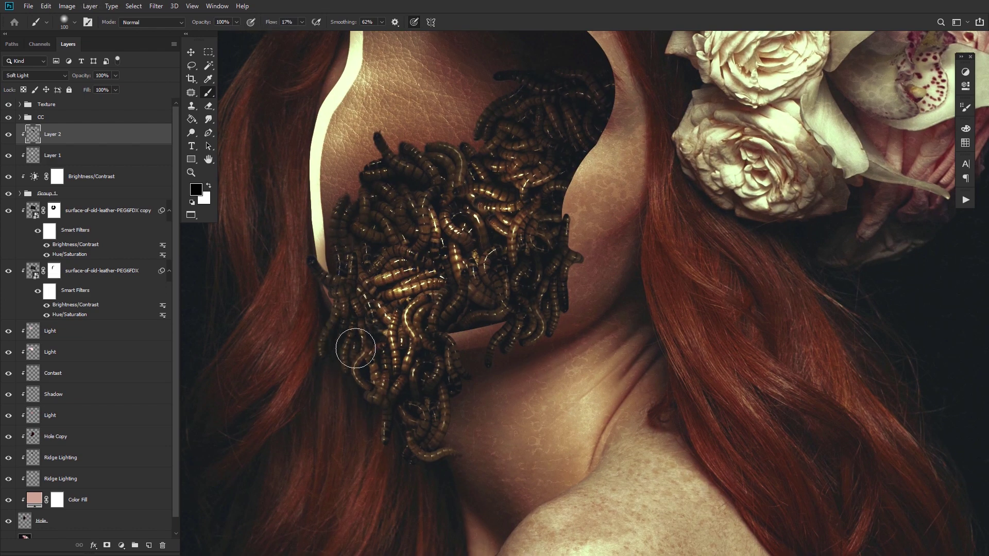
{"action": "key", "text": "x"}
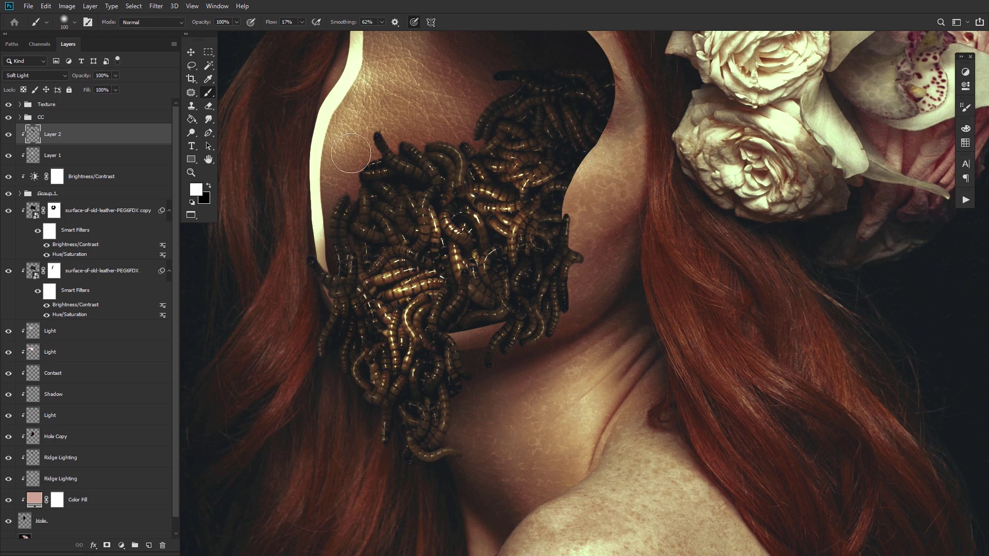
{"action": "mouse_move", "coordinate": [527, 312]}
{"action": "left_mouse_down"}
{"action": "mouse_move", "coordinate": [508, 298]}
{"action": "mouse_move", "coordinate": [516, 414]}
{"action": "left_mouse_up"}
{"action": "mouse_move", "coordinate": [353, 290]}
{"action": "left_mouse_down"}
{"action": "mouse_move", "coordinate": [362, 367]}
{"action": "mouse_move", "coordinate": [299, 345]}
{"action": "mouse_move", "coordinate": [446, 261]}
{"action": "left_mouse_up"}
{"action": "left_click_drag", "start_coordinate": [318, 364], "coordinate": [385, 268]}
{"action": "left_click_drag", "start_coordinate": [571, 314], "coordinate": [517, 400]}
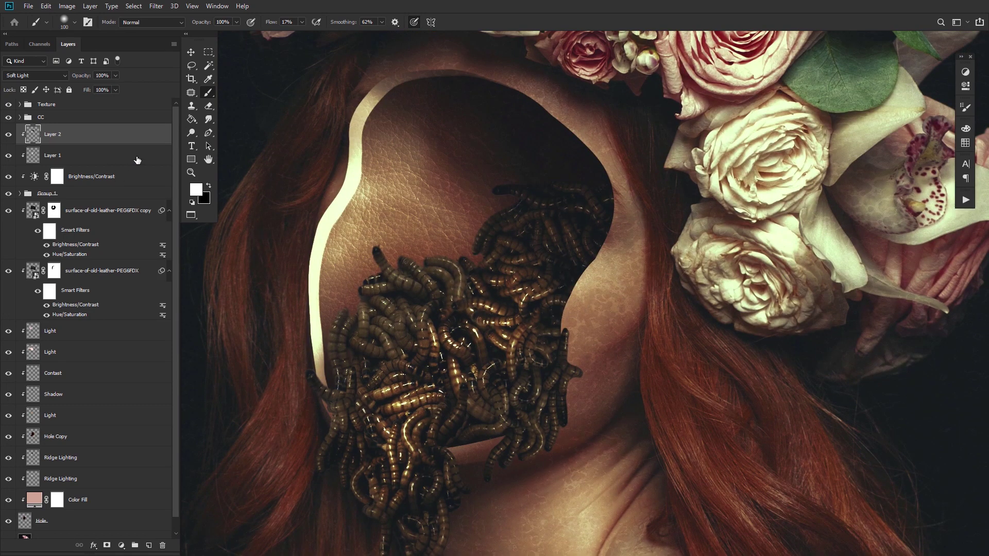
Add a clipped layer above Layer 1, set its blend mode to Overlay, and paint white highlights over the left-hand worms
{"action": "left_click", "coordinate": [136, 159]}
{"action": "left_click", "coordinate": [149, 545]}
{"action": "left_click", "coordinate": [35, 75]}
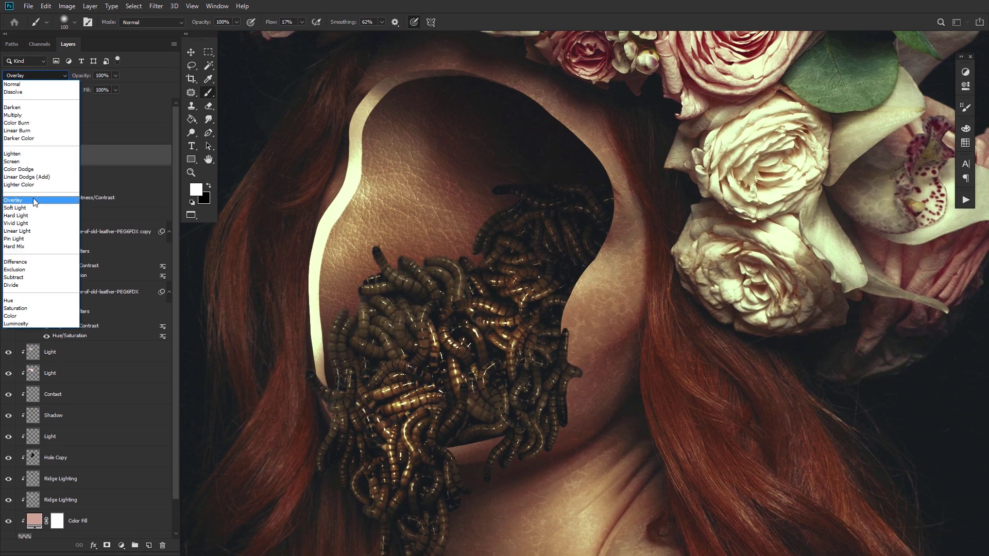
{"action": "left_click", "coordinate": [31, 202]}
{"action": "mouse_move", "coordinate": [369, 309]}
{"action": "left_mouse_down"}
{"action": "mouse_move", "coordinate": [346, 377]}
{"action": "mouse_move", "coordinate": [419, 290]}
{"action": "mouse_move", "coordinate": [370, 349]}
{"action": "mouse_move", "coordinate": [315, 330]}
{"action": "left_mouse_up"}
Add another clipped layer above the Overlay layer, set it to Soft Light, and make black the foreground colour
{"action": "left_click", "coordinate": [148, 545]}
{"action": "key", "text": "x"}
{"action": "left_click", "coordinate": [43, 76]}
{"action": "left_click", "coordinate": [14, 207]}
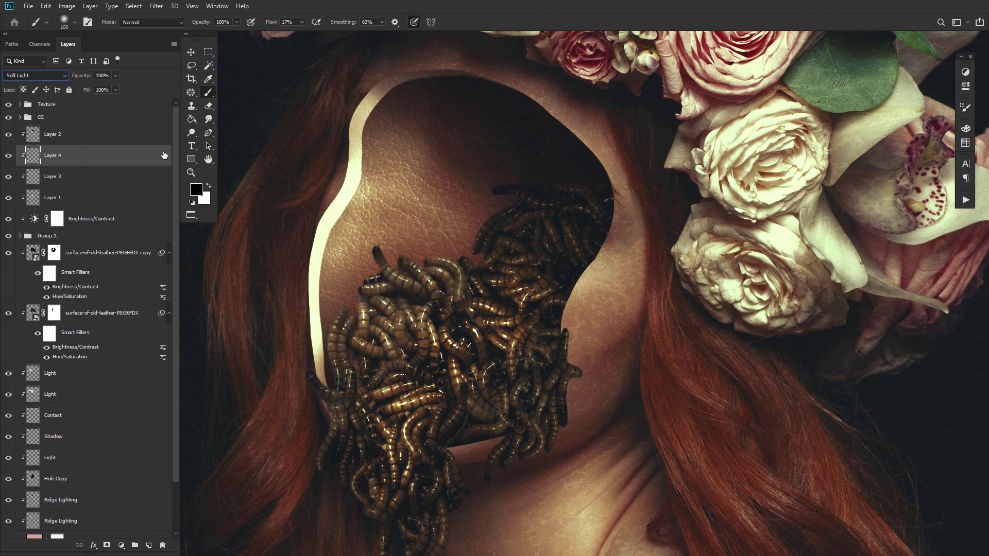
Split the underlying layer's white Blend If slider to 0 / 205 on the new Soft Light layer
{"action": "double_click", "coordinate": [165, 155]}
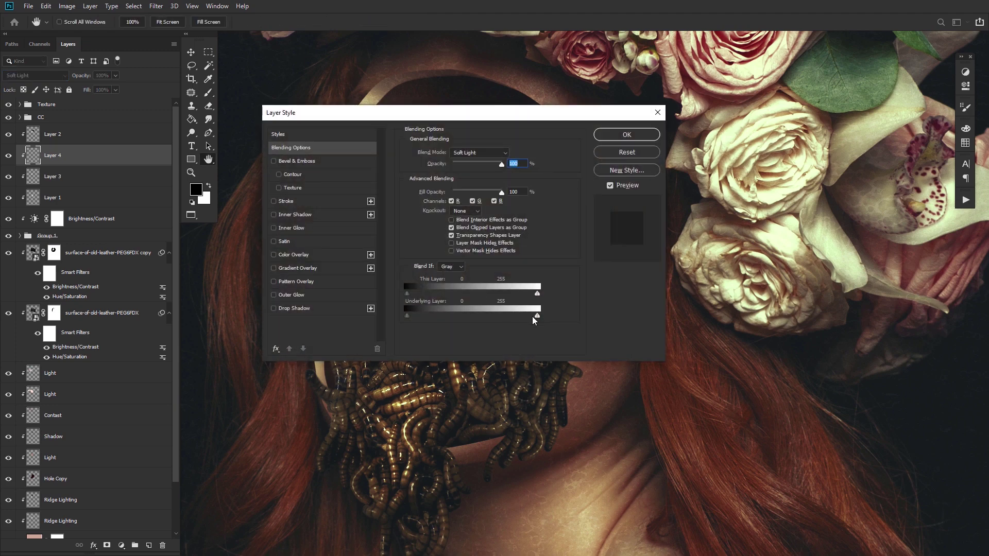
{"action": "key", "text": "Return"}
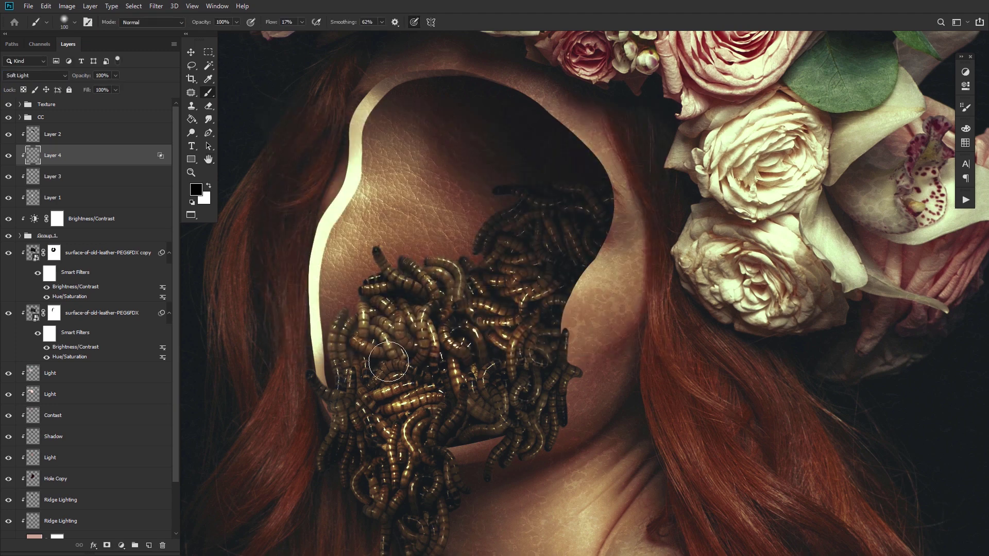
{"action": "double_click", "coordinate": [162, 158]}
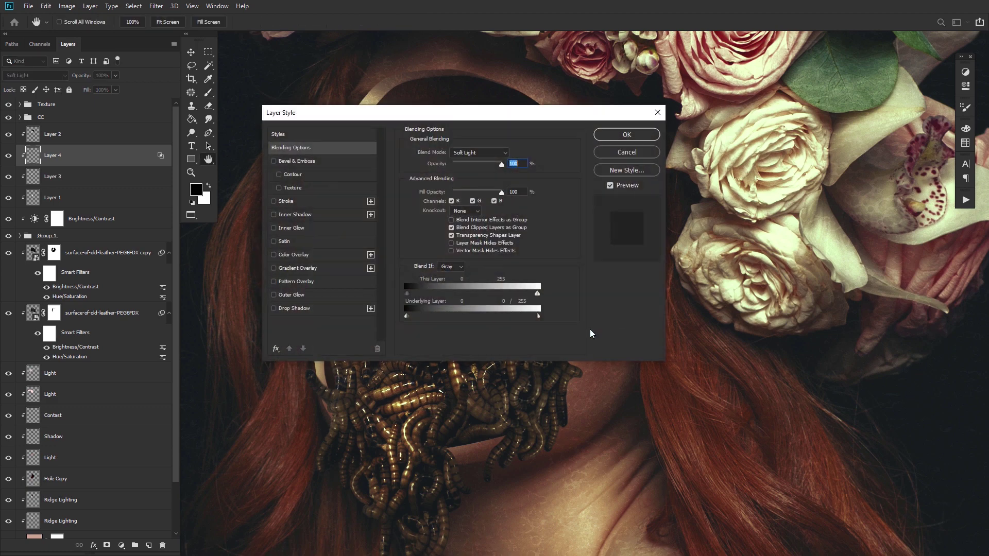
{"action": "left_click_drag", "start_coordinate": [551, 114], "coordinate": [818, 103]}
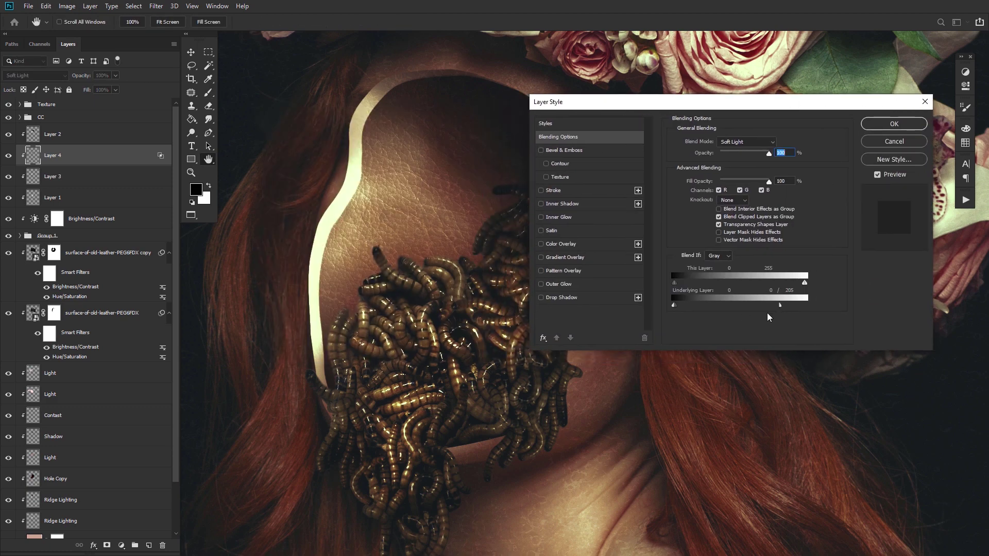
{"action": "left_click", "coordinate": [896, 124]}
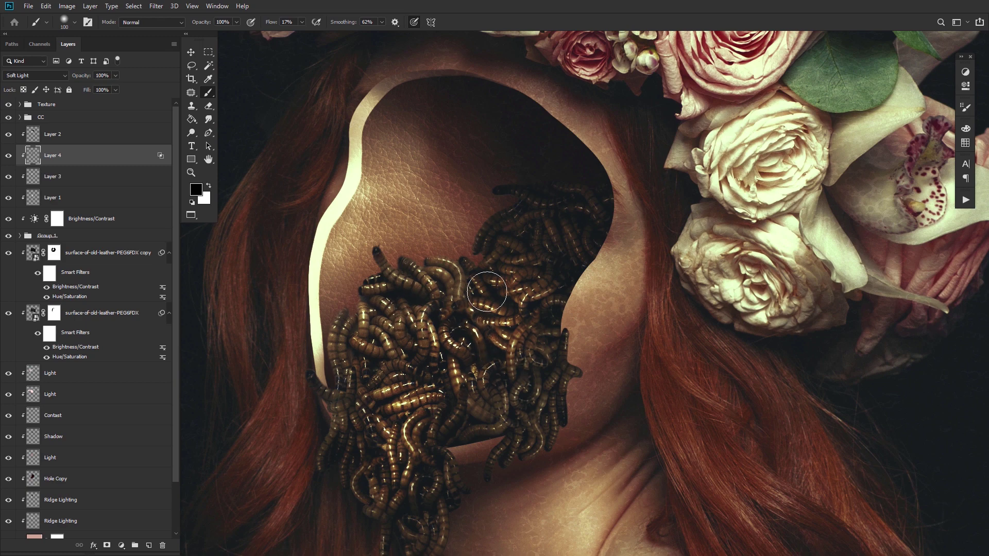
Paint white highlights over the right-hand, upper and lower-left worms on Layer 3 with the 100 px brush
{"action": "left_click", "coordinate": [163, 182]}
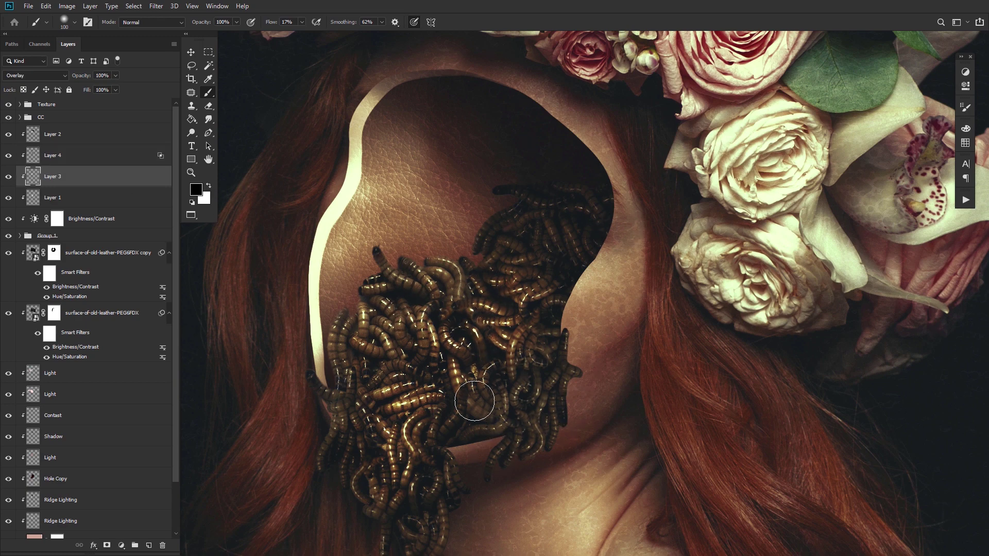
{"action": "key", "text": "x"}
{"action": "left_click_drag", "start_coordinate": [519, 397], "coordinate": [543, 411]}
{"action": "mouse_move", "coordinate": [528, 325]}
{"action": "left_mouse_down"}
{"action": "mouse_move", "coordinate": [542, 377]}
{"action": "mouse_move", "coordinate": [540, 361]}
{"action": "left_mouse_up"}
{"action": "left_click_drag", "start_coordinate": [461, 299], "coordinate": [455, 295]}
{"action": "left_click_drag", "start_coordinate": [342, 425], "coordinate": [337, 400]}
{"action": "left_click_drag", "start_coordinate": [361, 466], "coordinate": [418, 376]}
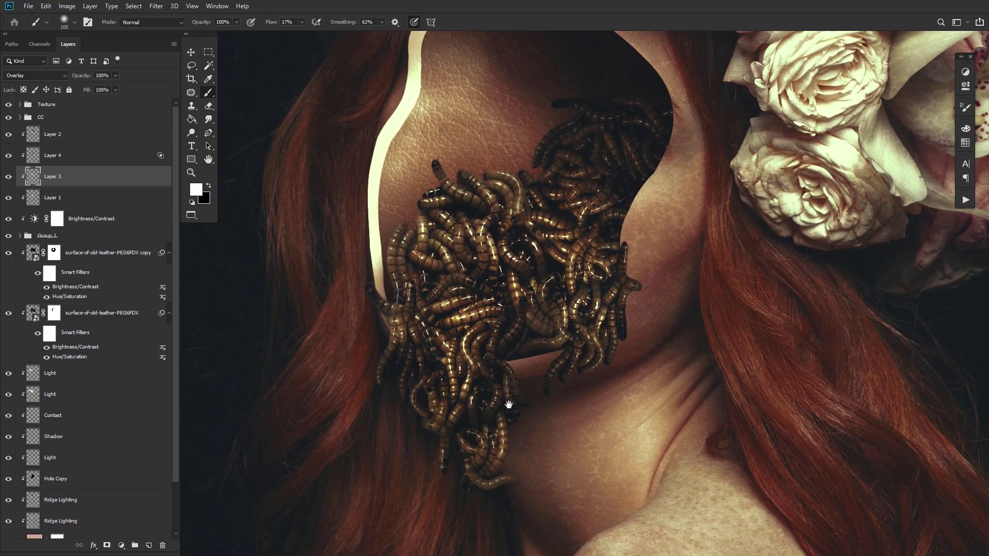
Lower the opacity of Layer 3 to 87%
{"action": "left_click_drag", "start_coordinate": [508, 404], "coordinate": [431, 454]}
{"action": "left_click", "coordinate": [191, 173]}
{"action": "scroll", "coordinate": [470, 278], "scroll_direction": "down", "scroll_amount": 5}
{"action": "scroll", "coordinate": [485, 288], "scroll_direction": "up", "scroll_amount": 3}
{"action": "mouse_move", "coordinate": [87, 76]}
{"action": "left_mouse_down"}
{"action": "mouse_move", "coordinate": [75, 78]}
{"action": "mouse_move", "coordinate": [222, 113]}
{"action": "left_mouse_up"}
{"action": "key", "text": "alt+bracketright"}
{"action": "key", "text": "x"}
{"action": "key", "text": "b"}
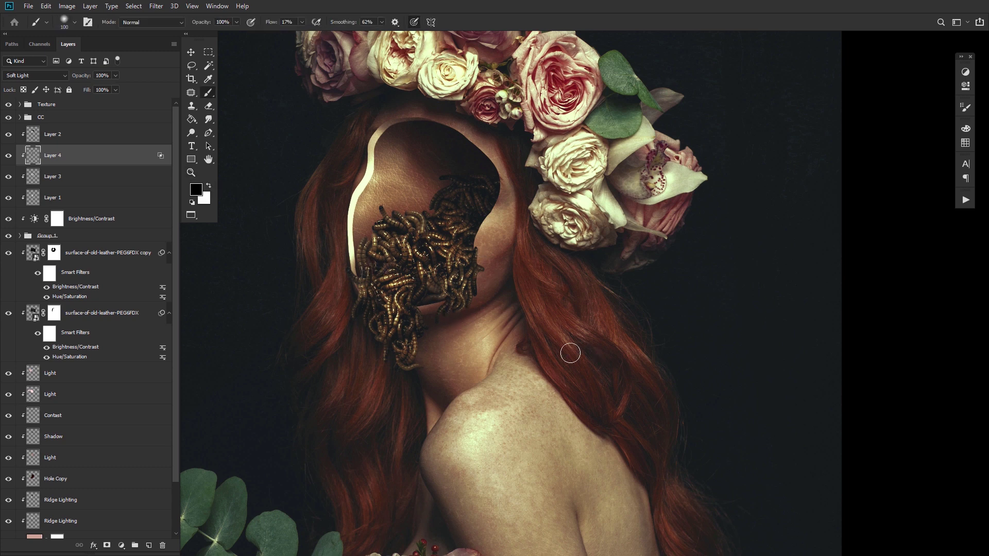
{"action": "key", "text": "alt+bracketright"}
{"action": "key", "text": "x"}
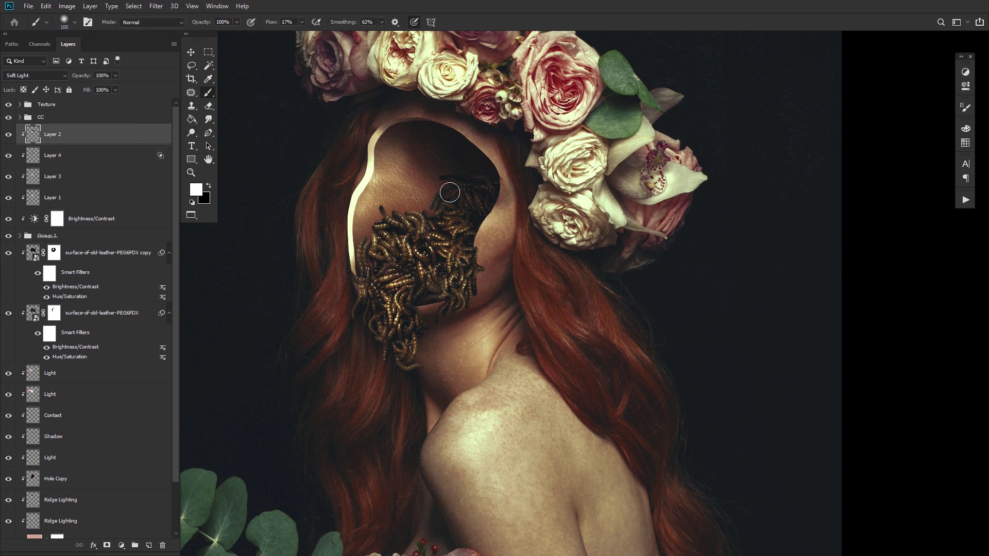
Add a clipped Curves adjustment above Layer 2, raise input 12 to output 20, and invert its mask to black
{"action": "left_click", "coordinate": [100, 180]}
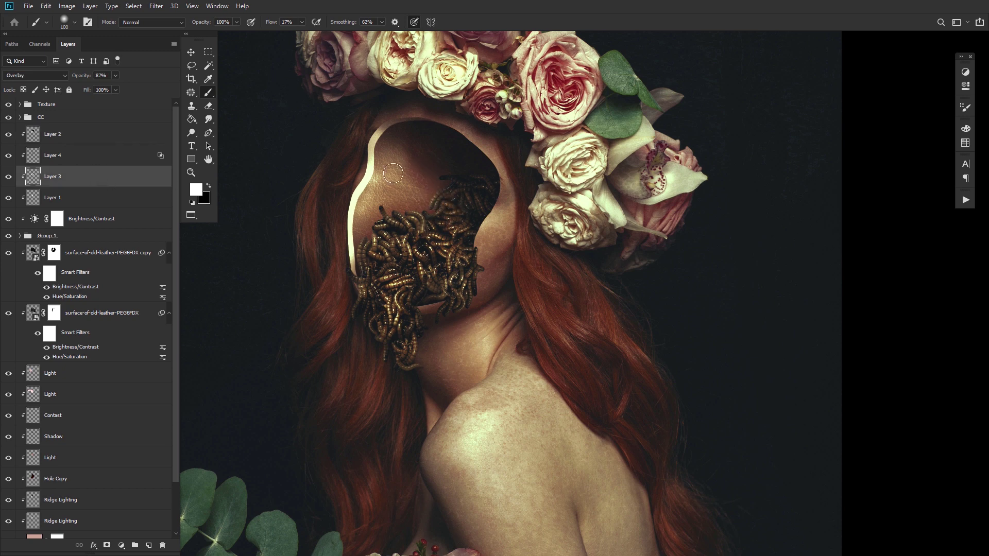
{"action": "left_click", "coordinate": [966, 73]}
{"action": "left_click", "coordinate": [813, 93]}
{"action": "left_click_drag", "start_coordinate": [124, 176], "coordinate": [121, 126]}
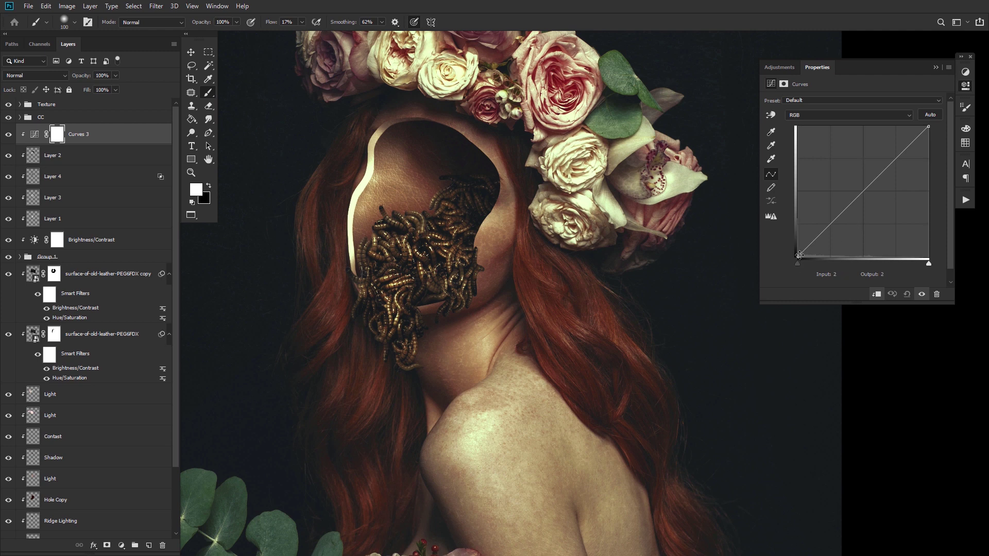
{"action": "left_click_drag", "start_coordinate": [805, 247], "coordinate": [804, 246]}
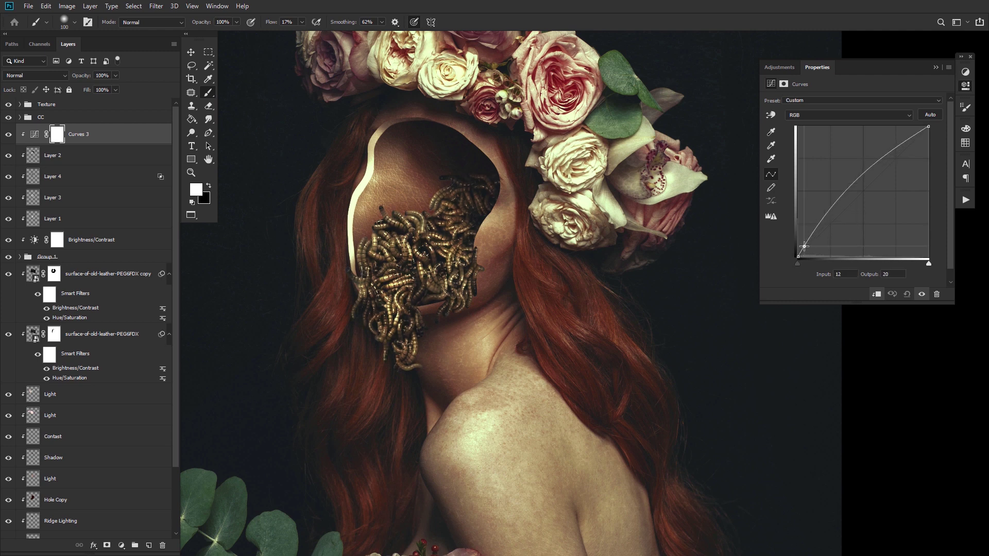
{"action": "left_click", "coordinate": [966, 86]}
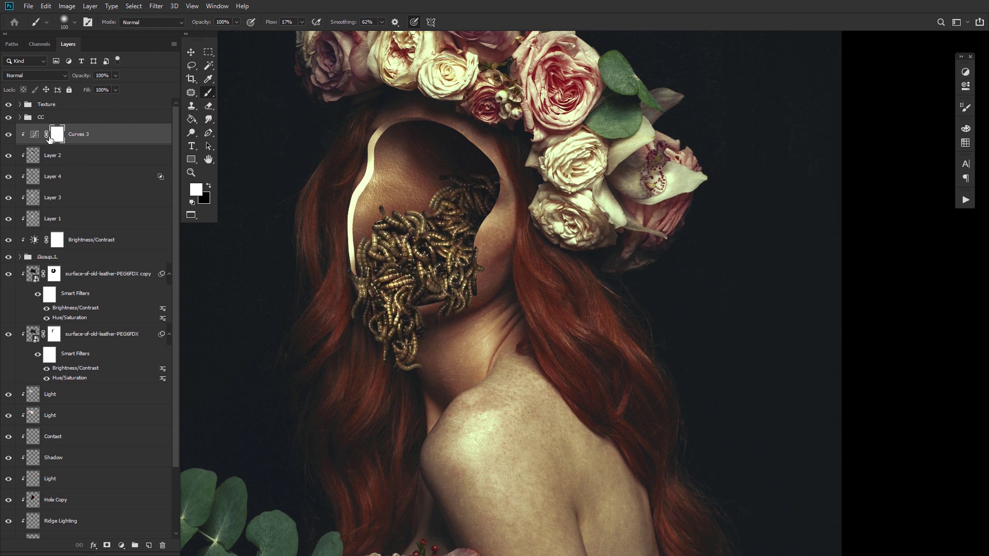
{"action": "key", "text": "ctrl+i"}
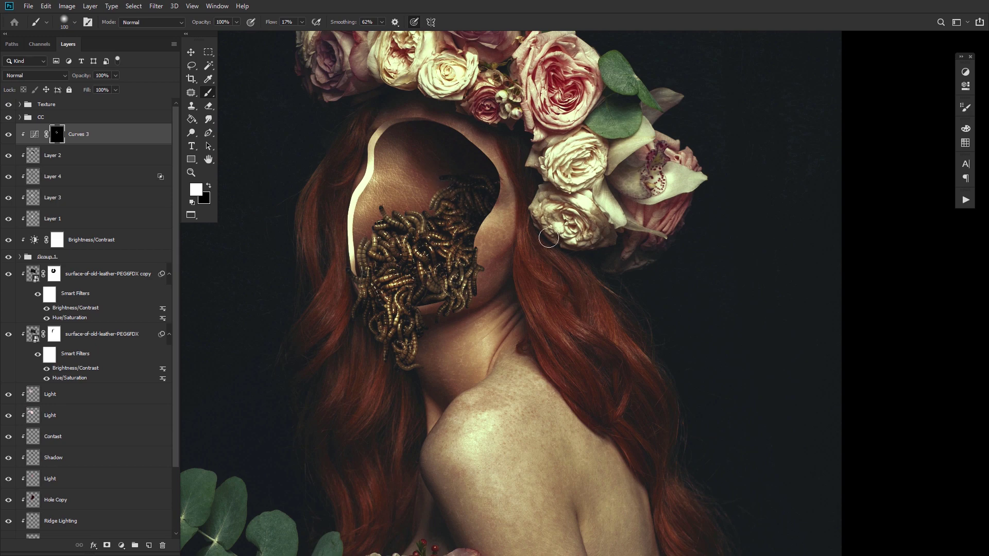
Add a clipped Soft Light layer above Layer 2 and make black the foreground colour
{"action": "left_click", "coordinate": [191, 173]}
{"action": "mouse_move", "coordinate": [360, 257]}
{"action": "left_mouse_down"}
{"action": "mouse_move", "coordinate": [299, 278]}
{"action": "mouse_move", "coordinate": [476, 331]}
{"action": "left_mouse_up"}
{"action": "left_click_drag", "start_coordinate": [424, 266], "coordinate": [461, 292]}
{"action": "key", "text": "b"}
{"action": "left_click", "coordinate": [145, 161]}
{"action": "left_click", "coordinate": [148, 545]}
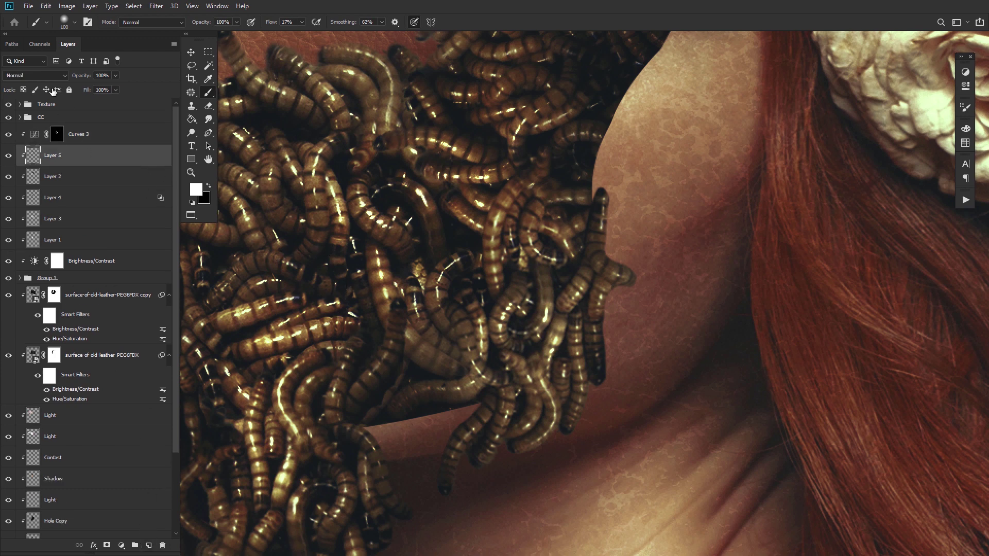
{"action": "left_click", "coordinate": [35, 75]}
{"action": "left_click", "coordinate": [23, 200]}
{"action": "left_click", "coordinate": [208, 187]}
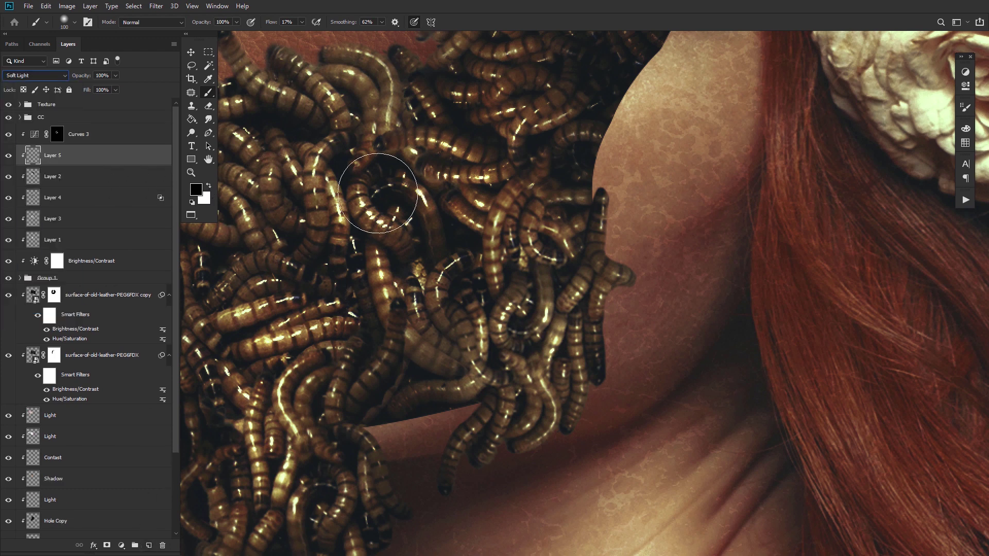
Paint fine black shading around the lower and left-hand worms on Layer 5 with a 20 px brush
{"action": "key", "text": "bracketleft"}
{"action": "key", "text": "bracketleft"}
{"action": "key", "text": "bracketleft"}
{"action": "key", "text": "bracketleft"}
{"action": "key", "text": "bracketleft"}
{"action": "key", "text": "bracketleft"}
{"action": "key", "text": "bracketleft"}
{"action": "key", "text": "bracketleft"}
{"action": "left_click_drag", "start_coordinate": [408, 387], "coordinate": [490, 325]}
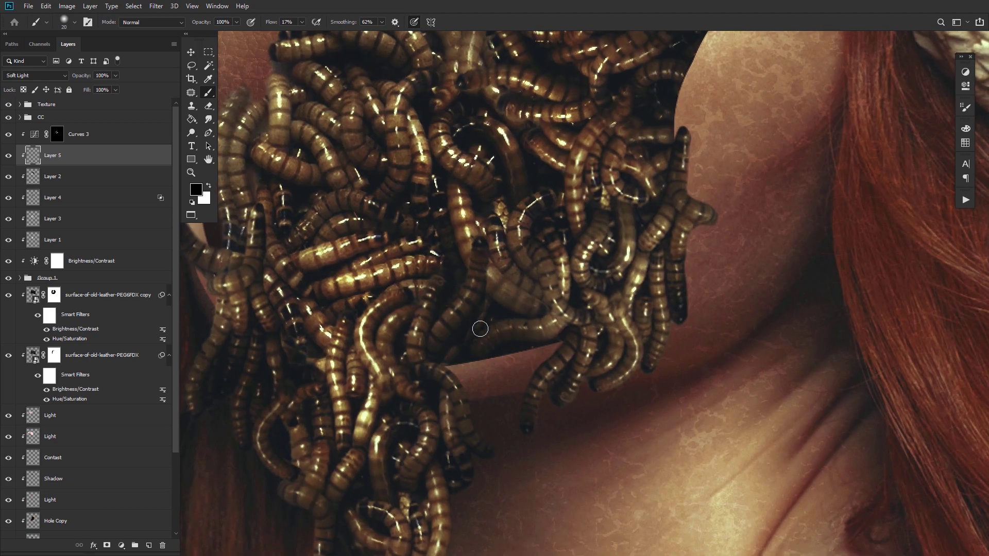
{"action": "left_click_drag", "start_coordinate": [386, 263], "coordinate": [474, 392]}
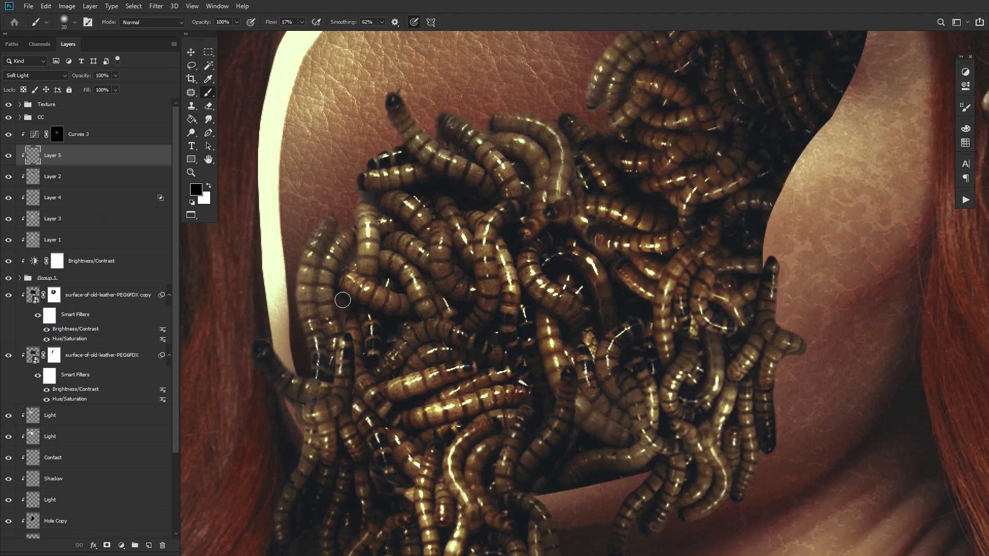
Rotate the canvas view and paint fine black shading between the central and upper worms on Layer 5
{"action": "key", "text": "r"}
{"action": "mouse_move", "coordinate": [387, 194]}
{"action": "left_mouse_down"}
{"action": "mouse_move", "coordinate": [487, 415]}
{"action": "mouse_move", "coordinate": [411, 268]}
{"action": "mouse_move", "coordinate": [506, 380]}
{"action": "left_mouse_up"}
{"action": "left_click_drag", "start_coordinate": [517, 322], "coordinate": [513, 338]}
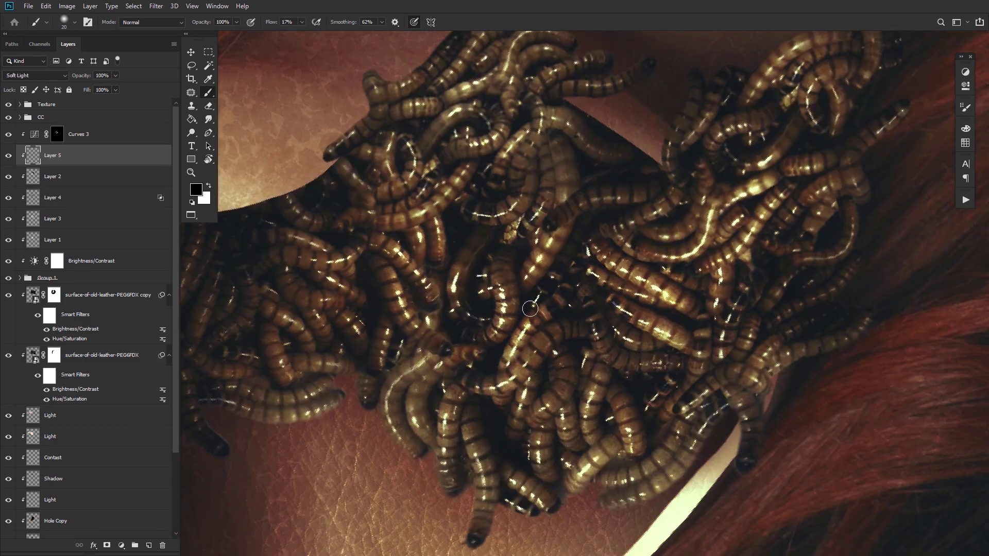
{"action": "left_click_drag", "start_coordinate": [361, 340], "coordinate": [532, 341]}
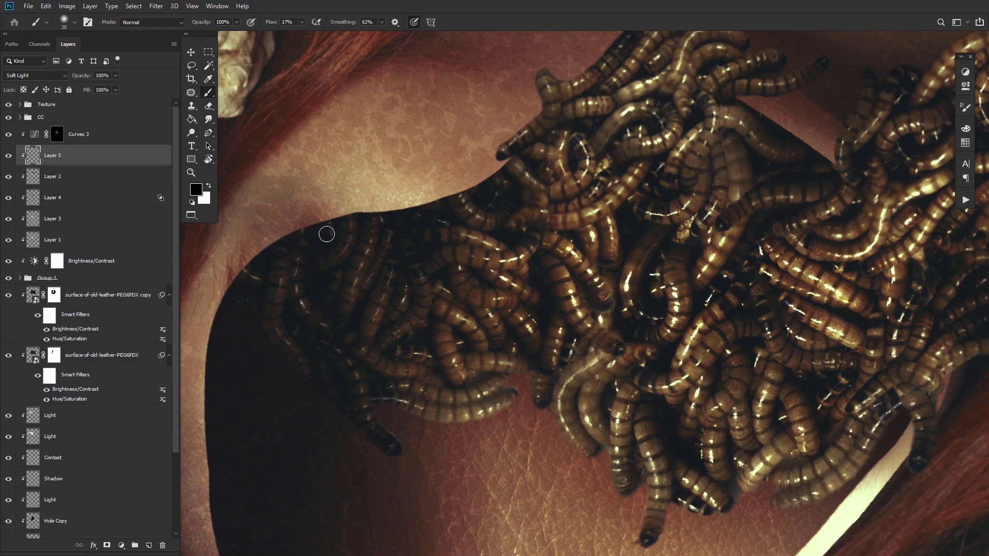
{"action": "left_click_drag", "start_coordinate": [587, 285], "coordinate": [417, 392]}
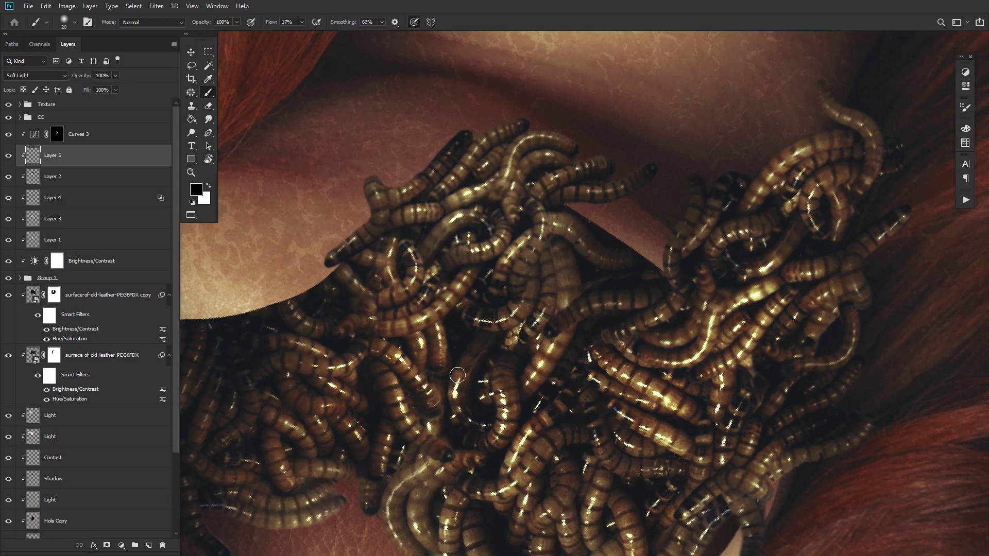
{"action": "left_click_drag", "start_coordinate": [535, 336], "coordinate": [504, 349]}
{"action": "mouse_move", "coordinate": [646, 318]}
{"action": "left_mouse_down"}
{"action": "mouse_move", "coordinate": [604, 381]}
{"action": "mouse_move", "coordinate": [653, 405]}
{"action": "left_mouse_up"}
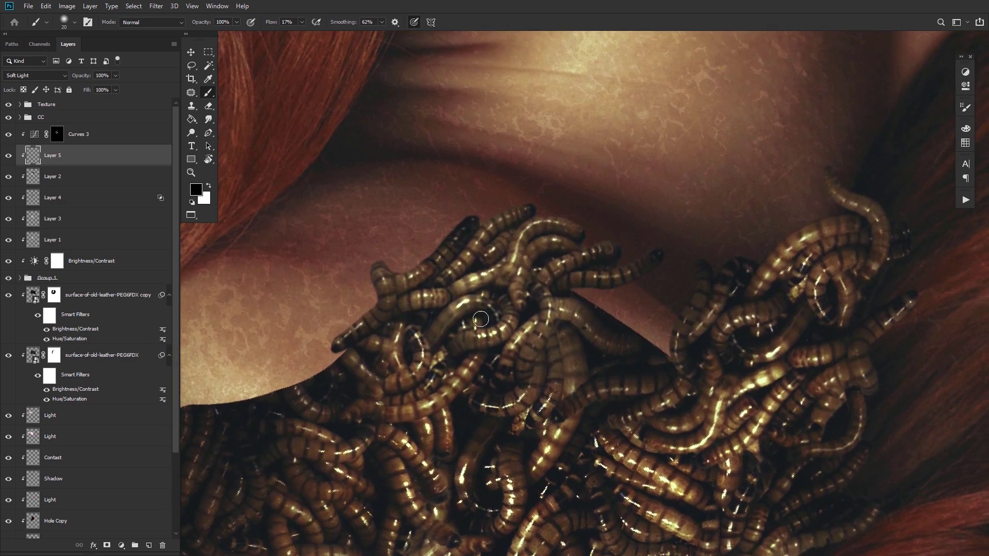
{"action": "left_click_drag", "start_coordinate": [577, 456], "coordinate": [471, 299]}
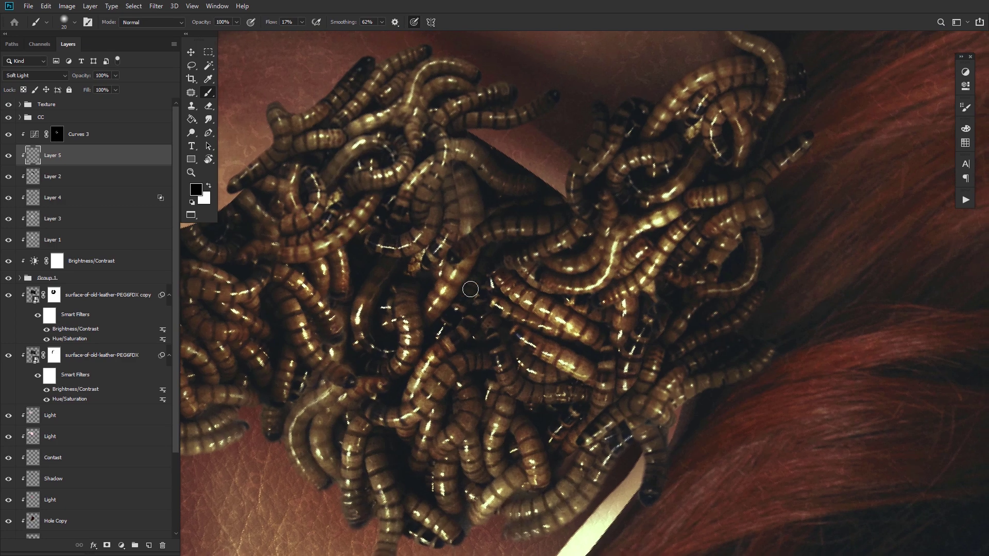
{"action": "mouse_move", "coordinate": [552, 360]}
{"action": "left_mouse_down"}
{"action": "mouse_move", "coordinate": [514, 268]}
{"action": "mouse_move", "coordinate": [507, 316]}
{"action": "left_mouse_up"}
{"action": "mouse_move", "coordinate": [520, 309]}
{"action": "left_mouse_down"}
{"action": "mouse_move", "coordinate": [500, 354]}
{"action": "mouse_move", "coordinate": [440, 297]}
{"action": "mouse_move", "coordinate": [443, 276]}
{"action": "left_mouse_up"}
{"action": "key", "text": "r"}
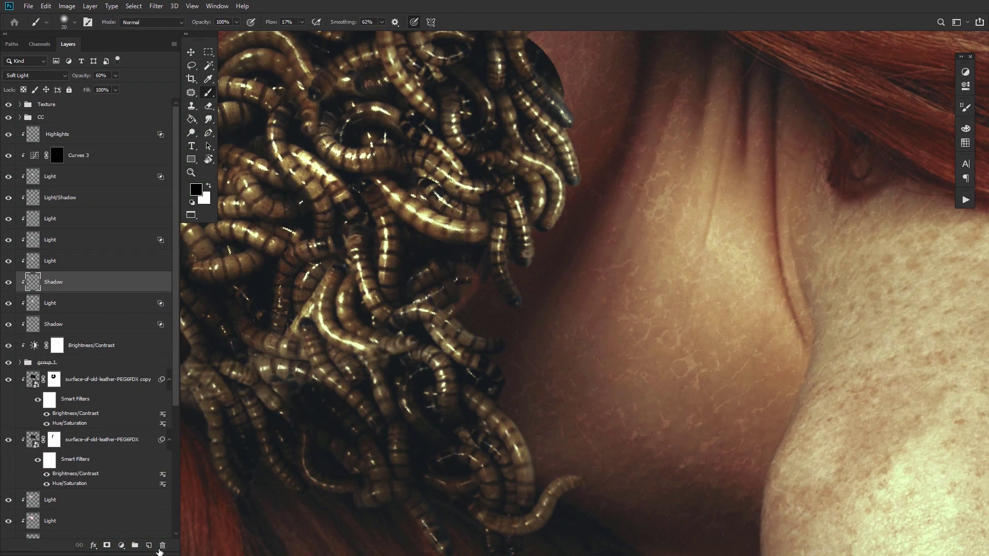
Add a clipped layer named Shadow above the selected Shadow layer, change its blend mode, and paint black shading on the worms
{"action": "left_click", "coordinate": [148, 545]}
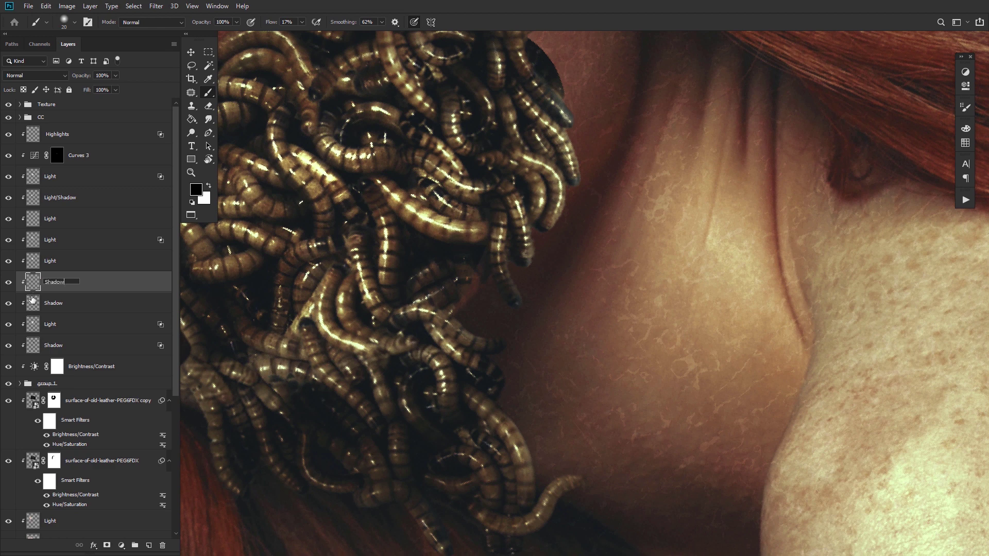
{"action": "left_click", "coordinate": [35, 75]}
{"action": "left_click", "coordinate": [31, 212]}
{"action": "left_click_drag", "start_coordinate": [451, 286], "coordinate": [452, 284]}
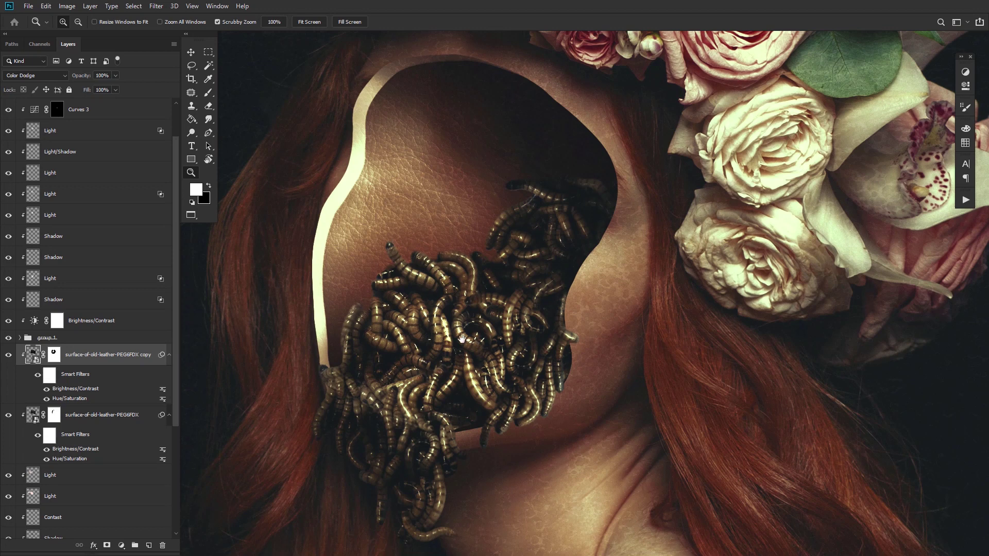
Add a layer directly above the leather copy layer and set its blend mode to Multiply
{"action": "left_click_drag", "start_coordinate": [462, 339], "coordinate": [428, 290]}
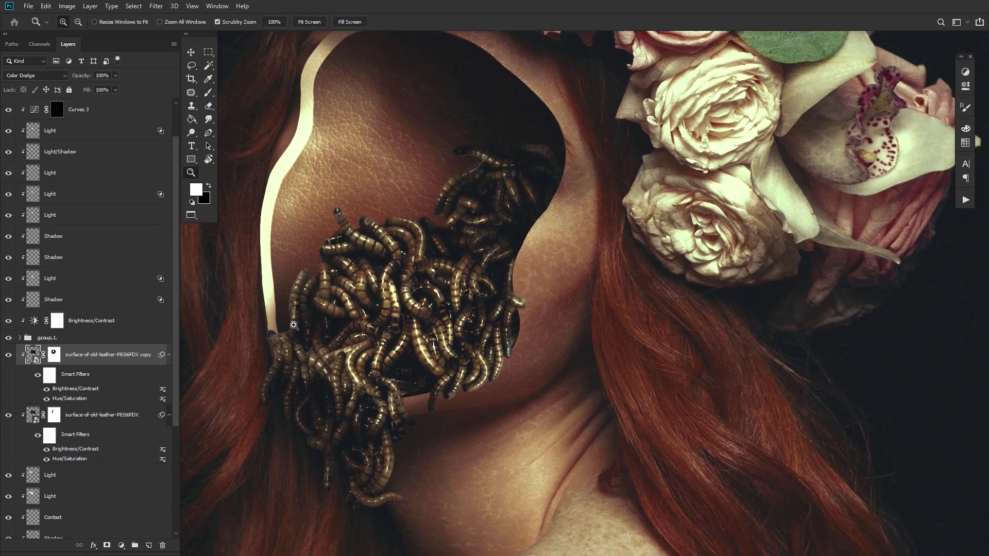
{"action": "left_click", "coordinate": [208, 186]}
{"action": "left_click", "coordinate": [149, 546]}
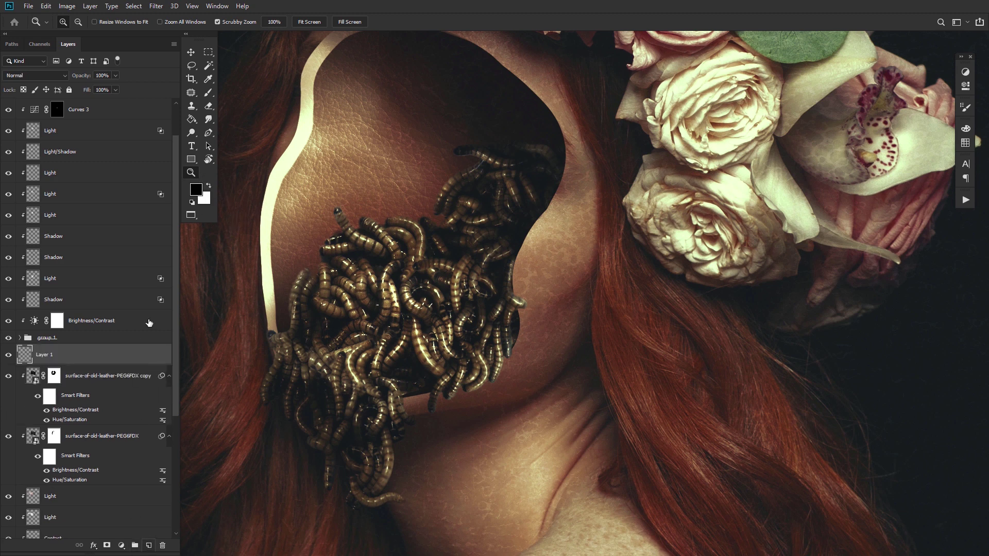
{"action": "left_click", "coordinate": [50, 76]}
{"action": "left_click", "coordinate": [28, 114]}
Choose a very dark brown foreground colour and lower the brush flow to 14%
{"action": "left_click", "coordinate": [201, 191]}
{"action": "left_click", "coordinate": [667, 268]}
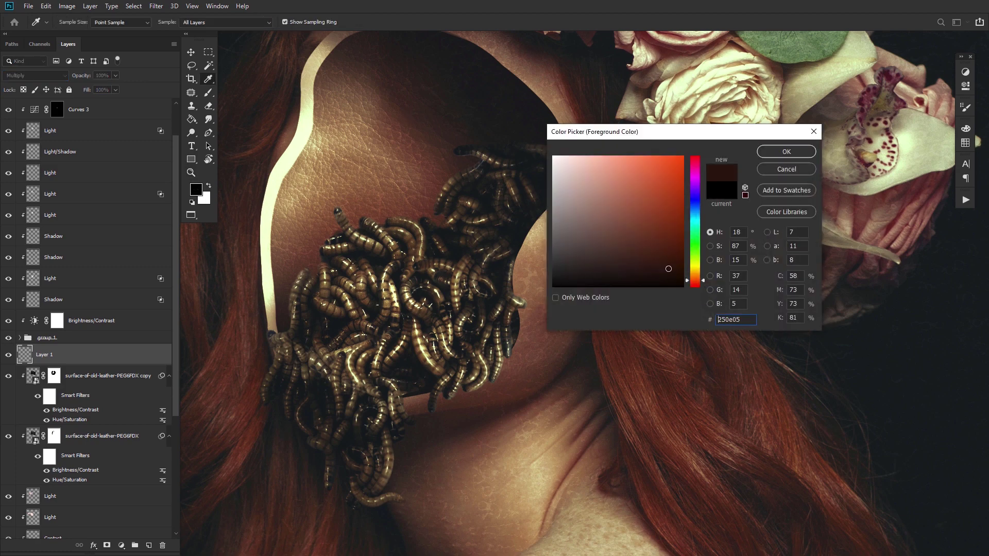
{"action": "left_click", "coordinate": [786, 154]}
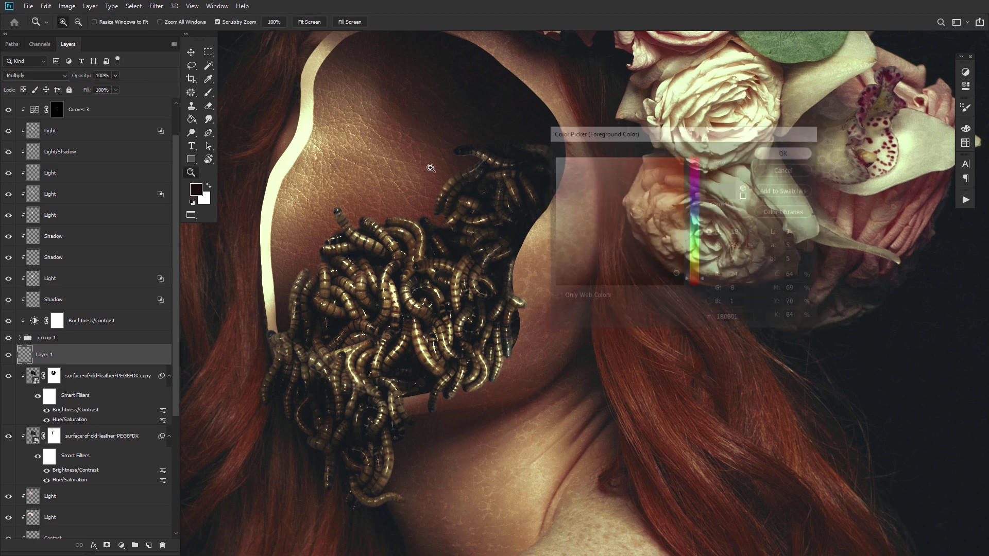
{"action": "left_click", "coordinate": [333, 223]}
{"action": "left_click", "coordinate": [334, 222]}
{"action": "key", "text": "b"}
{"action": "left_click", "coordinate": [273, 24]}
Paint soft dark brown cast shadows under and around the worms on the Multiply layer, resizing the brush as needed
{"action": "key", "text": "bracketright"}
{"action": "key", "text": "bracketright"}
{"action": "key", "text": "bracketright"}
{"action": "key", "text": "bracketright"}
{"action": "key", "text": "bracketright"}
{"action": "key", "text": "bracketright"}
{"action": "left_click_drag", "start_coordinate": [358, 258], "coordinate": [333, 225]}
{"action": "left_click_drag", "start_coordinate": [309, 391], "coordinate": [525, 210]}
{"action": "left_click_drag", "start_coordinate": [762, 113], "coordinate": [371, 436]}
{"action": "left_click_drag", "start_coordinate": [490, 309], "coordinate": [492, 351]}
{"action": "left_click_drag", "start_coordinate": [572, 188], "coordinate": [494, 337]}
{"action": "key", "text": "bracketleft"}
{"action": "key", "text": "bracketleft"}
{"action": "key", "text": "bracketleft"}
{"action": "key", "text": "bracketleft"}
{"action": "key", "text": "bracketleft"}
{"action": "key", "text": "bracketleft"}
{"action": "key", "text": "bracketright"}
{"action": "key", "text": "bracketright"}
{"action": "key", "text": "bracketright"}
{"action": "left_click_drag", "start_coordinate": [371, 490], "coordinate": [448, 340]}
{"action": "mouse_move", "coordinate": [288, 495]}
{"action": "left_mouse_down"}
{"action": "mouse_move", "coordinate": [331, 364]}
{"action": "mouse_move", "coordinate": [622, 346]}
{"action": "left_mouse_up"}
{"action": "key", "text": "bracketleft"}
{"action": "key", "text": "bracketleft"}
{"action": "key", "text": "bracketleft"}
{"action": "key", "text": "bracketright"}
{"action": "key", "text": "bracketright"}
{"action": "left_click_drag", "start_coordinate": [588, 464], "coordinate": [306, 134]}
{"action": "mouse_move", "coordinate": [787, 159]}
{"action": "left_mouse_down"}
{"action": "mouse_move", "coordinate": [481, 357]}
{"action": "mouse_move", "coordinate": [464, 354]}
{"action": "left_mouse_up"}
{"action": "left_click_drag", "start_coordinate": [436, 483], "coordinate": [524, 277]}
{"action": "key", "text": "bracketleft"}
{"action": "key", "text": "bracketleft"}
{"action": "left_click_drag", "start_coordinate": [286, 410], "coordinate": [284, 386]}
{"action": "key", "text": "bracketright"}
{"action": "key", "text": "bracketright"}
{"action": "key", "text": "bracketright"}
{"action": "key", "text": "bracketright"}
{"action": "key", "text": "bracketright"}
{"action": "key", "text": "bracketright"}
{"action": "key", "text": "bracketright"}
{"action": "key", "text": "bracketright"}
{"action": "key", "text": "bracketright"}
{"action": "key", "text": "bracketright"}
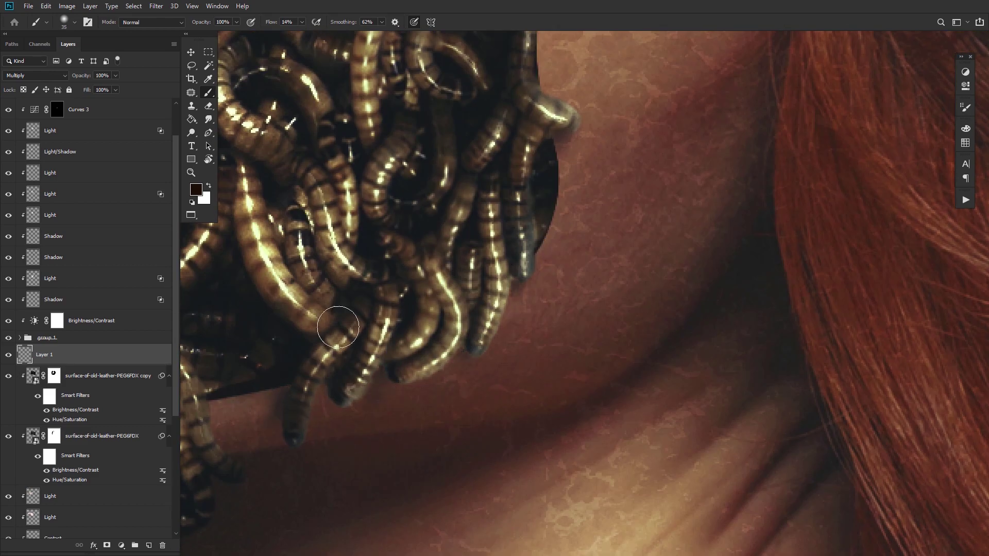
Add a Soft Light layer above the Multiply layer and paint black shading around the hanging worms with a 90 px brush
{"action": "left_click", "coordinate": [149, 545]}
{"action": "left_click", "coordinate": [44, 76]}
{"action": "left_click", "coordinate": [32, 205]}
{"action": "key", "text": "d"}
{"action": "left_click_drag", "start_coordinate": [304, 337], "coordinate": [552, 188]}
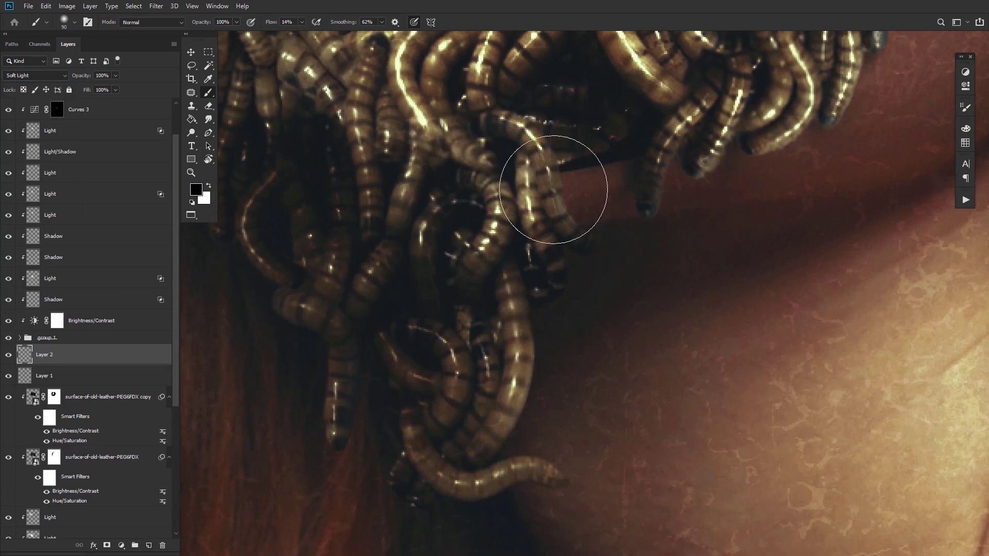
{"action": "left_click_drag", "start_coordinate": [391, 87], "coordinate": [355, 464]}
{"action": "left_click_drag", "start_coordinate": [727, 94], "coordinate": [412, 232]}
Add a darkening Curves adjustment above the new Soft Light layer by lowering its white point, and invert the mask to black
{"action": "key", "text": "z"}
{"action": "left_click", "coordinate": [965, 74]}
{"action": "left_click", "coordinate": [793, 91]}
{"action": "left_click_drag", "start_coordinate": [928, 126], "coordinate": [938, 155]}
{"action": "left_click", "coordinate": [965, 86]}
{"action": "key", "text": "ctrl+i"}
Paint white on the Curves mask to darken the area beside the hanging worms, using a 35 px brush and raising its flow to 100%
{"action": "left_click_drag", "start_coordinate": [505, 344], "coordinate": [593, 344]}
{"action": "left_click_drag", "start_coordinate": [426, 326], "coordinate": [539, 261]}
{"action": "key", "text": "b"}
{"action": "key", "text": "bracketleft"}
{"action": "key", "text": "bracketleft"}
{"action": "key", "text": "bracketleft"}
{"action": "key", "text": "bracketleft"}
{"action": "key", "text": "bracketleft"}
{"action": "key", "text": "shift+0"}
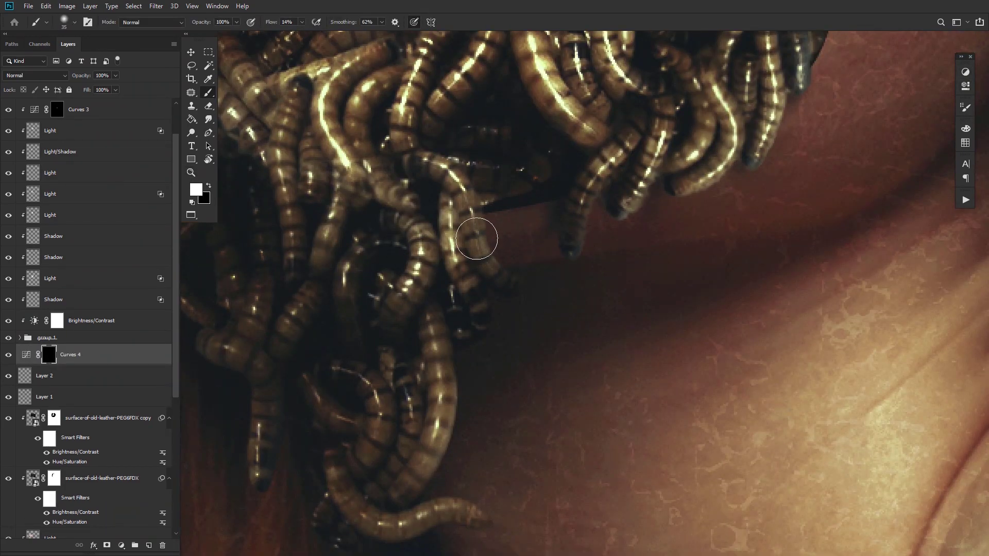
{"action": "left_click_drag", "start_coordinate": [543, 218], "coordinate": [495, 248]}
Strengthen the Curves 4 darkening by lowering the curve's white point and moving its shadow point to input 30, output 13
{"action": "double_click", "coordinate": [27, 355]}
{"action": "left_click_drag", "start_coordinate": [929, 154], "coordinate": [939, 172]}
{"action": "left_click", "coordinate": [965, 86]}
{"action": "left_click", "coordinate": [965, 86]}
{"action": "left_click_drag", "start_coordinate": [819, 241], "coordinate": [813, 251]}
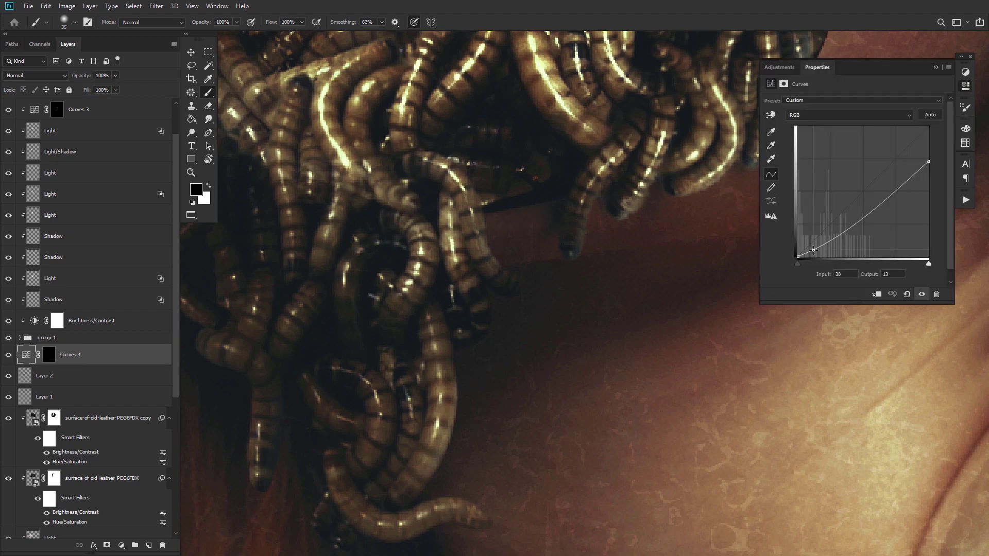
{"action": "left_click", "coordinate": [965, 86]}
Paint white at 10% flow on the Curves 4 mask to build contact shadows on the skin beneath the hanging worms
{"action": "left_click", "coordinate": [49, 355]}
{"action": "key", "text": "x"}
{"action": "key", "text": "shift+1"}
{"action": "left_click_drag", "start_coordinate": [644, 222], "coordinate": [532, 308]}
{"action": "left_click_drag", "start_coordinate": [690, 237], "coordinate": [594, 358]}
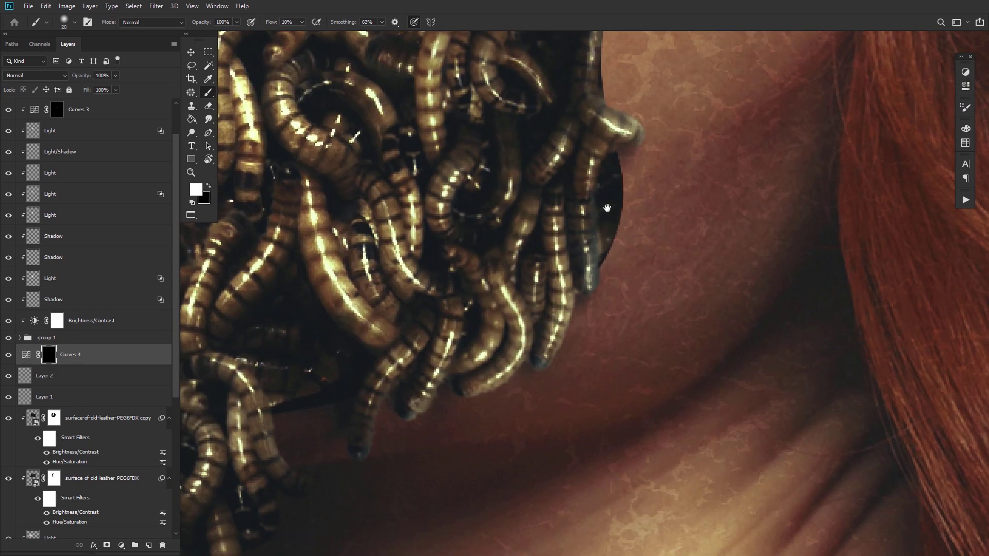
{"action": "left_click_drag", "start_coordinate": [608, 208], "coordinate": [594, 412]}
{"action": "key", "text": "bracketright"}
{"action": "left_click_drag", "start_coordinate": [546, 292], "coordinate": [701, 206]}
{"action": "left_click_drag", "start_coordinate": [530, 361], "coordinate": [507, 166]}
Enlarge the brush to 200 px at 17% flow and broaden the painted shadow around the worms on the Curves 4 mask
{"action": "key", "text": "bracketright"}
{"action": "key", "text": "bracketright"}
{"action": "key", "text": "bracketright"}
{"action": "key", "text": "bracketright"}
{"action": "key", "text": "bracketright"}
{"action": "left_click_drag", "start_coordinate": [529, 272], "coordinate": [361, 201]}
{"action": "left_click_drag", "start_coordinate": [447, 297], "coordinate": [356, 296]}
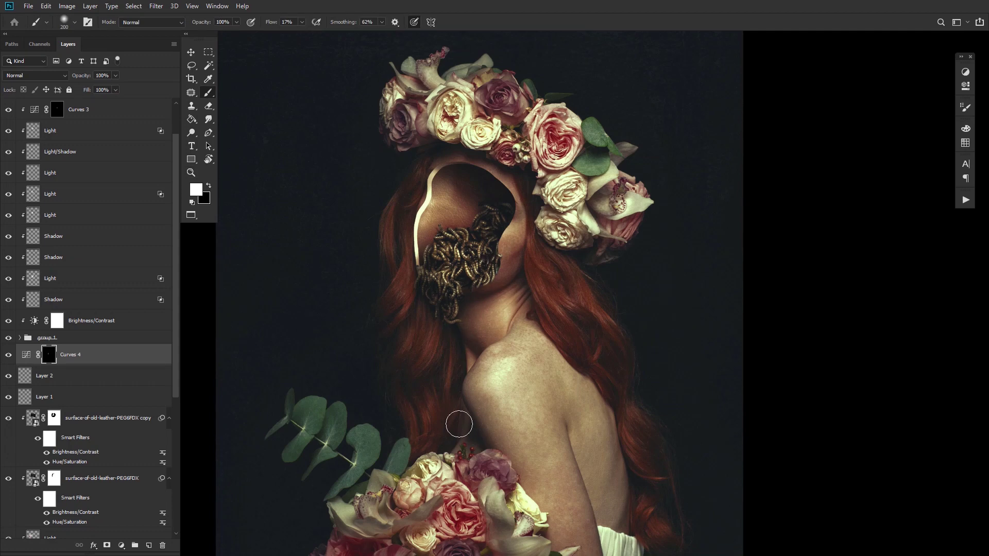
Expand group 1 and touch up the Worms group's mask with the brush around the dark gap beside the hanging worms
{"action": "left_click_drag", "start_coordinate": [453, 234], "coordinate": [505, 234]}
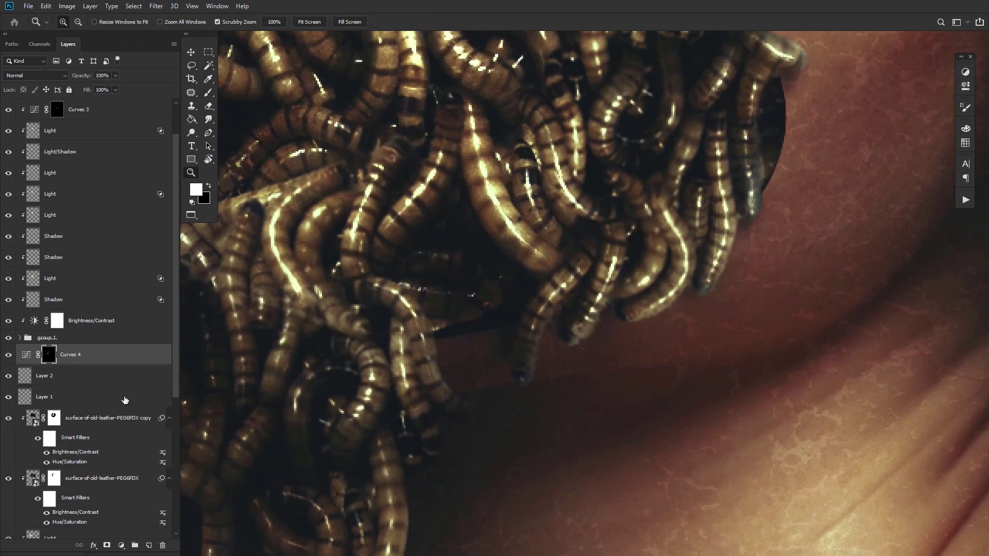
{"action": "scroll", "coordinate": [125, 400], "scroll_direction": "down", "scroll_amount": 1}
{"action": "left_click", "coordinate": [28, 287]}
{"action": "left_click", "coordinate": [20, 286]}
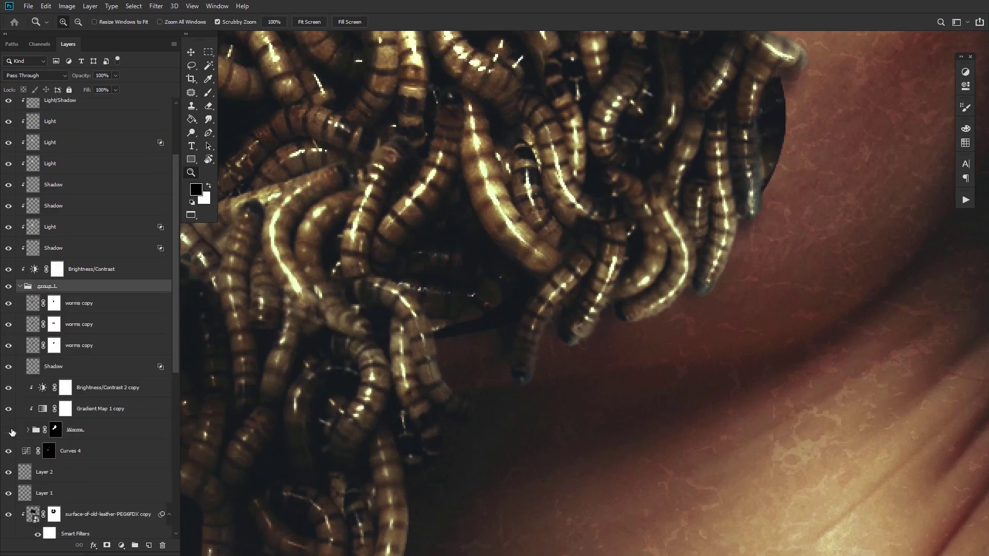
{"action": "left_click", "coordinate": [55, 431]}
{"action": "key", "text": "b"}
{"action": "key", "text": "x"}
{"action": "mouse_move", "coordinate": [489, 308]}
{"action": "left_mouse_down"}
{"action": "mouse_move", "coordinate": [442, 327]}
{"action": "mouse_move", "coordinate": [447, 339]}
{"action": "left_mouse_up"}
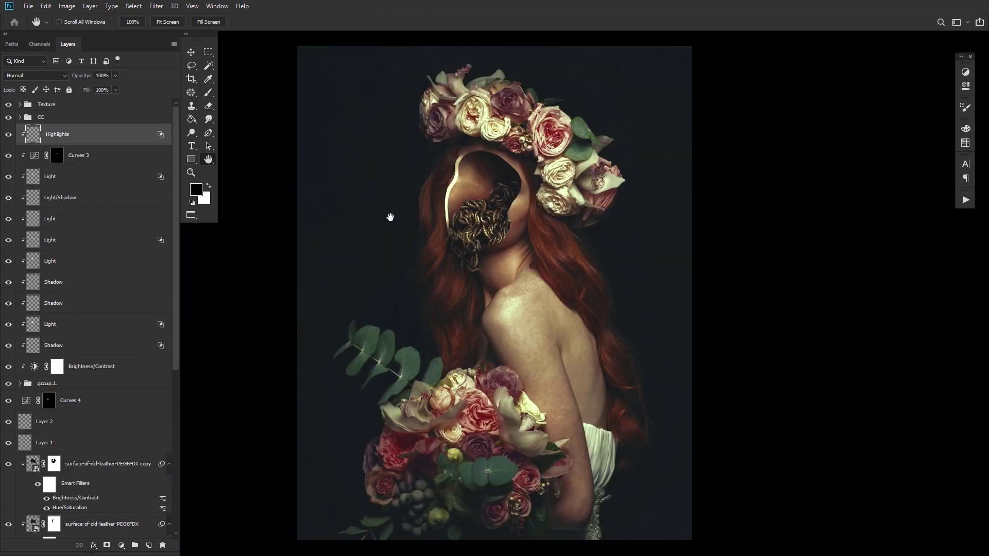
Add a new layer above Highlights in Screen mode and hide the CC and Texture groups
{"action": "left_click", "coordinate": [208, 94]}
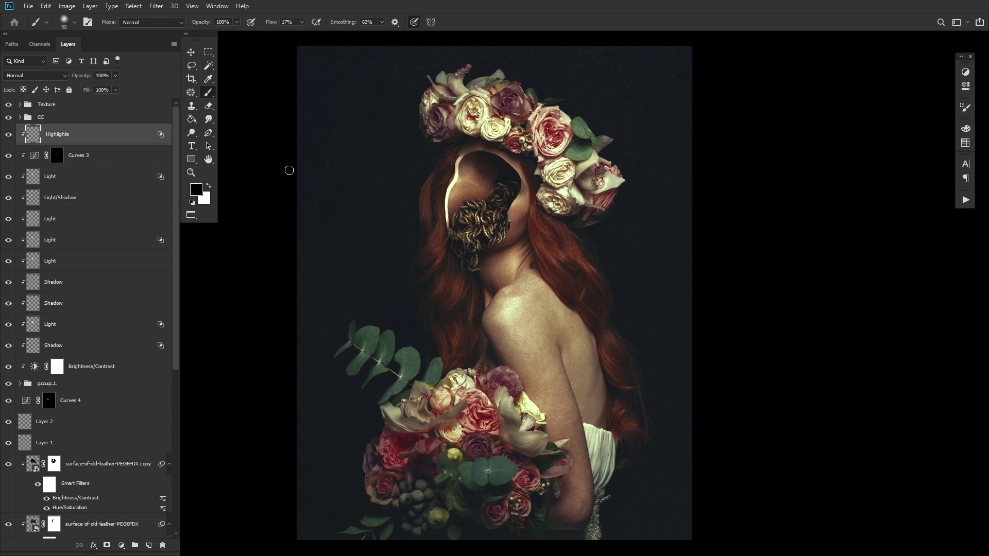
{"action": "left_click", "coordinate": [151, 546]}
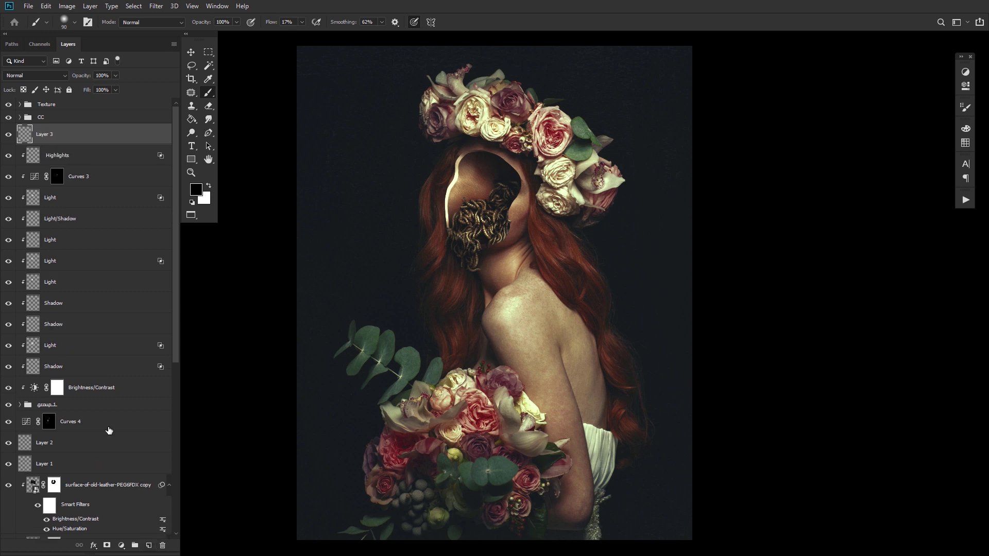
{"action": "left_click", "coordinate": [51, 75]}
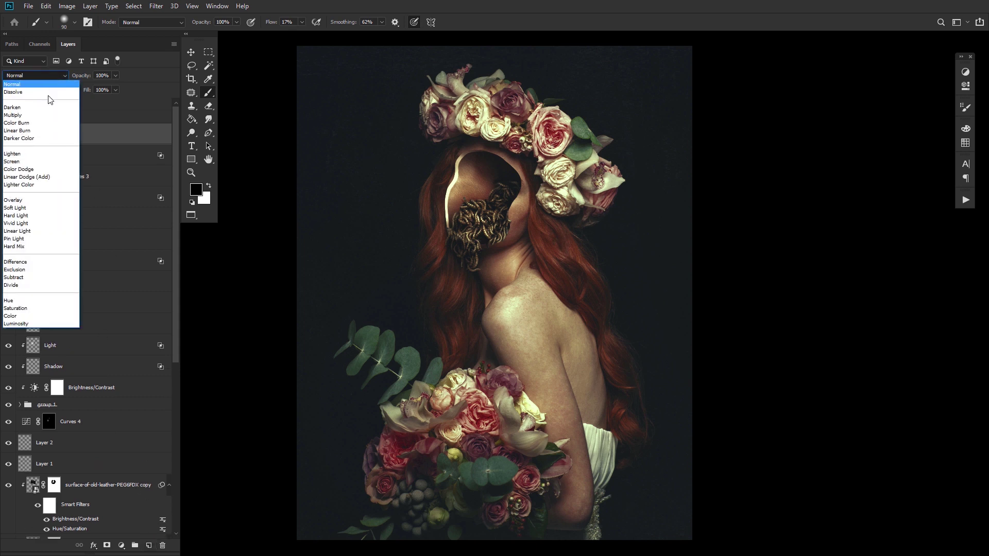
{"action": "left_click", "coordinate": [31, 161]}
{"action": "left_click", "coordinate": [8, 117]}
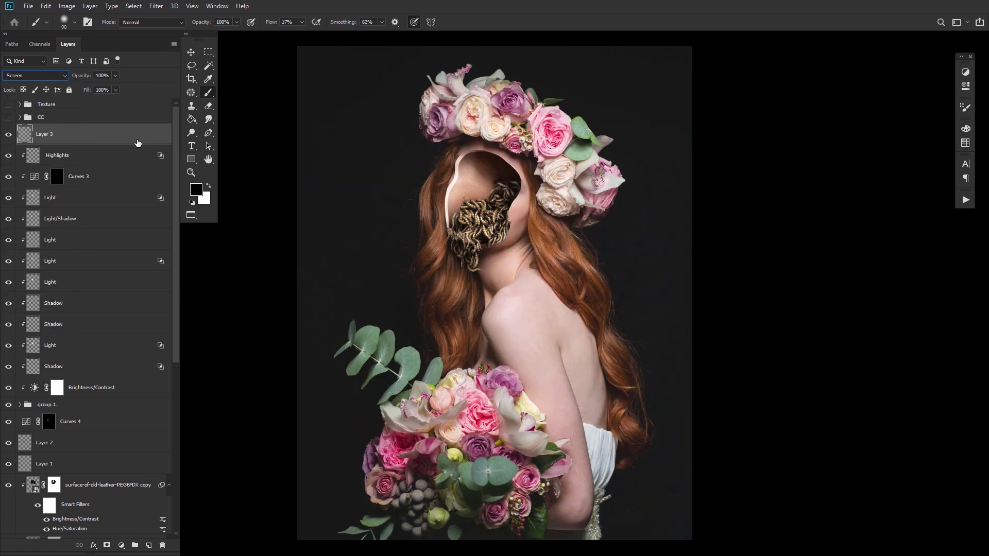
Sample pink from the bouquet's rose and enlarge the soft brush to 1100 px for painting on the Screen layer
{"action": "left_click", "coordinate": [479, 411], "text": "alt"}
{"action": "key", "text": "]"}
{"action": "key", "text": "]"}
{"action": "key", "text": "]"}
{"action": "key", "text": "]"}
{"action": "key", "text": "]"}
{"action": "key", "text": "]"}
{"action": "key", "text": "]"}
{"action": "key", "text": "]"}
{"action": "key", "text": "]"}
{"action": "key", "text": "]"}
{"action": "key", "text": "]"}
{"action": "key", "text": "]"}
{"action": "key", "text": "bracketleft"}
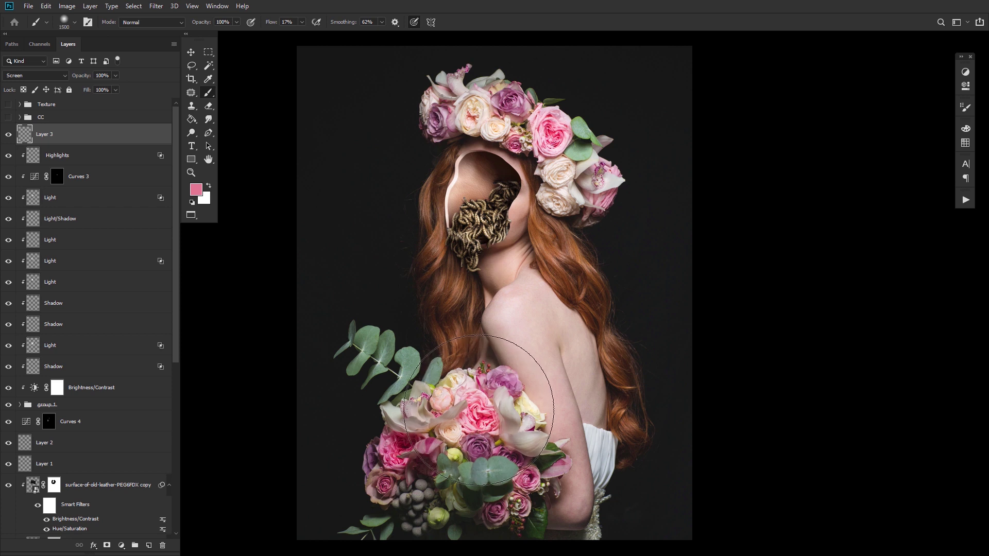
{"action": "key", "text": "bracketleft"}
{"action": "key", "text": "bracketleft"}
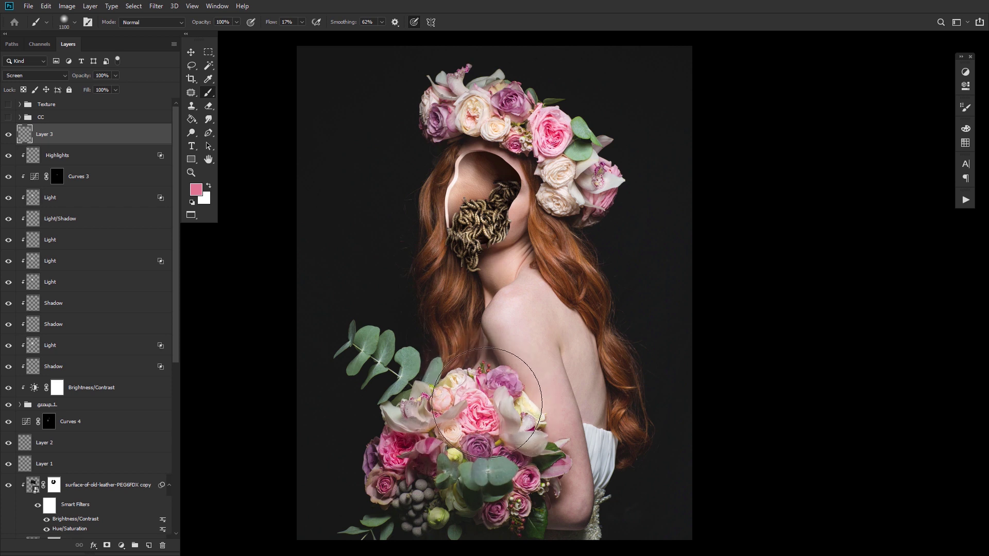
Sample the flower crown's purple and green tones and dab matching soft glows over it on the Screen layer
{"action": "left_click", "coordinate": [513, 102], "text": "alt"}
{"action": "left_click", "coordinate": [502, 88]}
{"action": "left_click", "coordinate": [589, 142], "text": "alt"}
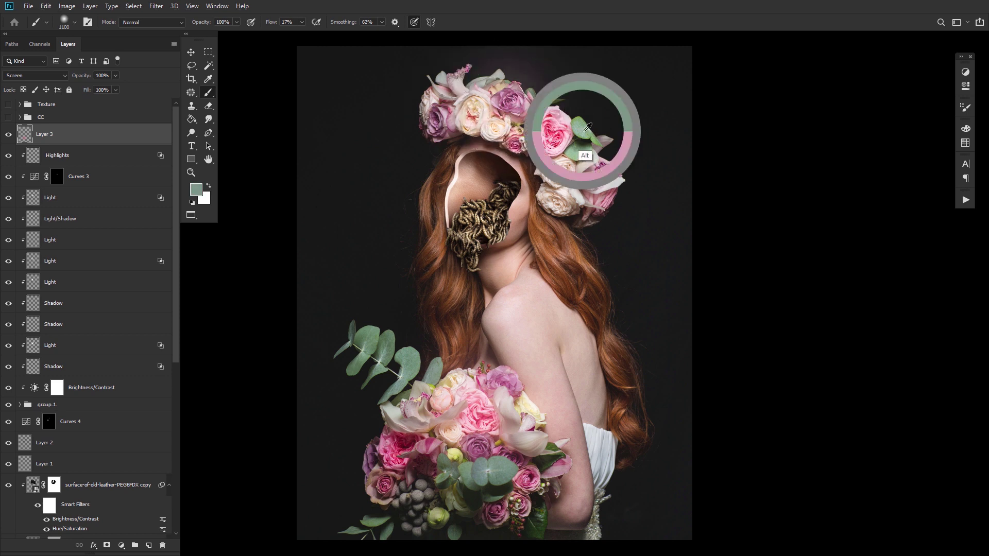
{"action": "left_click", "coordinate": [579, 113]}
{"action": "left_click", "coordinate": [444, 116], "text": "alt"}
{"action": "left_click", "coordinate": [428, 125]}
Sample colours from the hair, leaves and bouquet and paint soft matching glows over those areas
{"action": "left_click", "coordinate": [559, 308], "text": "alt"}
{"action": "left_click_drag", "start_coordinate": [564, 258], "coordinate": [616, 348]}
{"action": "left_click", "coordinate": [444, 287], "text": "alt"}
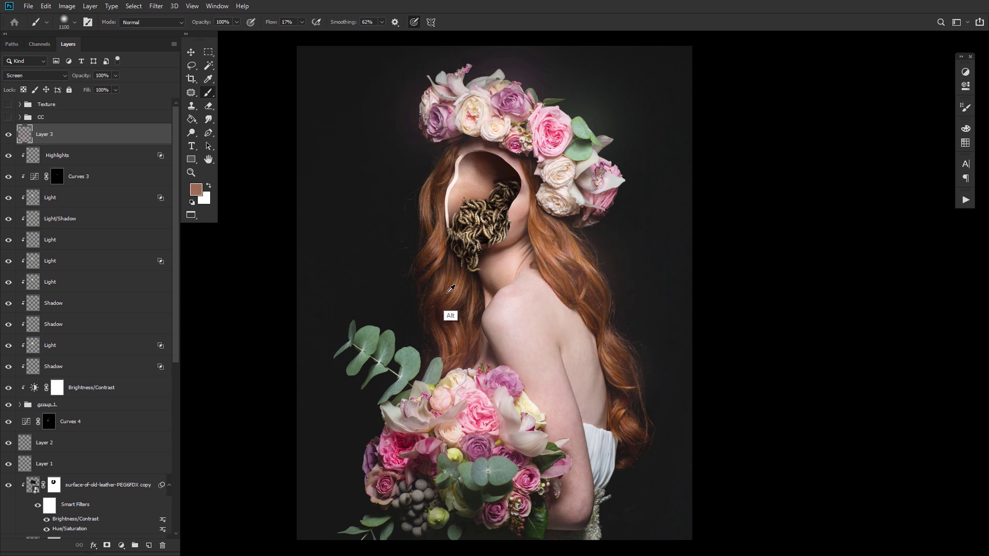
{"action": "left_click", "coordinate": [398, 367], "text": "alt"}
{"action": "left_click", "coordinate": [358, 361]}
{"action": "left_click", "coordinate": [506, 488], "text": "alt"}
{"action": "left_click_drag", "start_coordinate": [394, 449], "coordinate": [370, 355]}
{"action": "left_click", "coordinate": [370, 356], "text": "alt"}
{"action": "left_click", "coordinate": [359, 362]}
{"action": "key", "text": "ctrl+z"}
Sample nearby tones and add soft colour glows over the hair, the hollow face and the flower crown
{"action": "left_click", "coordinate": [394, 416], "text": "alt"}
{"action": "left_click_drag", "start_coordinate": [454, 265], "coordinate": [423, 411]}
{"action": "left_click", "coordinate": [377, 307], "text": "alt"}
{"action": "left_click", "coordinate": [498, 191], "text": "alt"}
{"action": "left_click", "coordinate": [481, 170]}
{"action": "left_click", "coordinate": [525, 202], "text": "alt"}
{"action": "left_click", "coordinate": [544, 173]}
{"action": "mouse_move", "coordinate": [370, 222]}
{"action": "left_mouse_down"}
{"action": "mouse_move", "coordinate": [342, 154]}
{"action": "mouse_move", "coordinate": [428, 127]}
{"action": "left_mouse_up"}
Sample the skin and bouquet colours and paint soft glows around the shoulder and the bouquet's outer edge
{"action": "left_click", "coordinate": [536, 378], "text": "alt"}
{"action": "left_click", "coordinate": [528, 288]}
{"action": "left_click", "coordinate": [369, 438], "text": "alt"}
{"action": "left_click", "coordinate": [344, 417]}
{"action": "left_click_drag", "start_coordinate": [403, 460], "coordinate": [331, 459]}
{"action": "left_click", "coordinate": [463, 476], "text": "alt"}
{"action": "left_click_drag", "start_coordinate": [397, 212], "coordinate": [422, 243]}
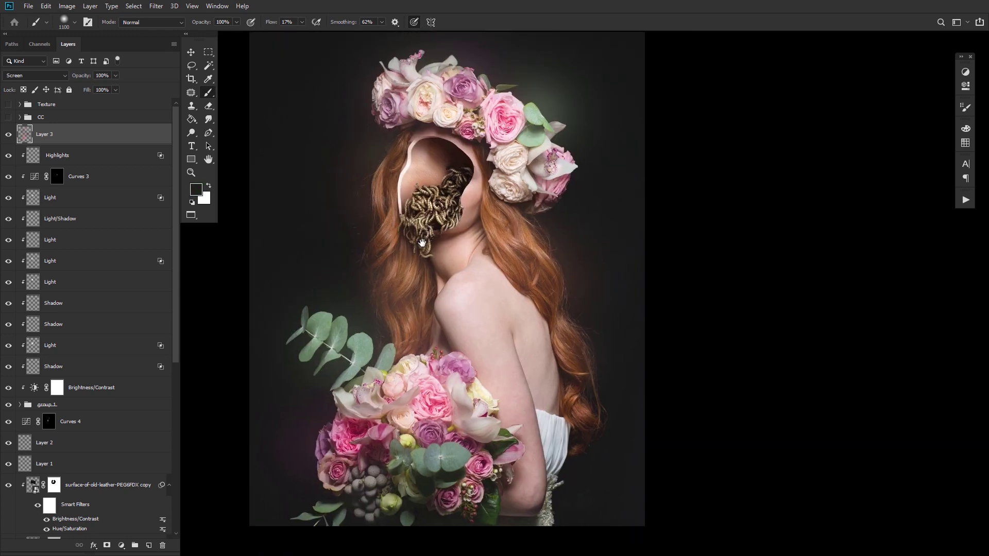
Show the Texture and CC groups again and toggle Layer 3 to compare the image with and without its glow
{"action": "left_click_drag", "start_coordinate": [8, 104], "coordinate": [12, 139]}
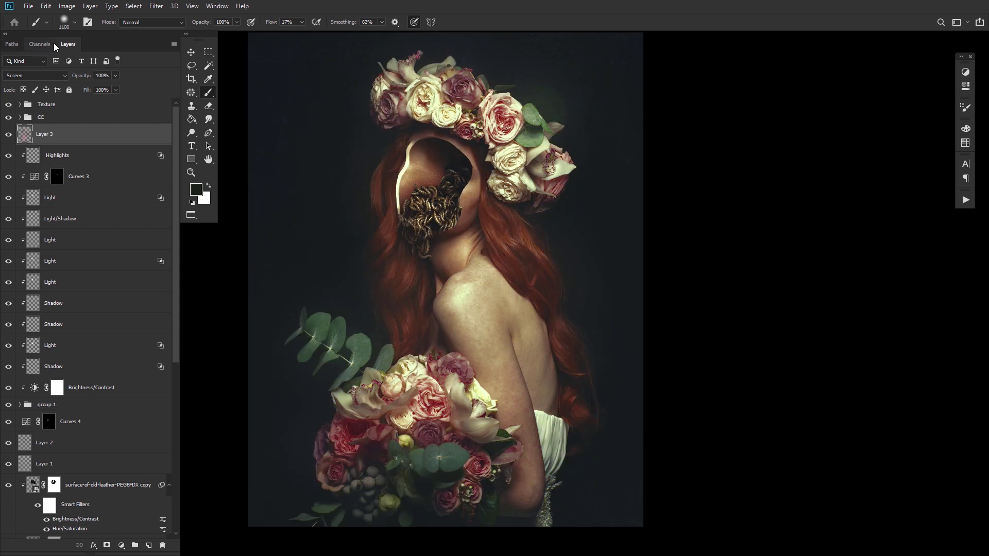
{"action": "left_click", "coordinate": [12, 138]}
{"action": "left_click", "coordinate": [9, 135]}
Add a Brightness/Contrast adjustment above Layer 0 with brightness 4 and slightly raised contrast, and reduce its opacity to 58%
{"action": "scroll", "coordinate": [177, 351], "scroll_direction": "down", "scroll_amount": 6}
{"action": "left_click", "coordinate": [122, 527]}
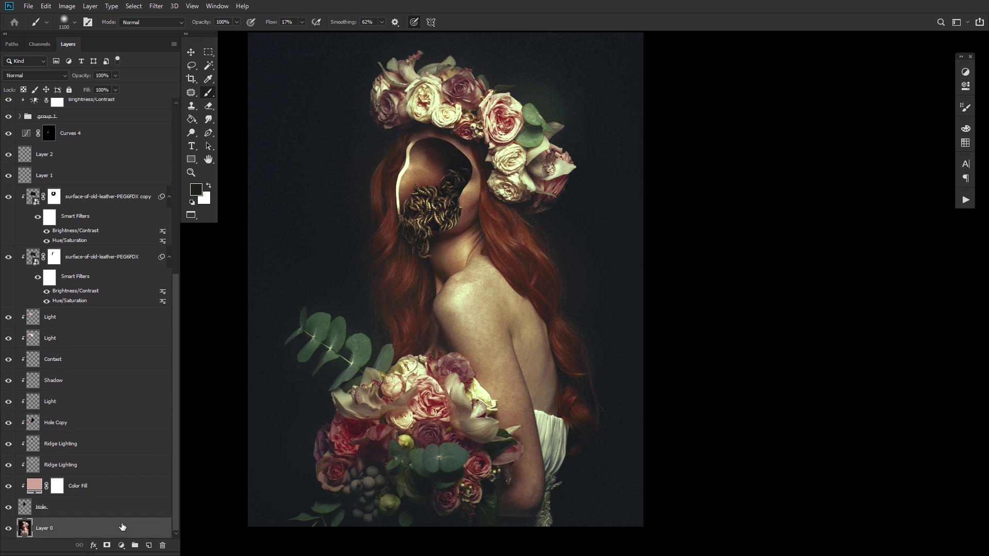
{"action": "left_click", "coordinate": [966, 72]}
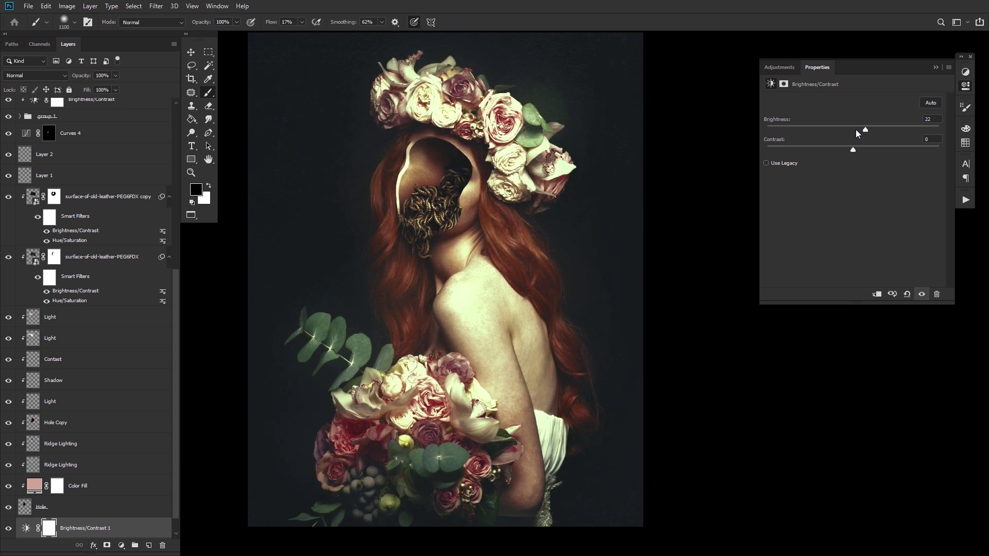
{"action": "left_click", "coordinate": [856, 130]}
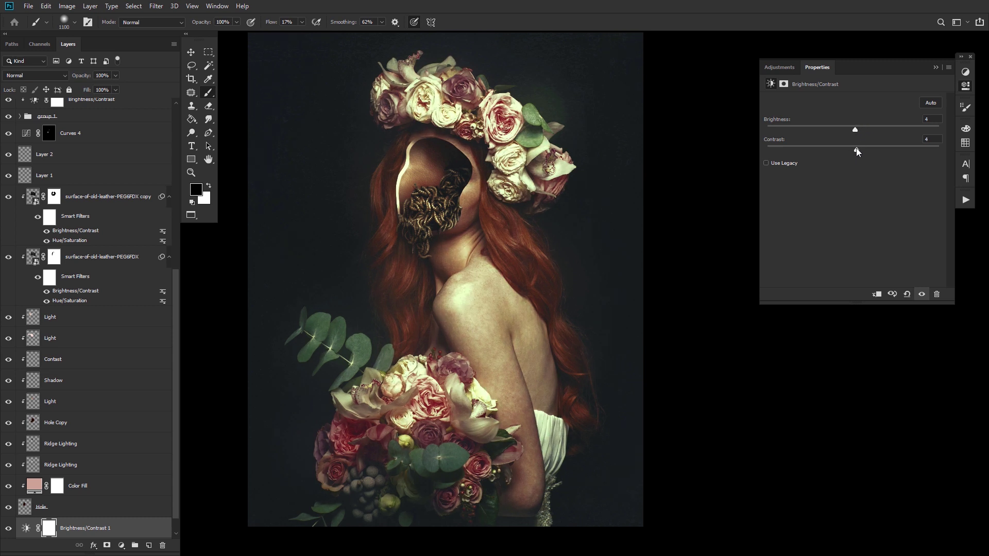
{"action": "left_click", "coordinate": [966, 89]}
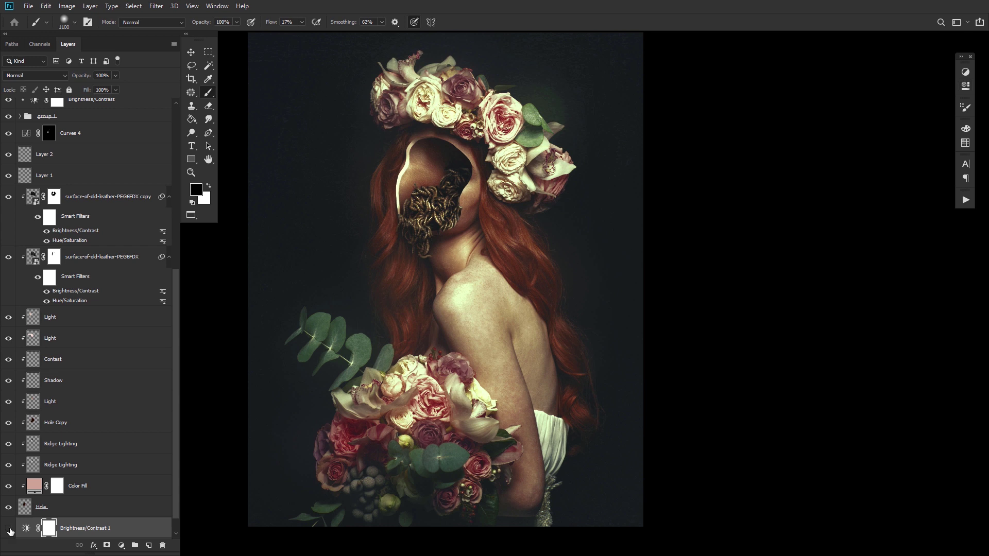
{"action": "left_click", "coordinate": [10, 531]}
{"action": "left_click", "coordinate": [10, 531]}
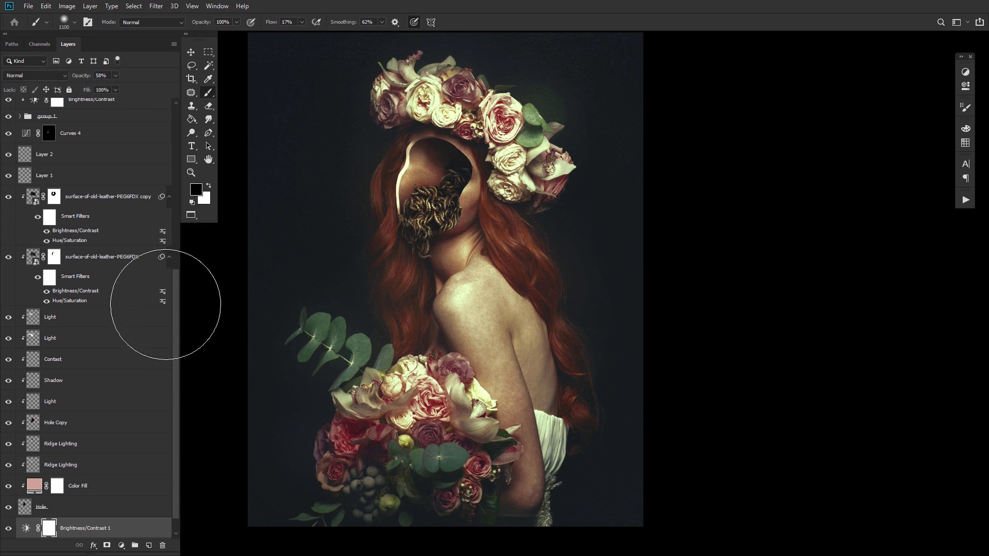
Add a new Soft Light layer and place it directly below Layer 3
{"action": "left_click_drag", "start_coordinate": [176, 309], "coordinate": [177, 122]}
{"action": "left_click", "coordinate": [109, 143]}
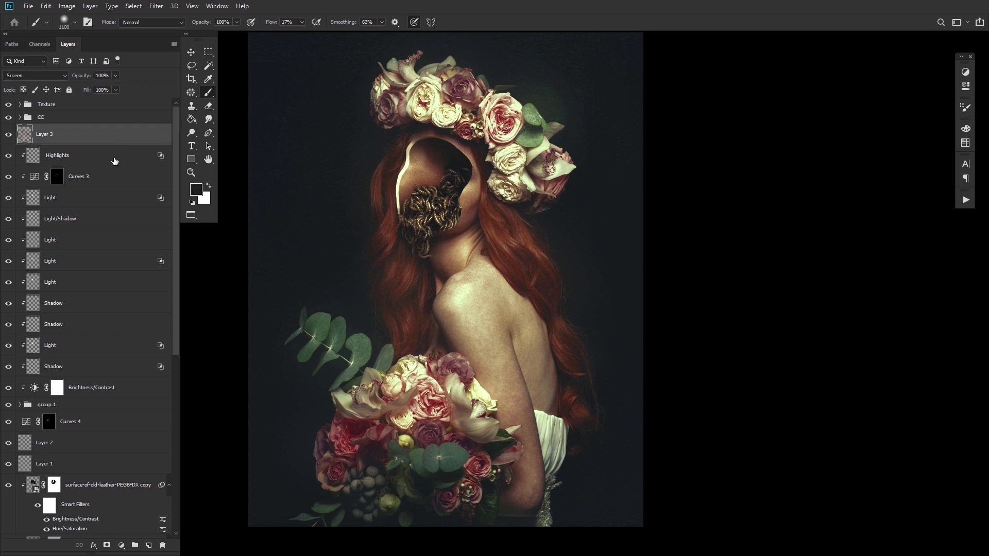
{"action": "left_click", "coordinate": [148, 546]}
{"action": "left_click", "coordinate": [35, 76]}
{"action": "left_click", "coordinate": [15, 208]}
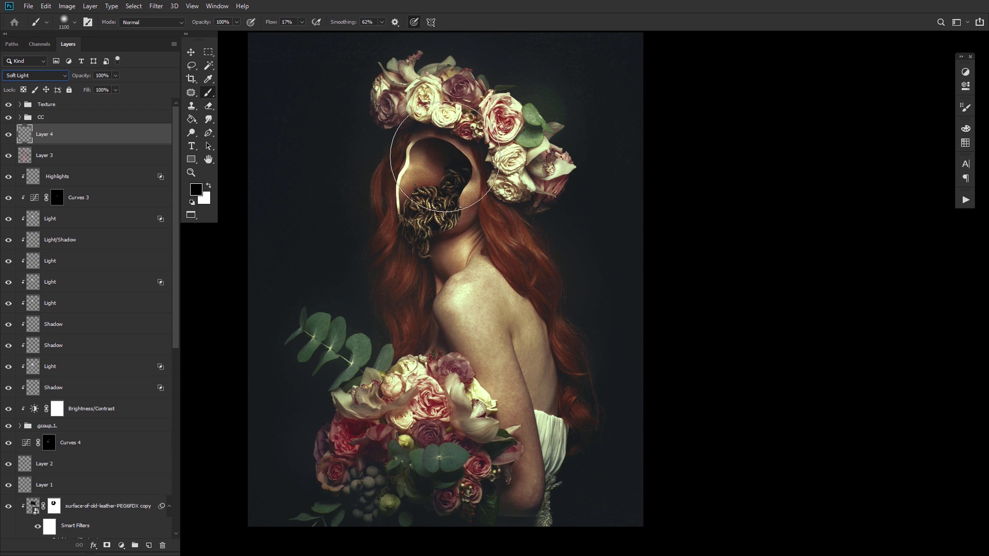
{"action": "left_click_drag", "start_coordinate": [110, 136], "coordinate": [111, 165]}
Paint soft black shading over the figure on the Soft Light layer, resizing the brush as needed and lowering its flow to 10%
{"action": "key", "text": "bracketleft"}
{"action": "key", "text": "bracketleft"}
{"action": "key", "text": "bracketleft"}
{"action": "key", "text": "bracketleft"}
{"action": "key", "text": "bracketleft"}
{"action": "key", "text": "bracketleft"}
{"action": "key", "text": "bracketleft"}
{"action": "key", "text": "bracketleft"}
{"action": "key", "text": "bracketleft"}
{"action": "key", "text": "bracketleft"}
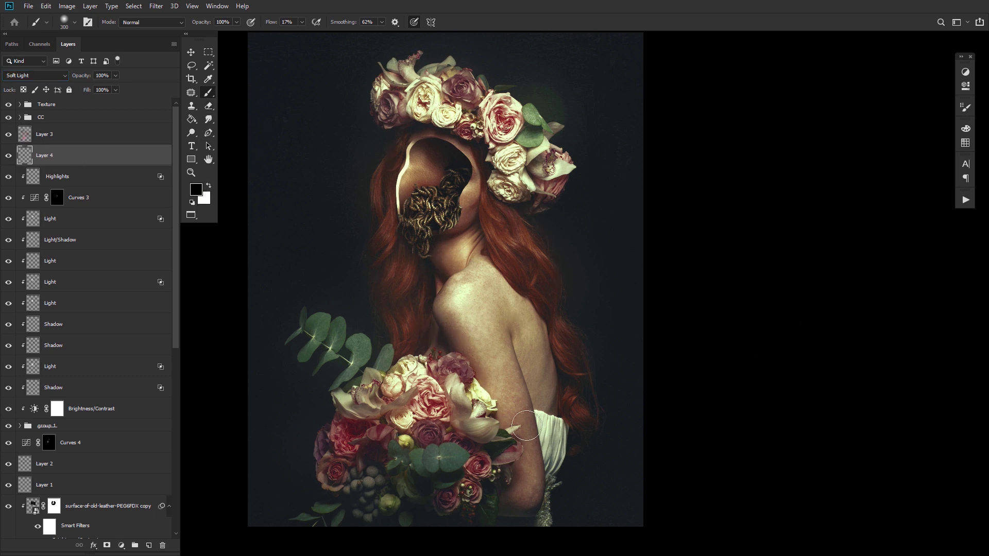
{"action": "key", "text": "bracketright"}
{"action": "key", "text": "bracketright"}
{"action": "key", "text": "bracketright"}
{"action": "key", "text": "bracketright"}
{"action": "key", "text": "bracketright"}
{"action": "key", "text": "shift+1"}
{"action": "key", "text": "bracketleft"}
{"action": "key", "text": "bracketleft"}
{"action": "key", "text": "bracketleft"}
{"action": "key", "text": "bracketleft"}
{"action": "key", "text": "bracketleft"}
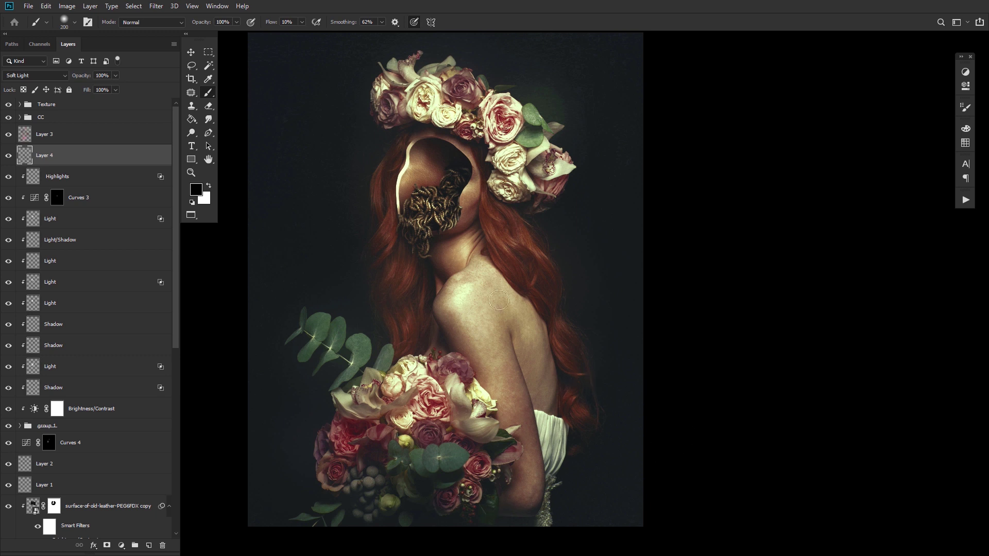
Add an Overlay layer above Layer 4 and switch the foreground colour to white
{"action": "left_click", "coordinate": [149, 546]}
{"action": "left_click", "coordinate": [44, 76]}
{"action": "left_click", "coordinate": [29, 197]}
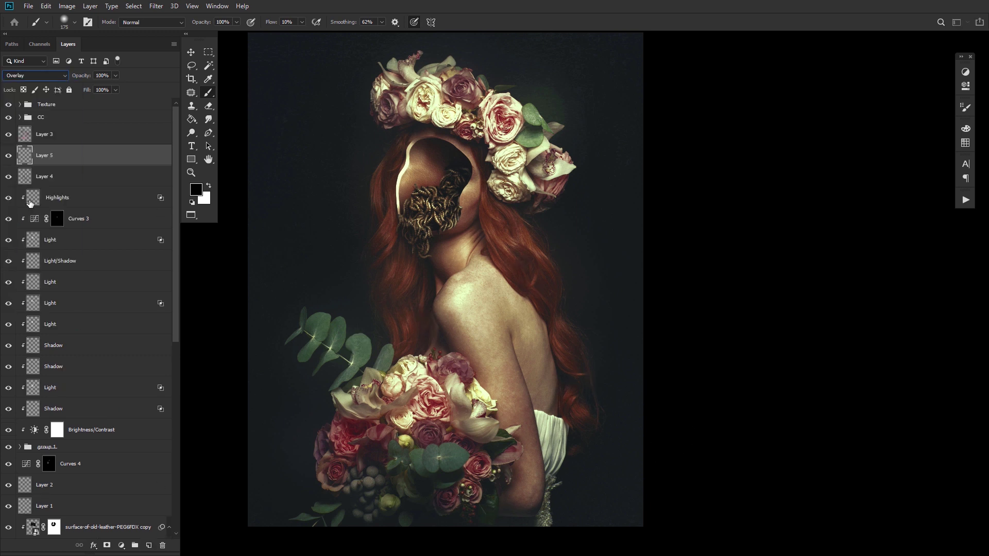
{"action": "key", "text": "x"}
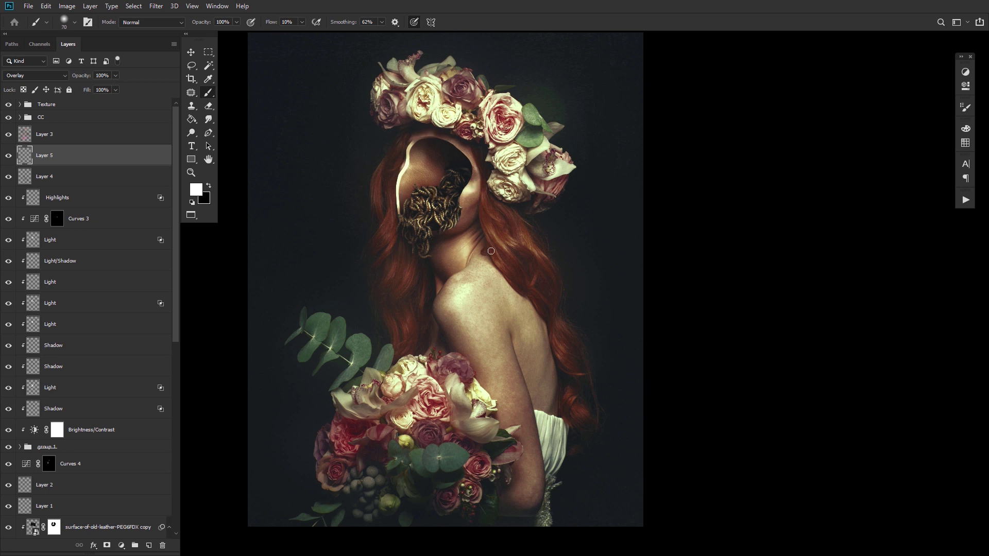
Paint soft white highlights over the hair, shoulder and arm on the Overlay layer at 10% flow, resizing the brush as needed
{"action": "key", "text": "bracketright"}
{"action": "key", "text": "bracketright"}
{"action": "key", "text": "bracketright"}
{"action": "key", "text": "bracketright"}
{"action": "key", "text": "bracketright"}
{"action": "key", "text": "bracketright"}
{"action": "key", "text": "bracketright"}
{"action": "key", "text": "bracketright"}
{"action": "key", "text": "bracketright"}
{"action": "left_click_drag", "start_coordinate": [468, 301], "coordinate": [500, 385]}
{"action": "key", "text": "bracketleft"}
{"action": "key", "text": "bracketleft"}
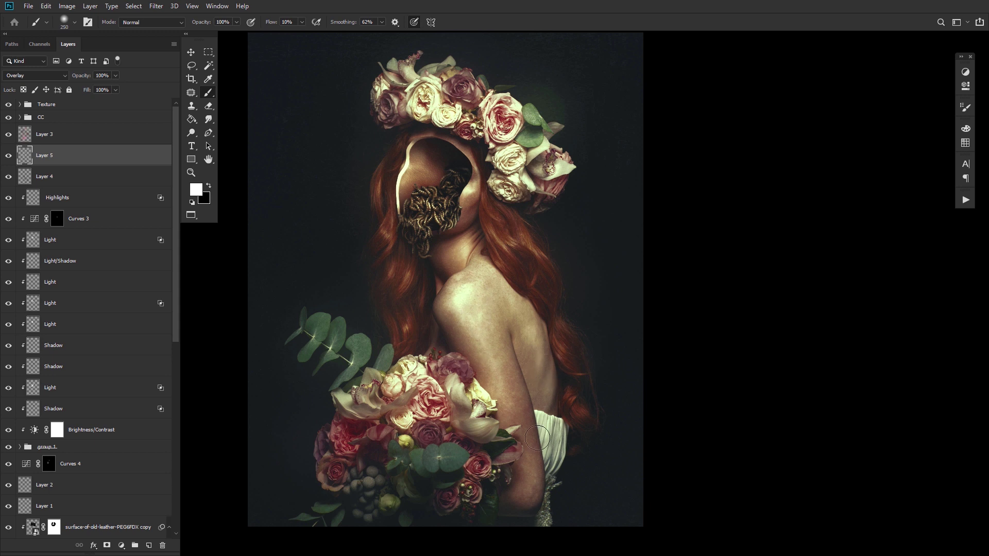
Refine the figure's shading on the Overlay layer with the brush at 7% flow, alternating black and white and resizing the brush as needed
{"action": "key", "text": "bracketright"}
{"action": "key", "text": "bracketright"}
{"action": "key", "text": "bracketright"}
{"action": "key", "text": "bracketright"}
{"action": "key", "text": "x"}
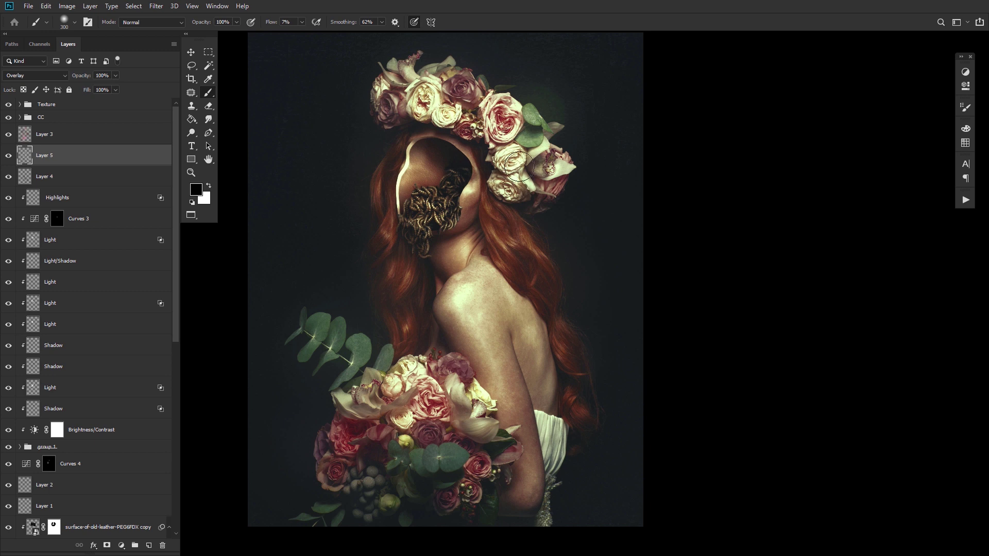
{"action": "key", "text": "bracketleft"}
{"action": "key", "text": "bracketleft"}
{"action": "key", "text": "bracketright"}
{"action": "key", "text": "bracketright"}
{"action": "key", "text": "bracketright"}
{"action": "key", "text": "bracketright"}
{"action": "key", "text": "x"}
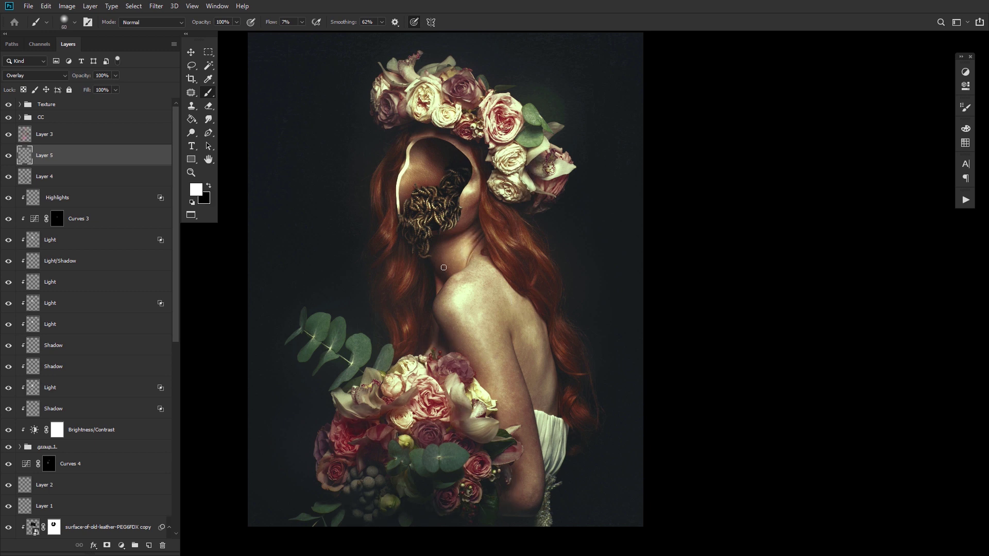